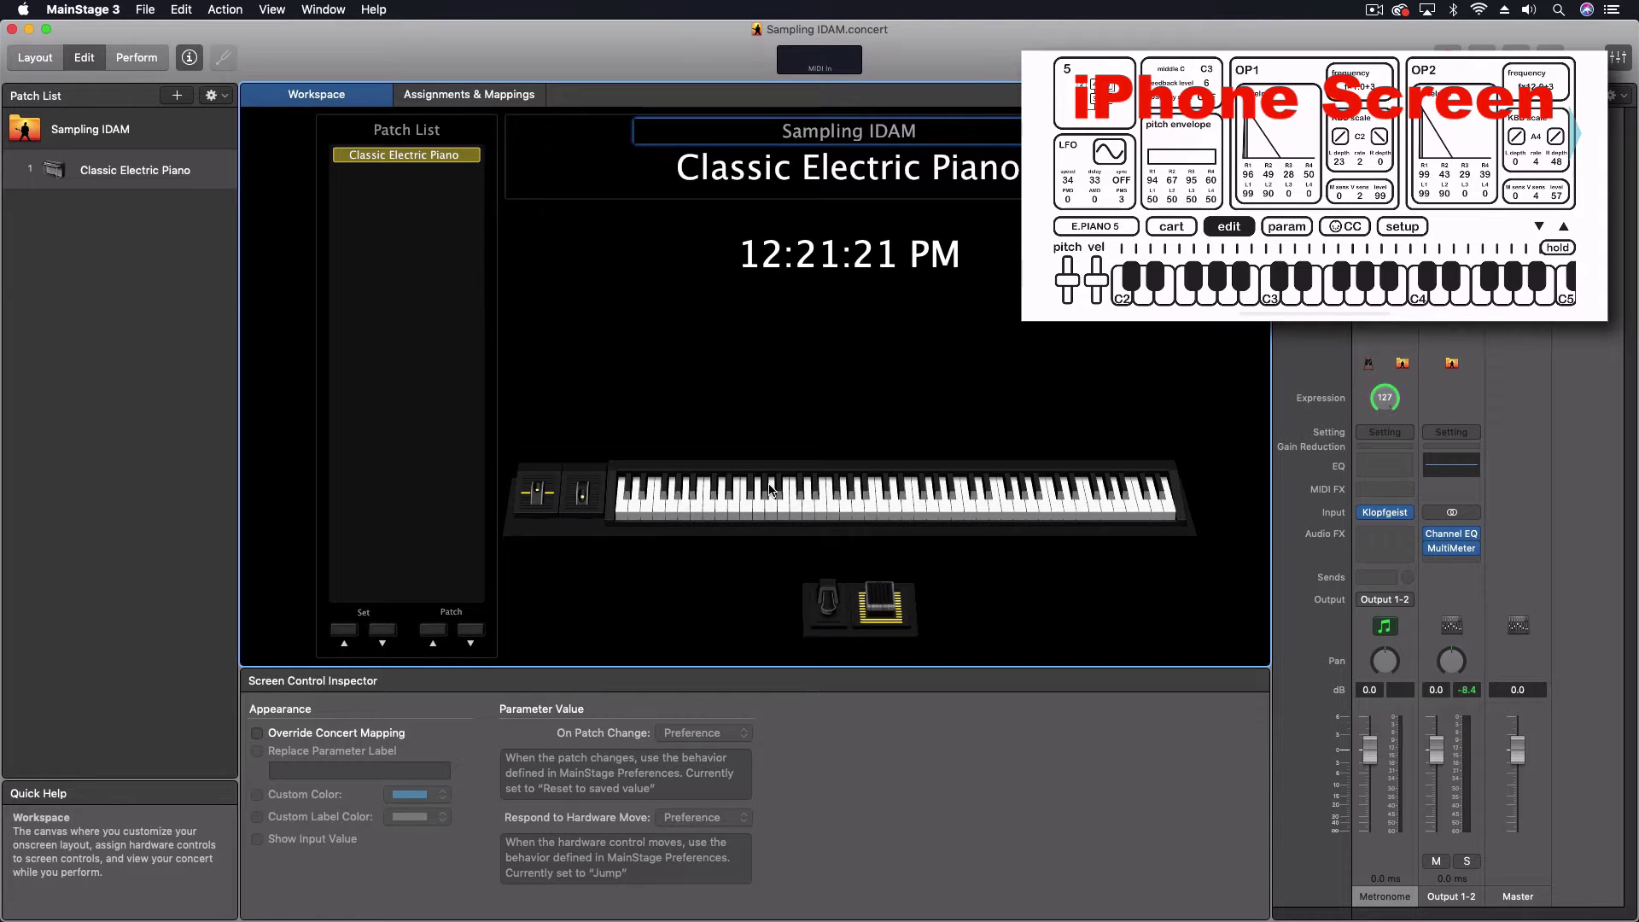
# - Enable the iPhone as an inter-device audio device in Audio MIDI Setup
pyautogui.press('super+Tab')
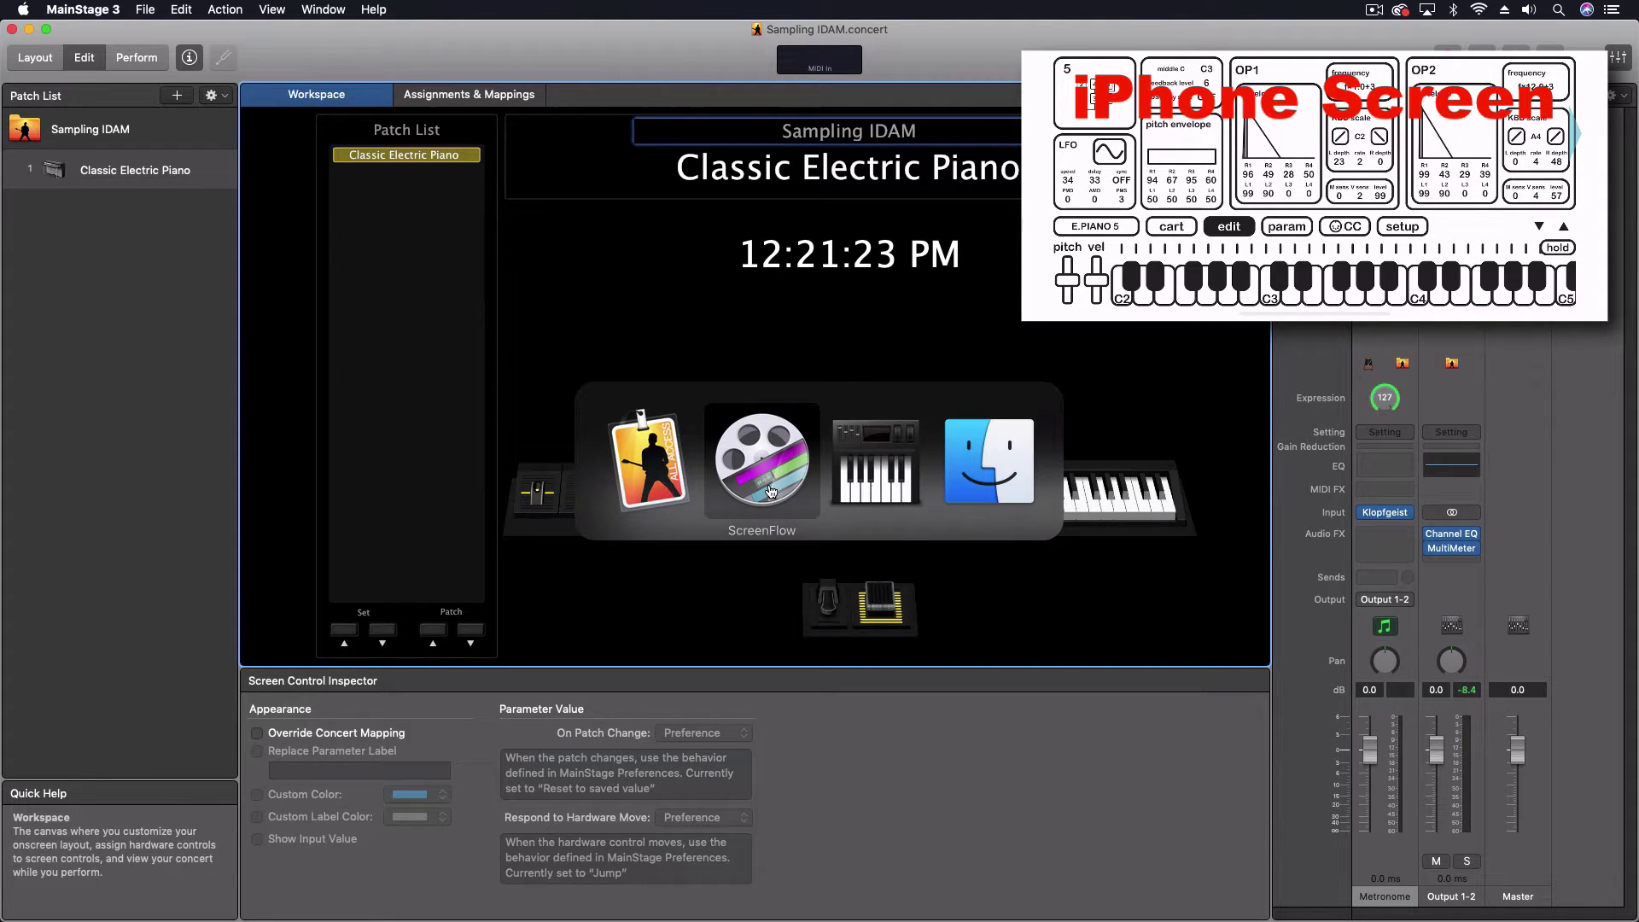
pyautogui.click(861, 486)
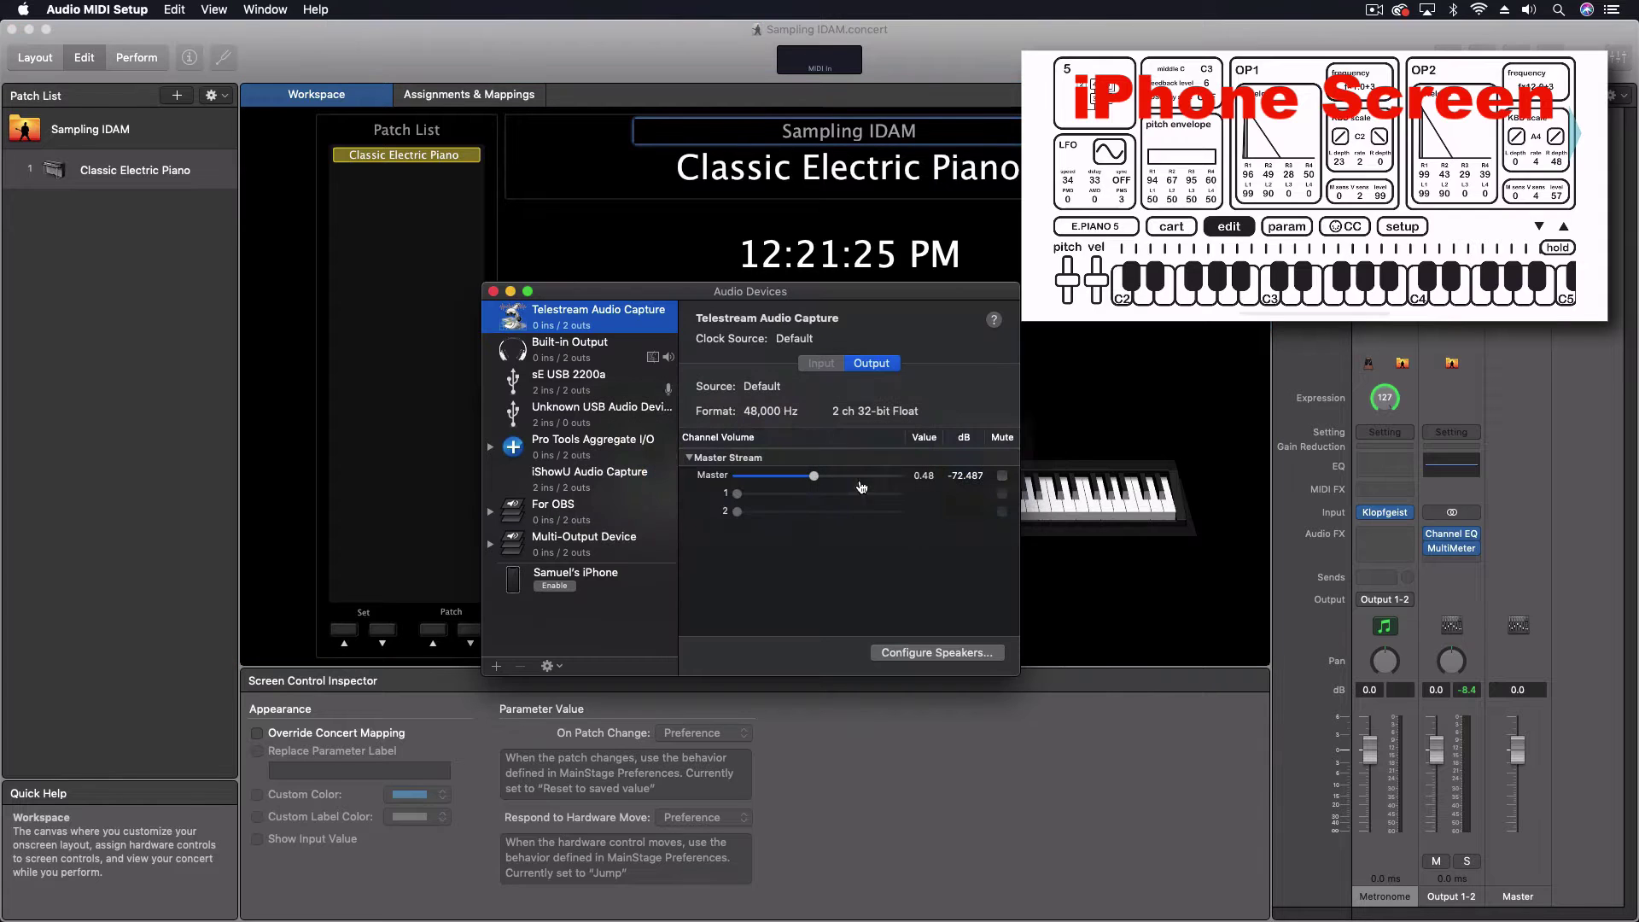
pyautogui.click(556, 586)
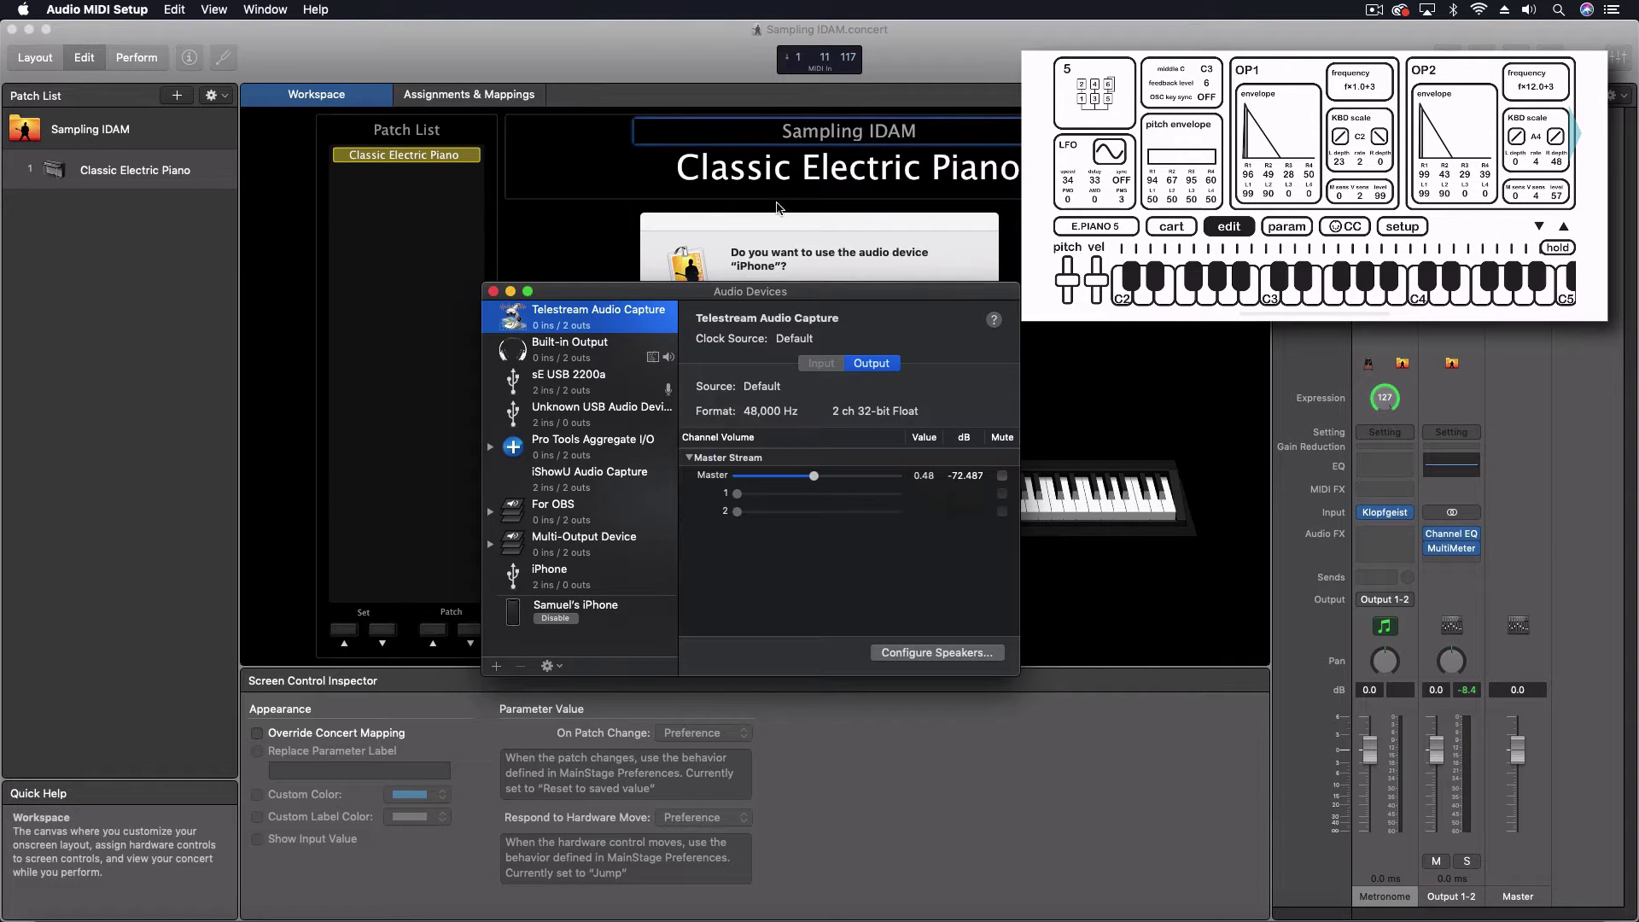
# - Show the MIDI Studio and inspect the iPhone device's properties
pyautogui.click(238, 9)
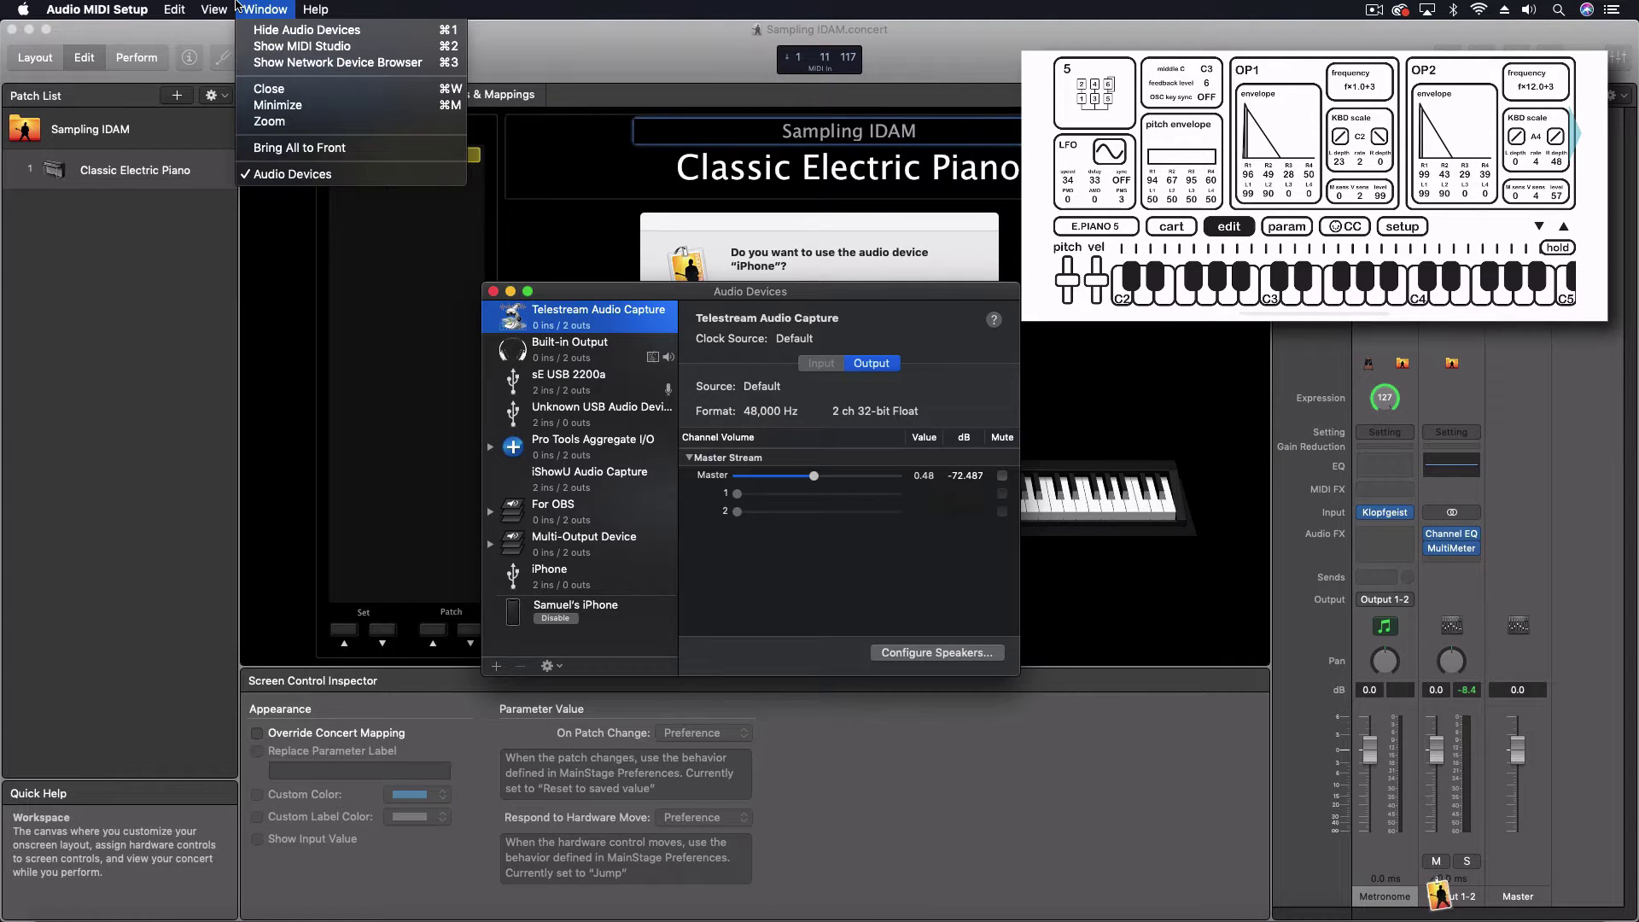
pyautogui.click(279, 50)
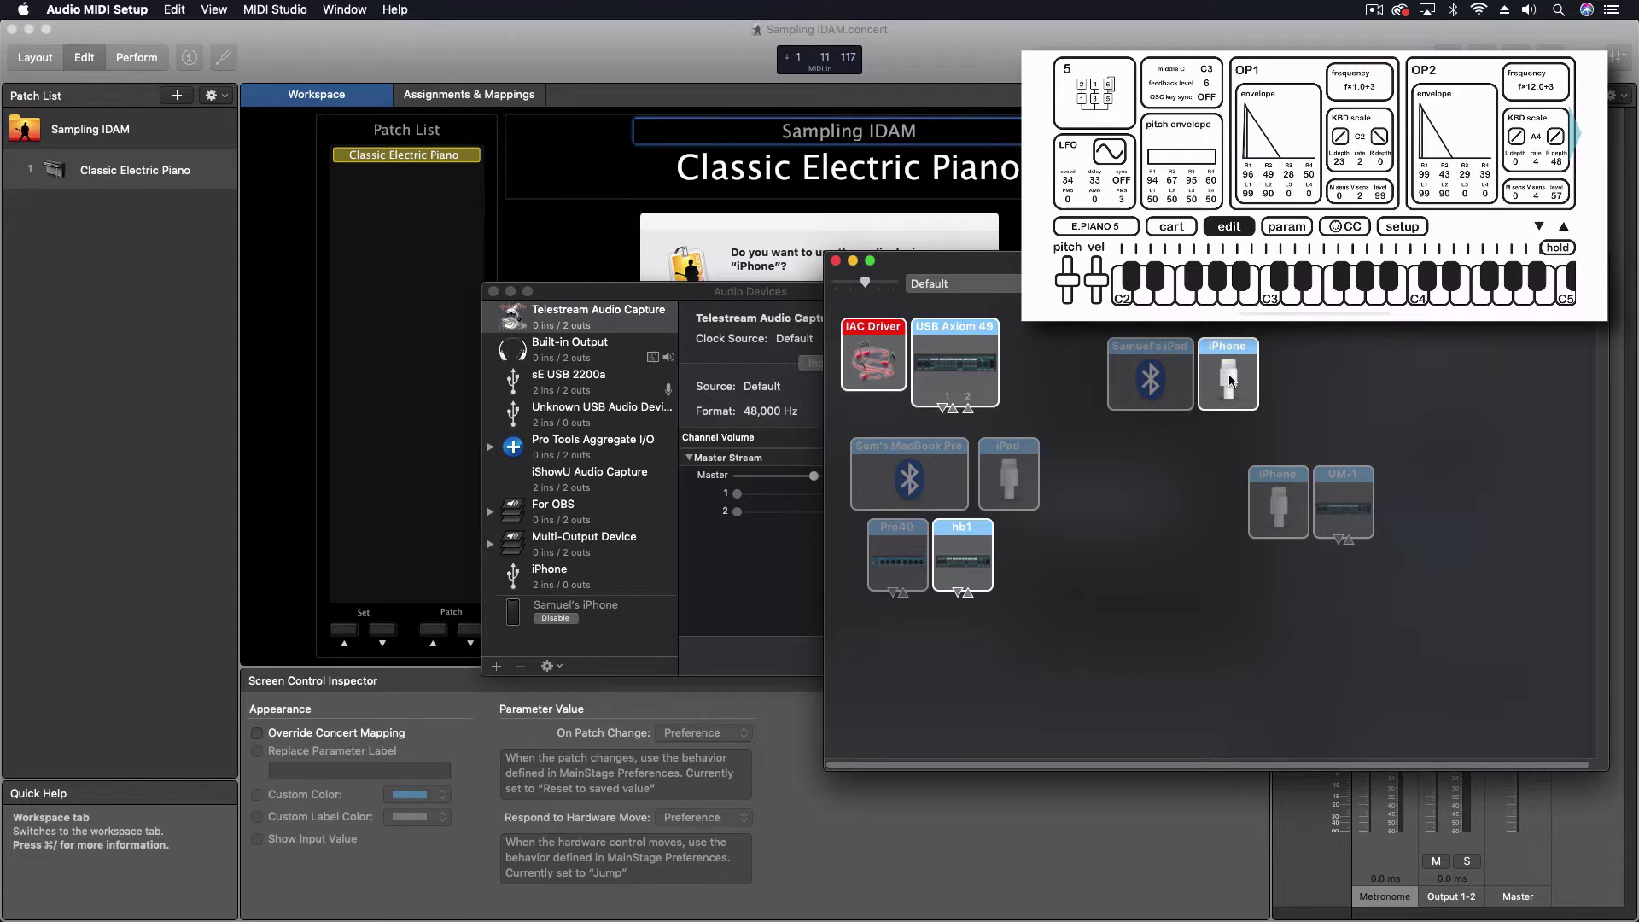
pyautogui.moveTo(1230, 376)
pyautogui.mouseDown()
pyautogui.moveTo(1344, 362)
pyautogui.moveTo(1250, 390)
pyautogui.mouseUp()
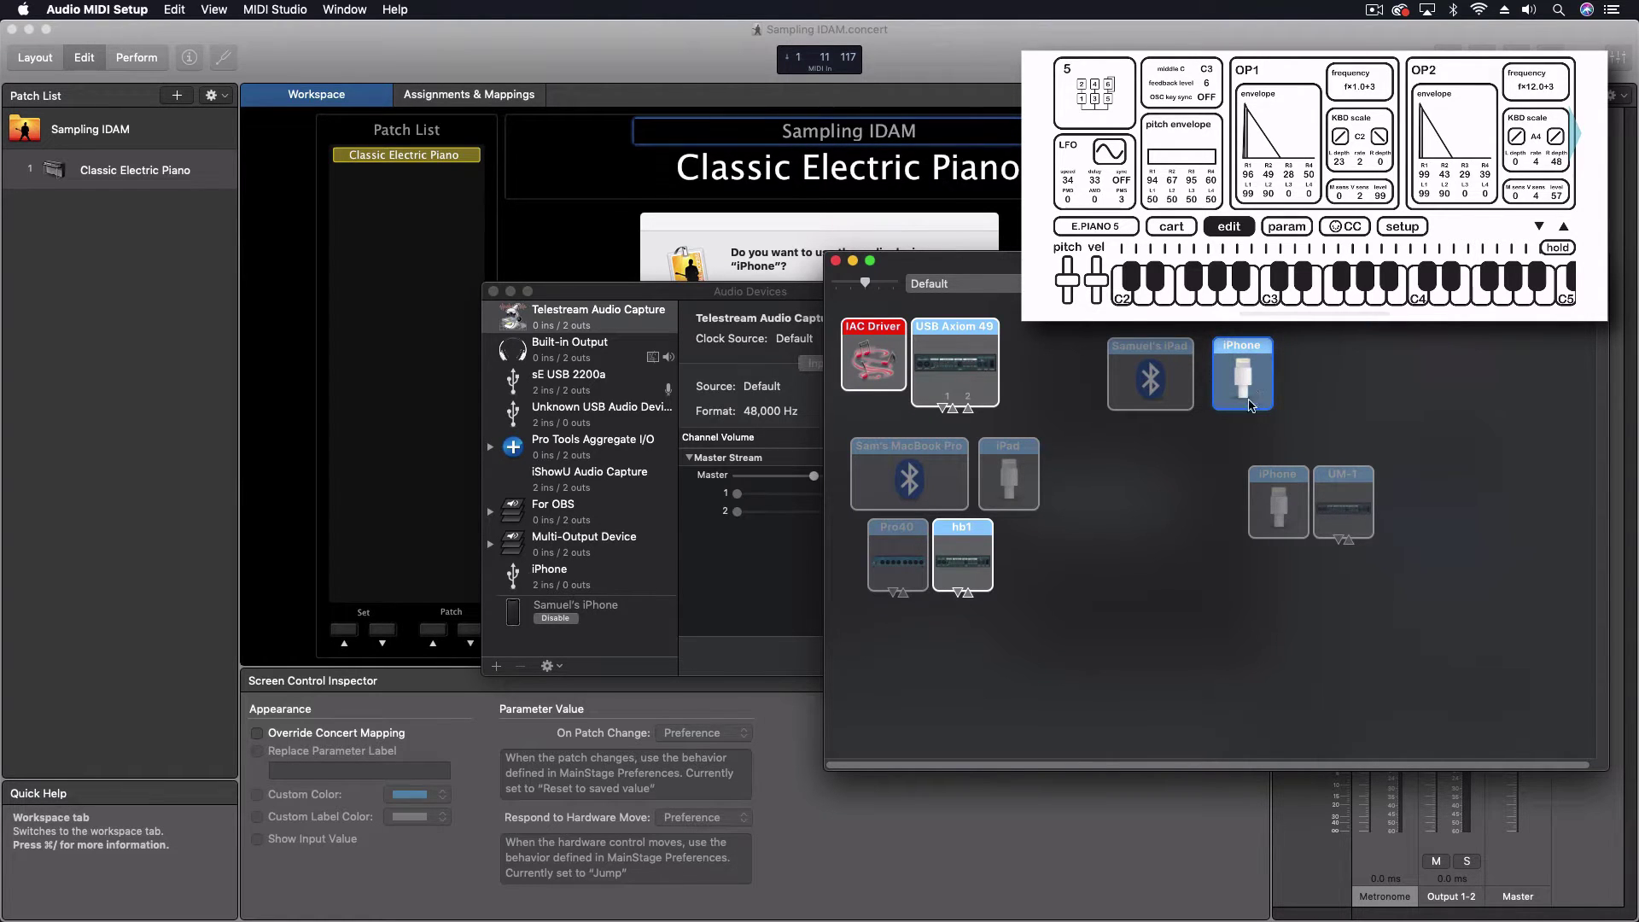
pyautogui.doubleClick(1249, 404)
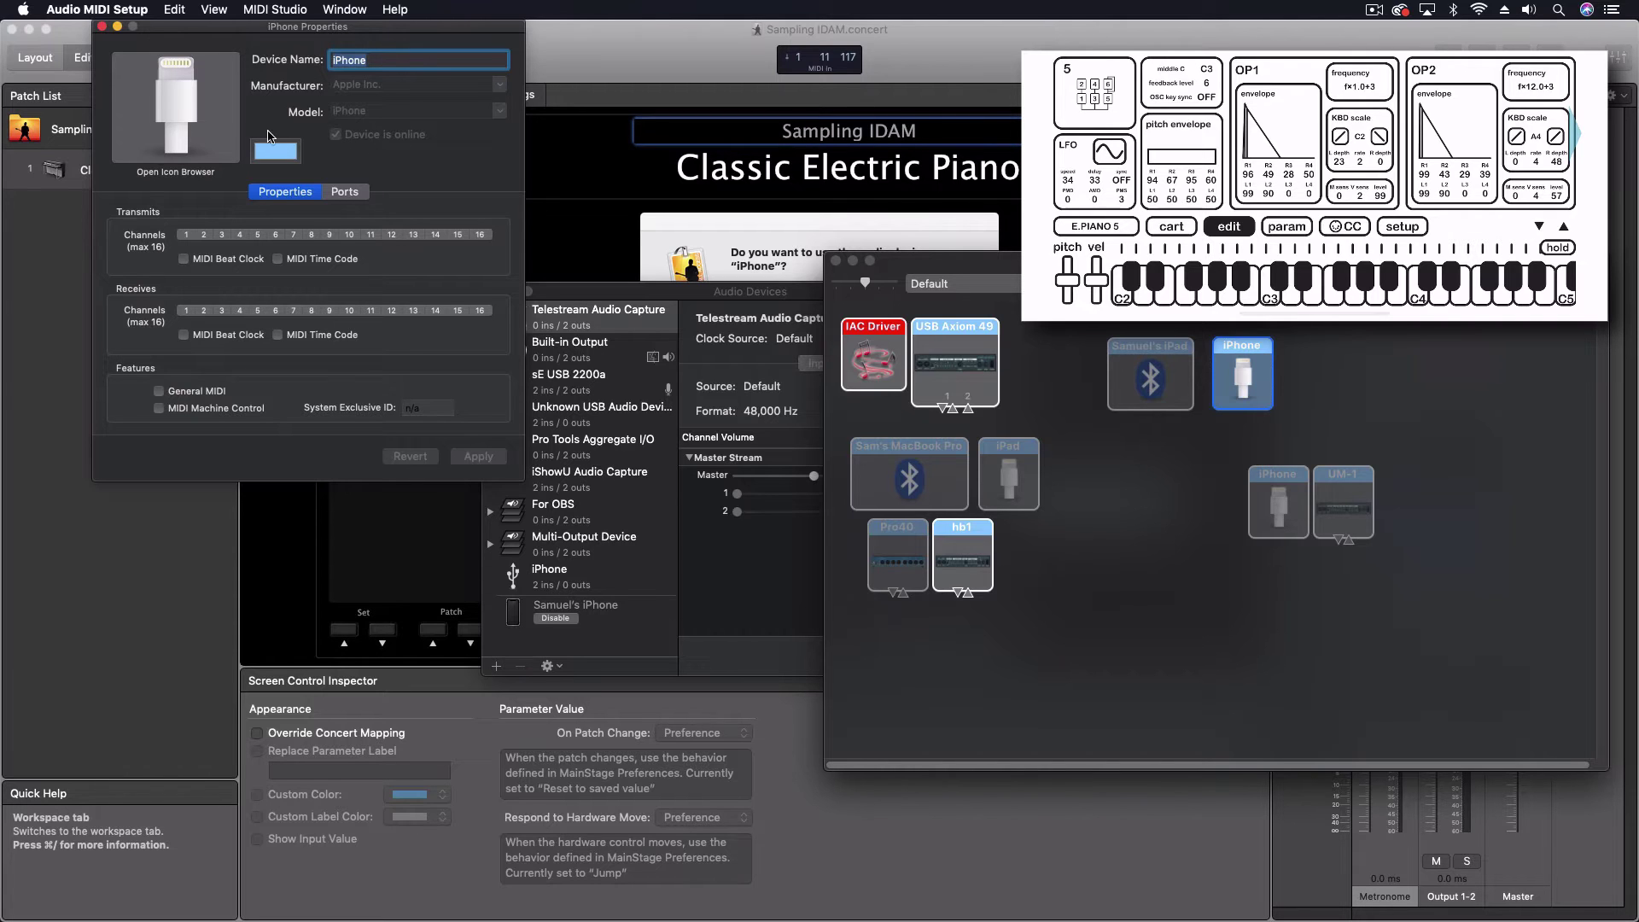
pyautogui.click(101, 27)
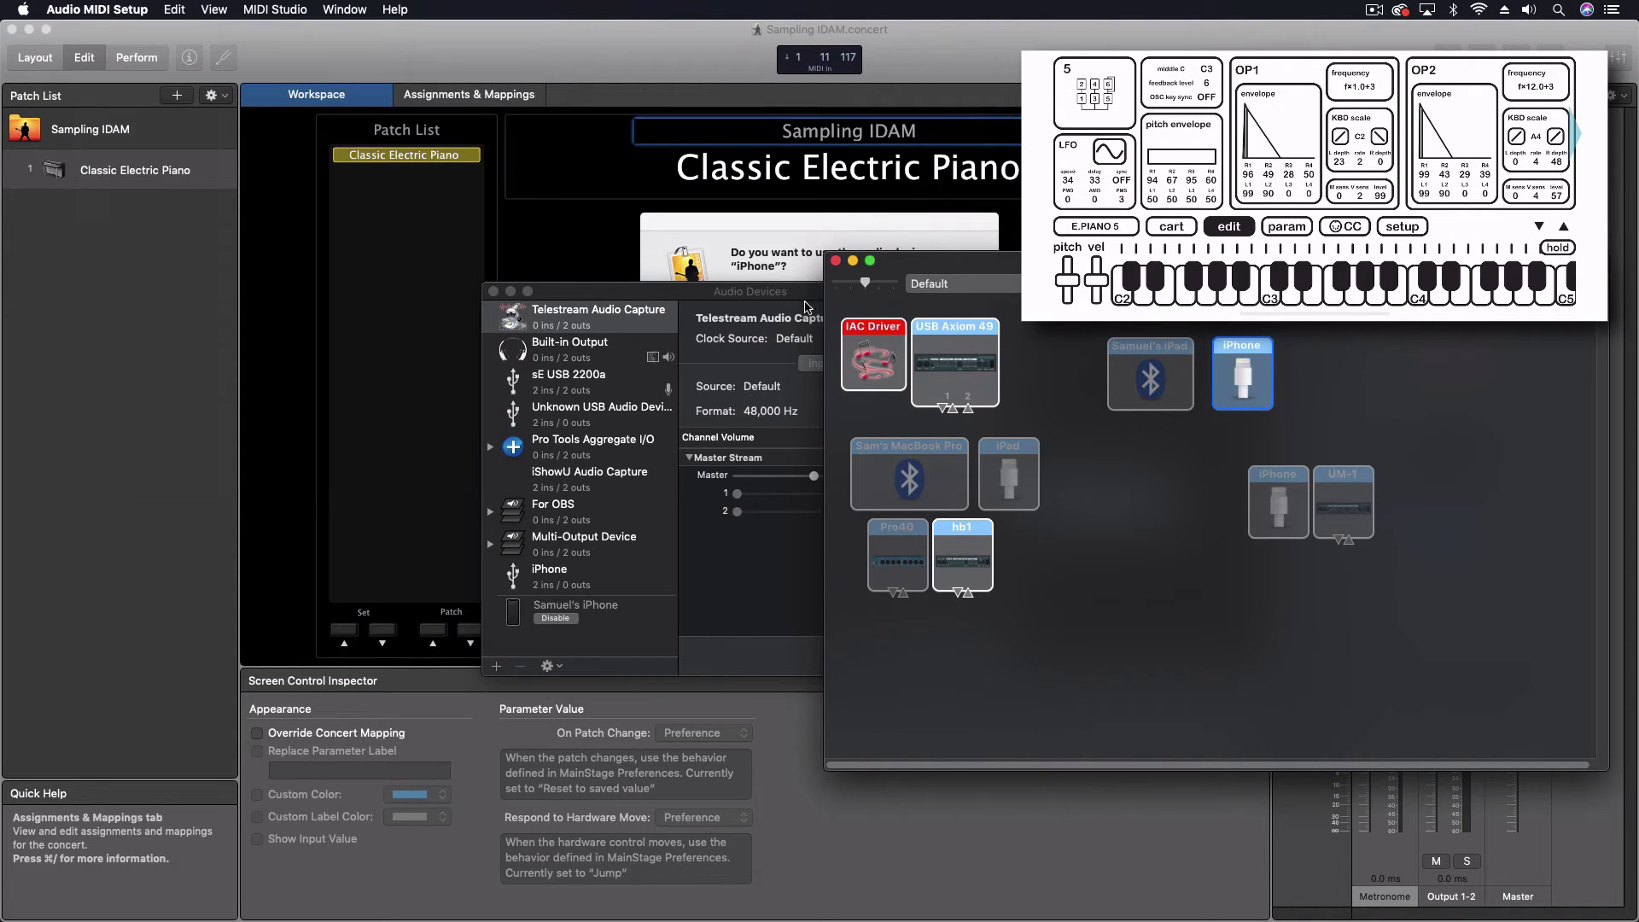
# - Accept the iPhone as MainStage's audio device, check Audio preferences, then select the Metronome strip
pyautogui.click(126, 443)
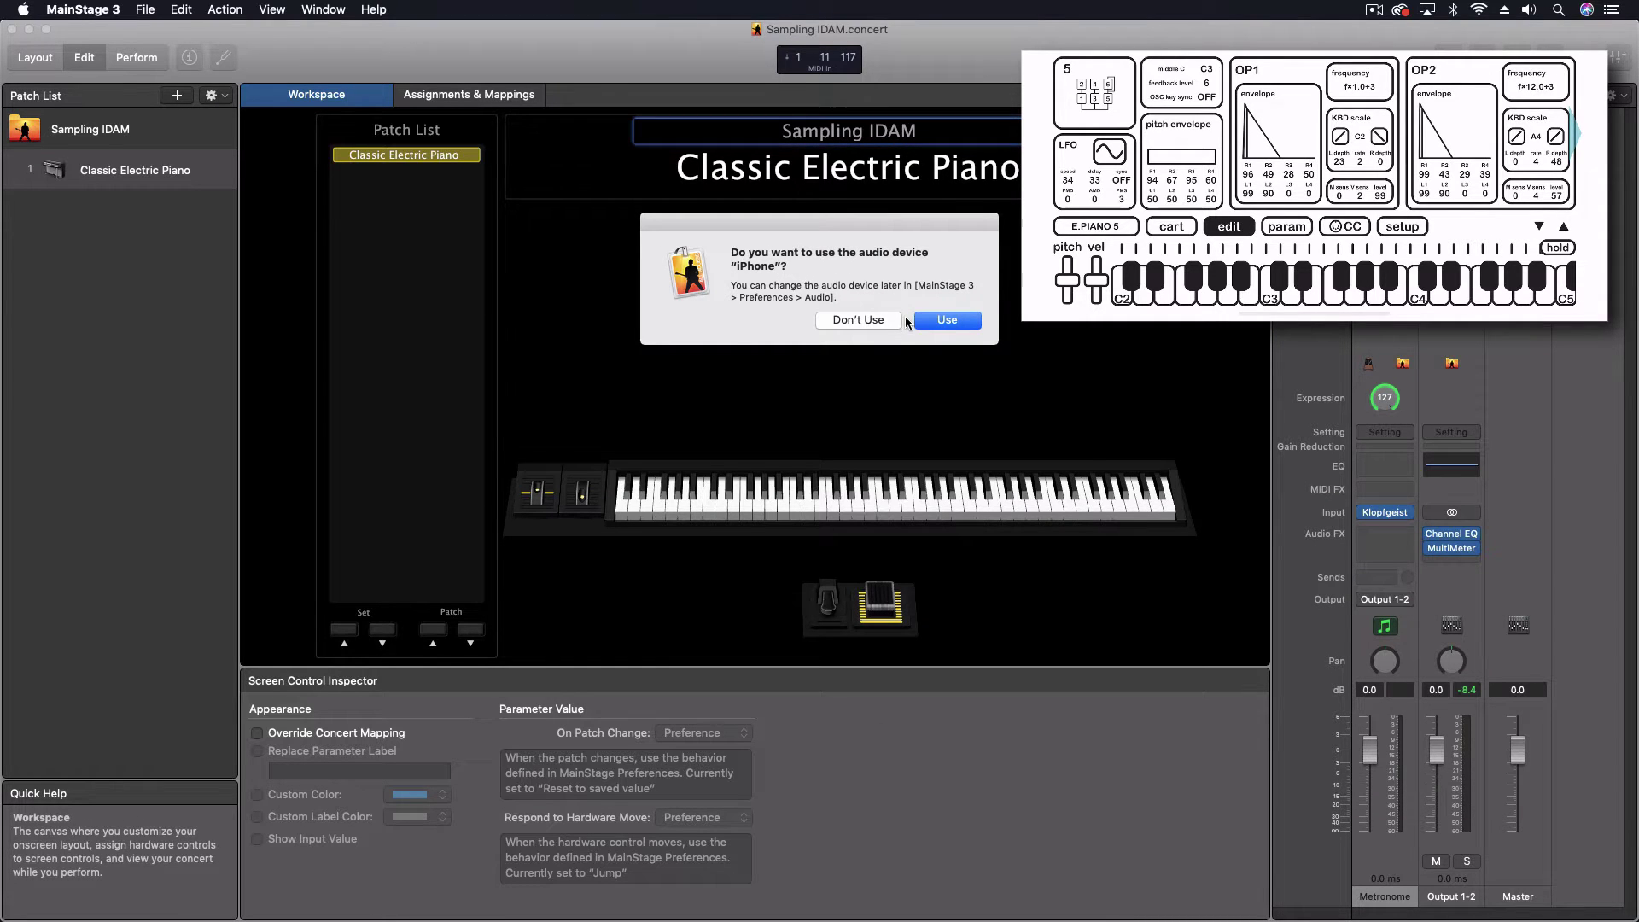
pyautogui.click(943, 326)
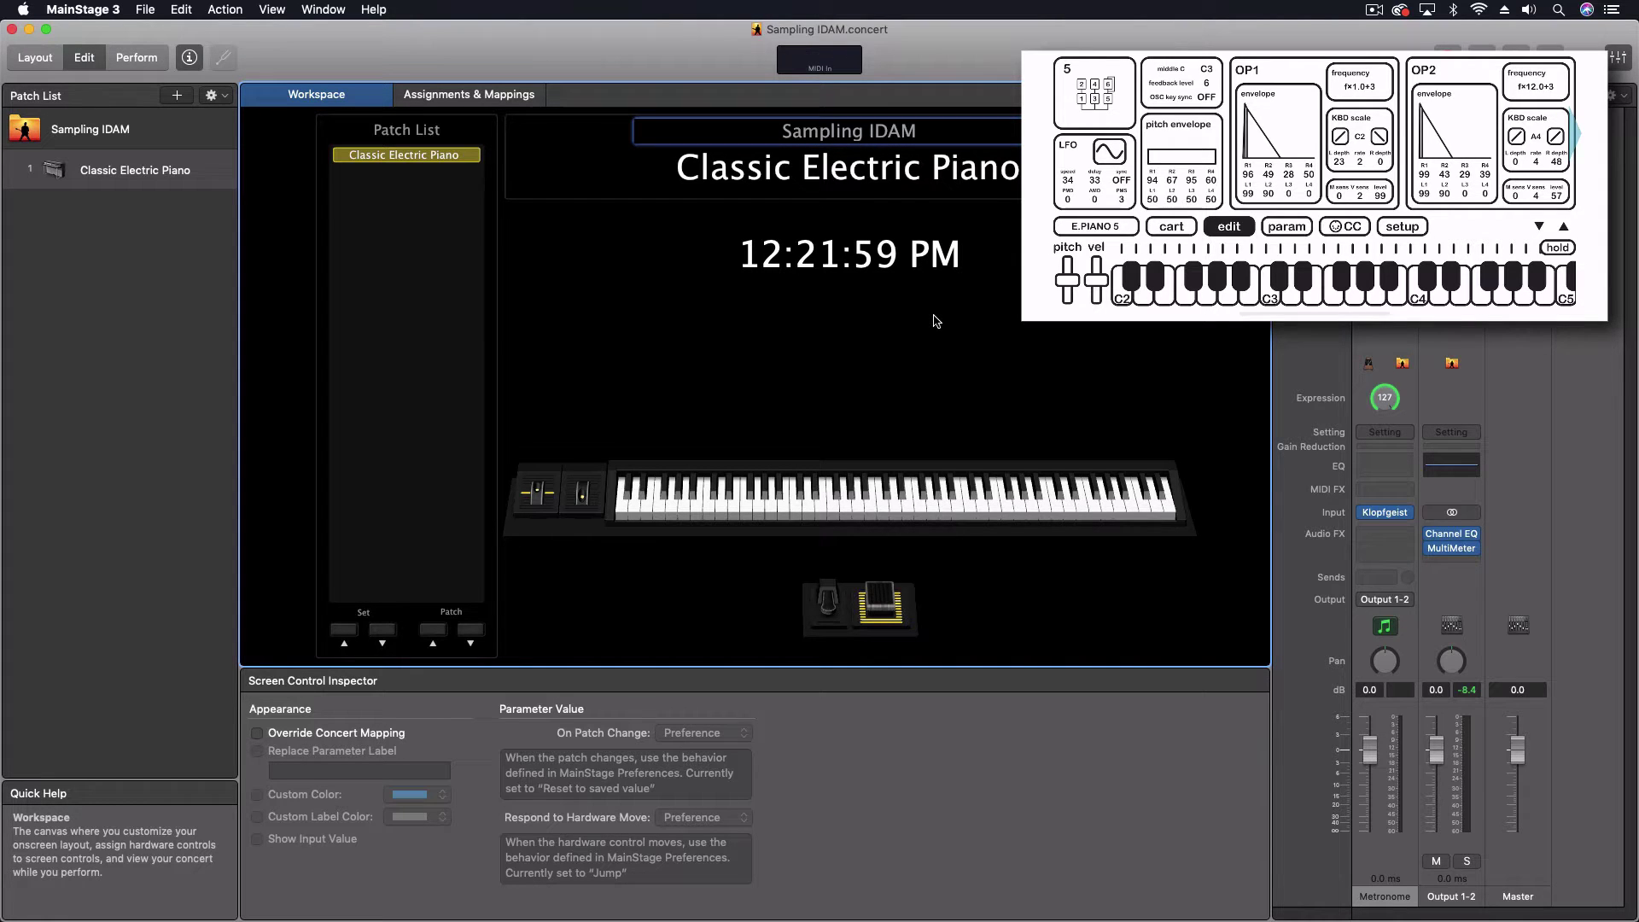
pyautogui.click(83, 9)
pyautogui.moveTo(118, 61)
pyautogui.click(283, 73)
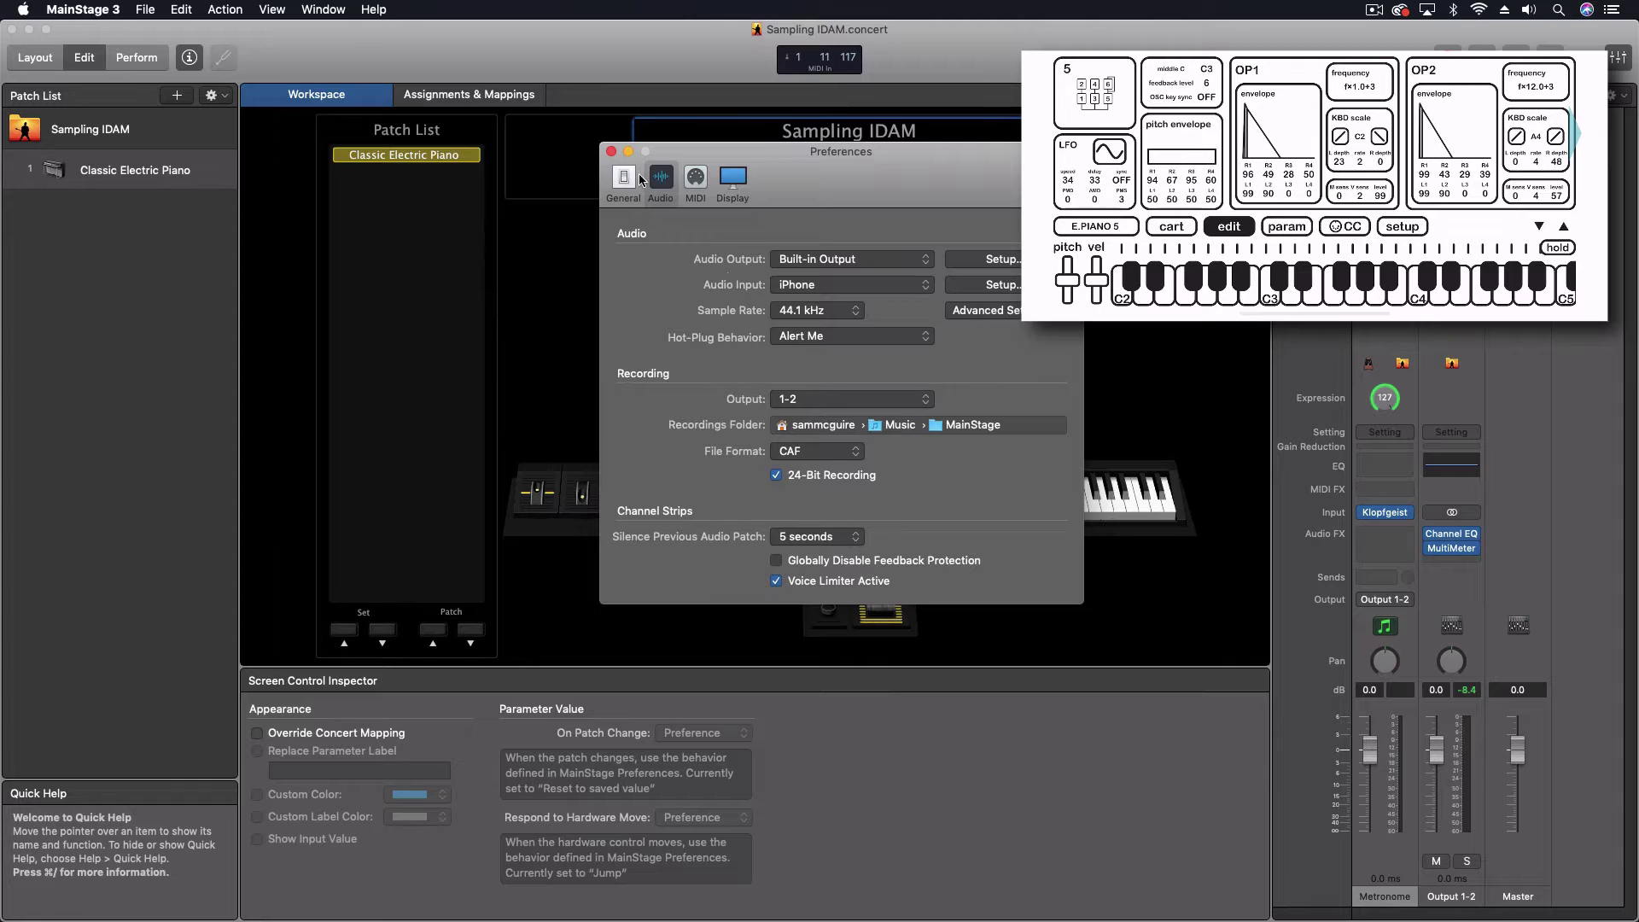
pyautogui.click(610, 151)
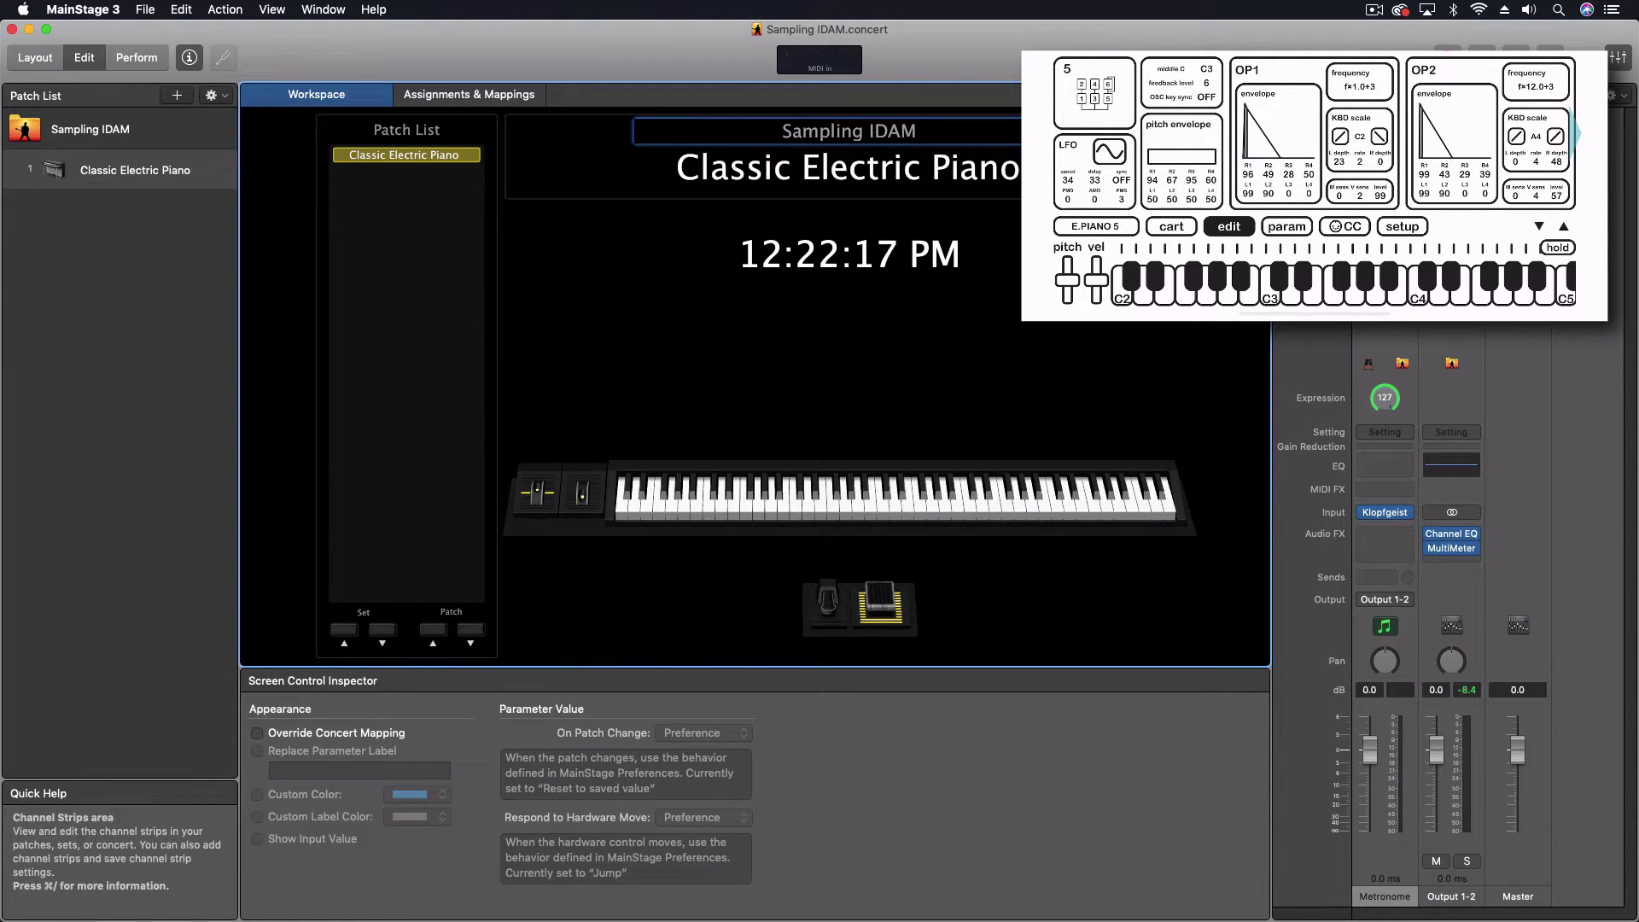
pyautogui.click(1384, 341)
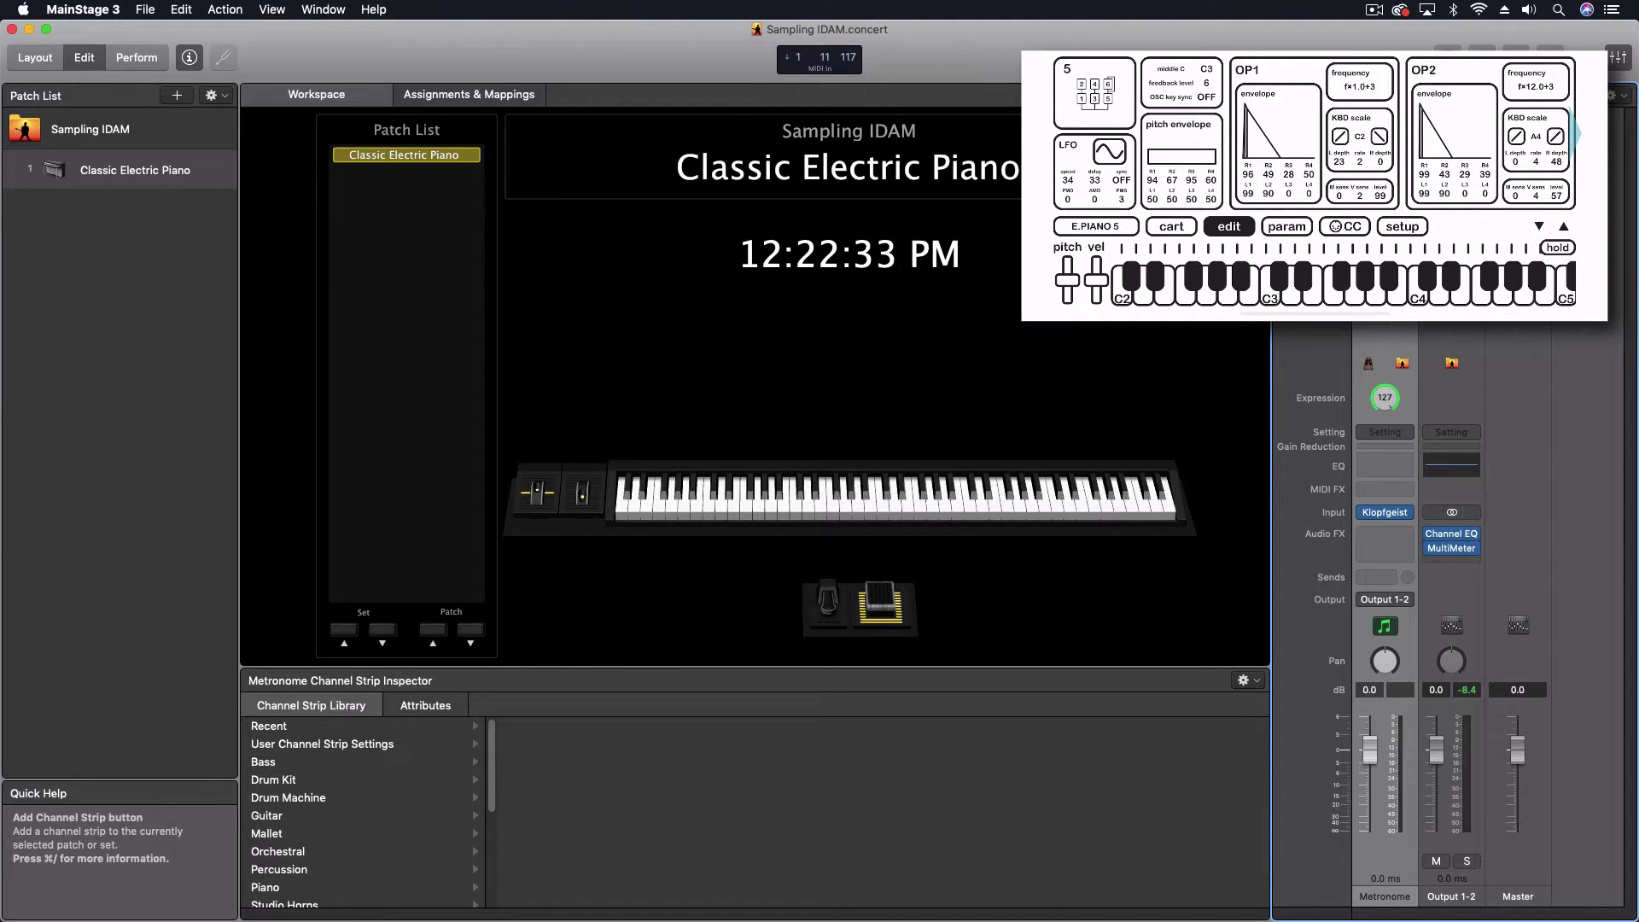
# - Configure a new External MIDI strip: Input 1-2, MIDI to iPhone channels 1-16, Output 1-2
pyautogui.click(1589, 95)
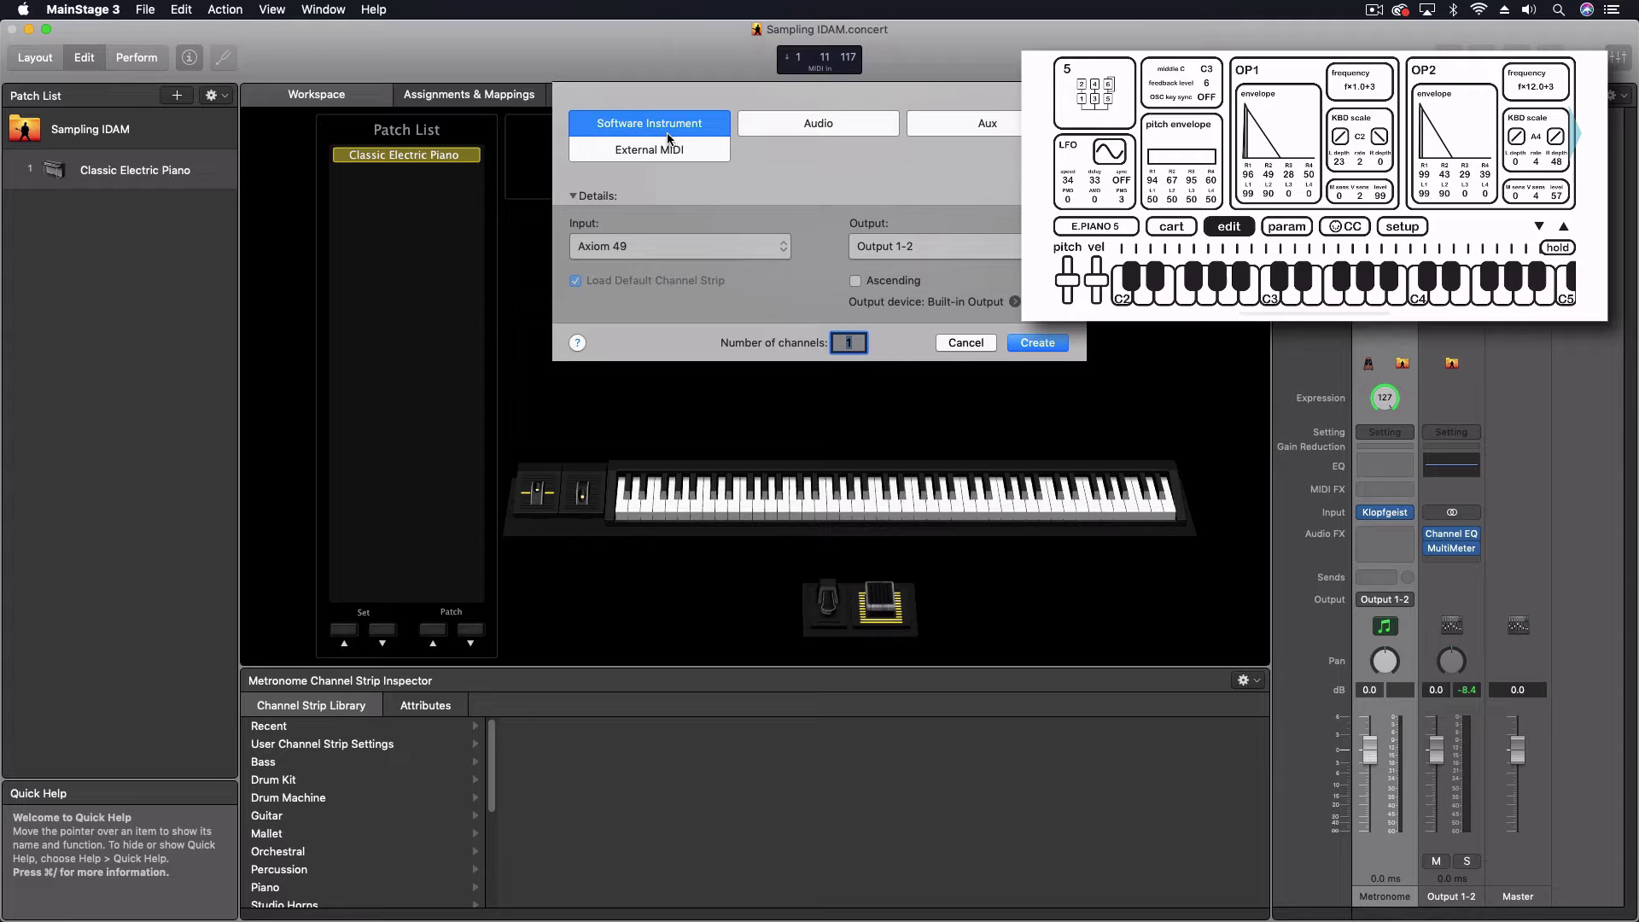
pyautogui.click(712, 150)
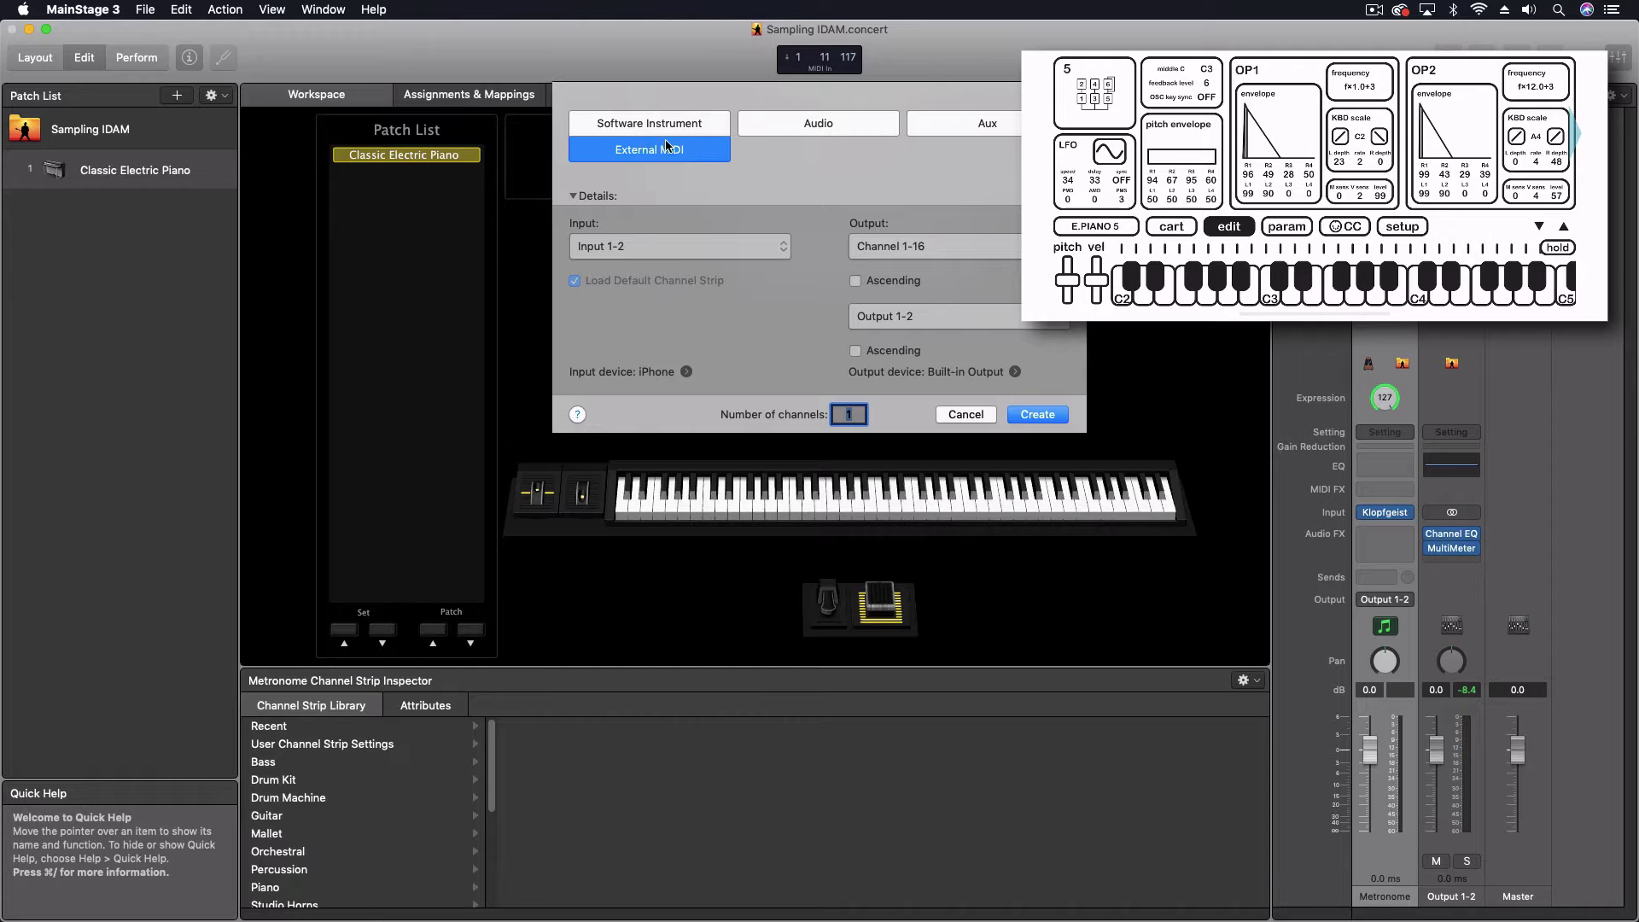
pyautogui.click(631, 247)
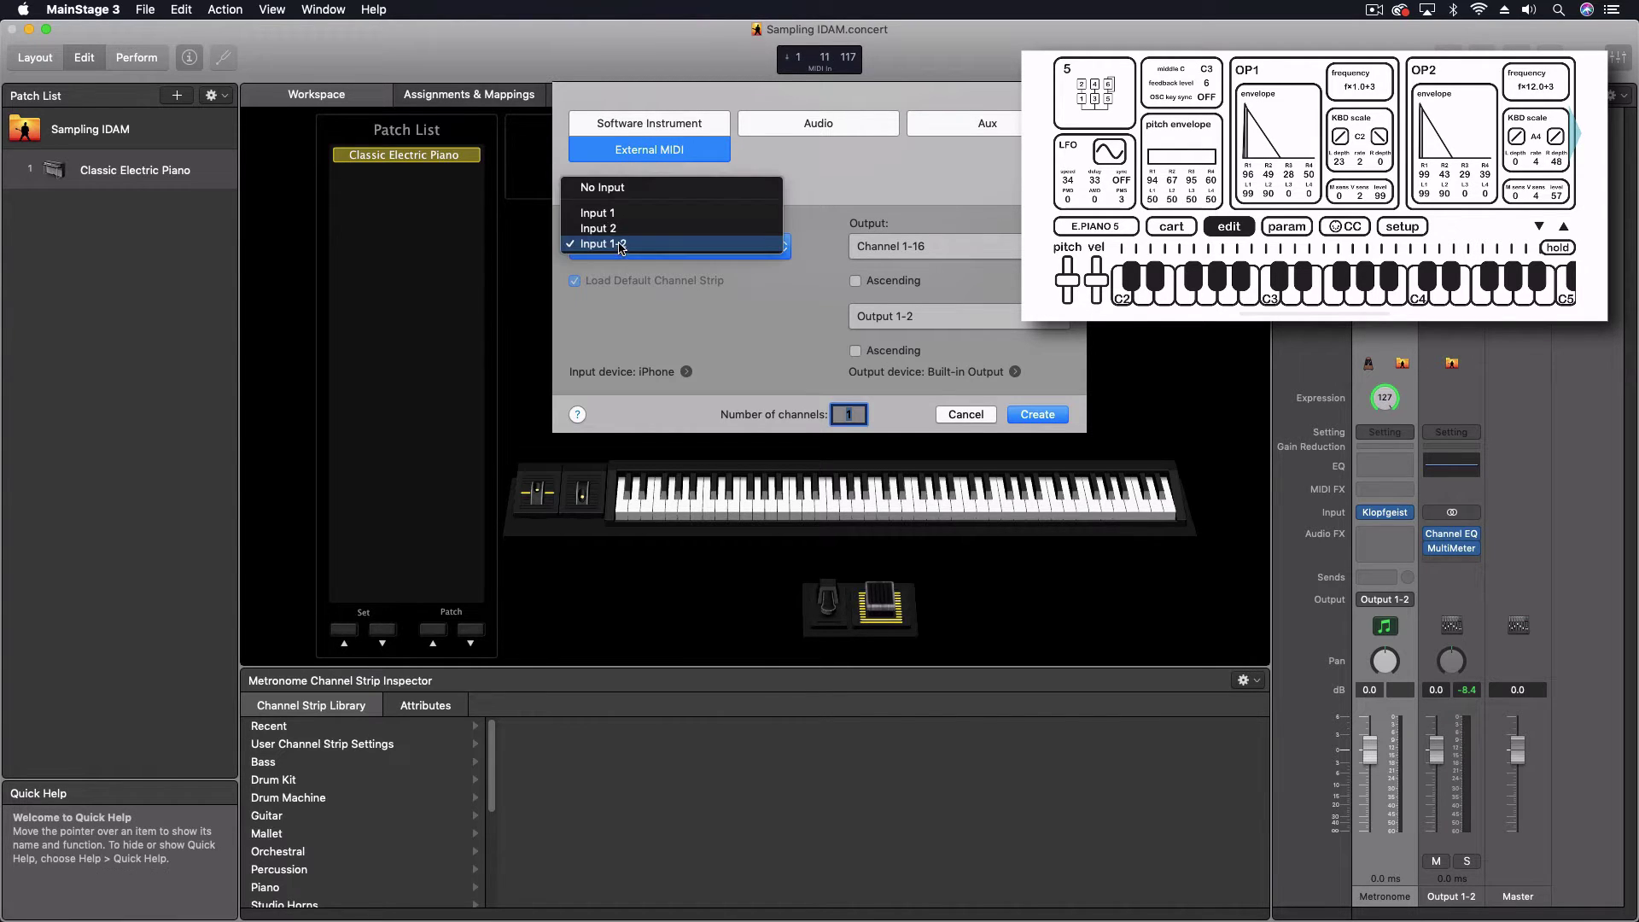
pyautogui.click(621, 245)
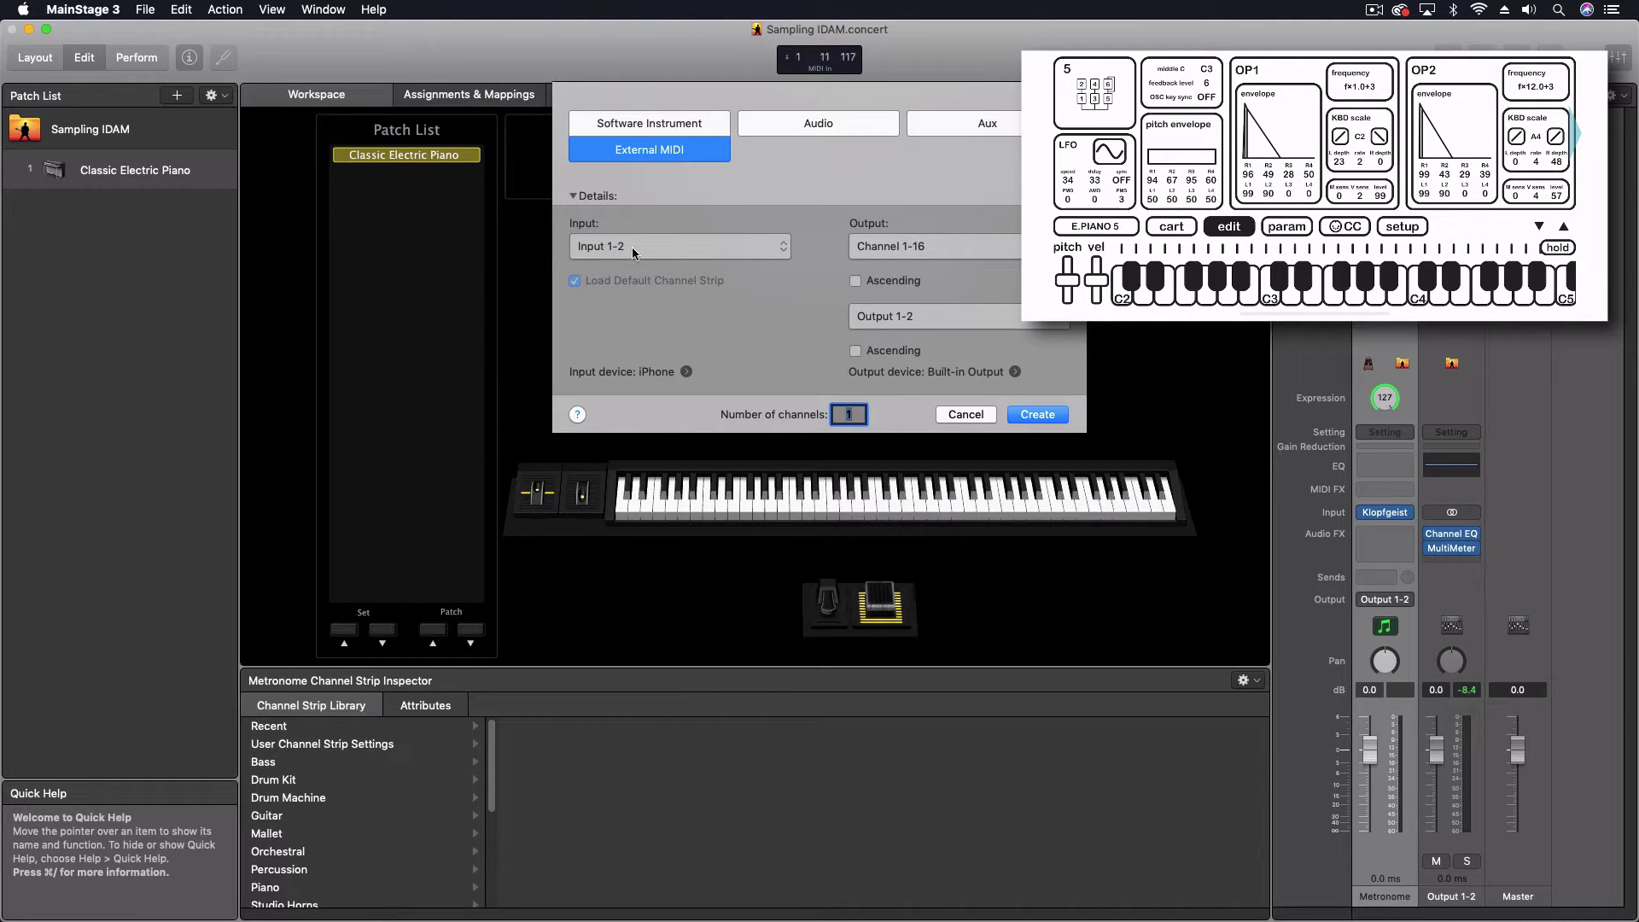
pyautogui.click(912, 247)
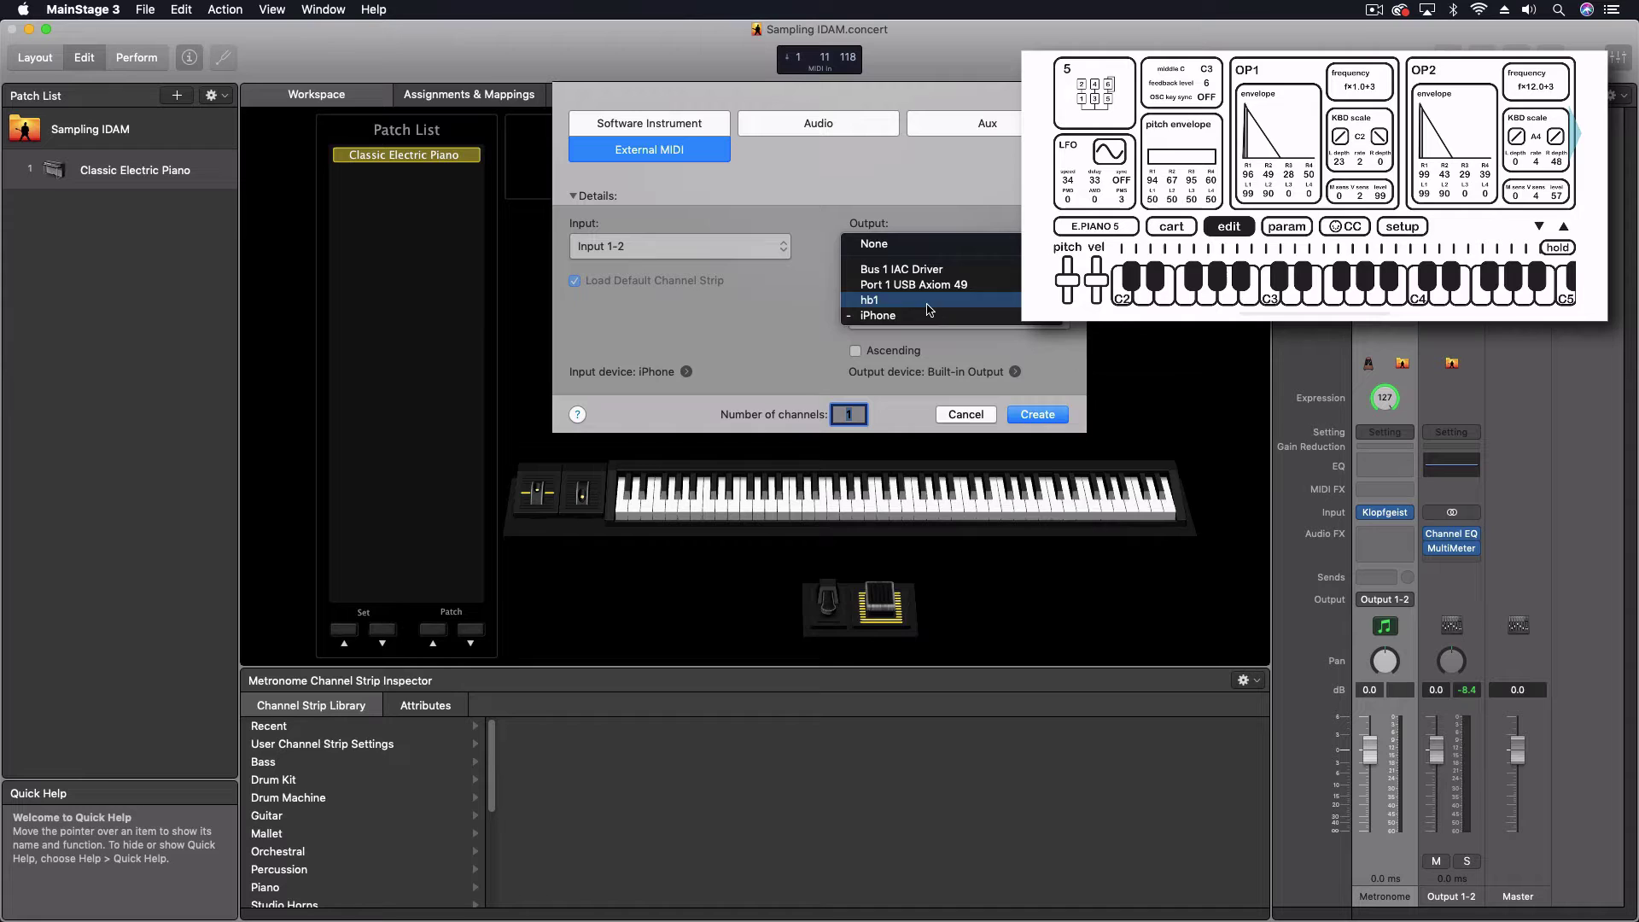
pyautogui.moveTo(1093, 318)
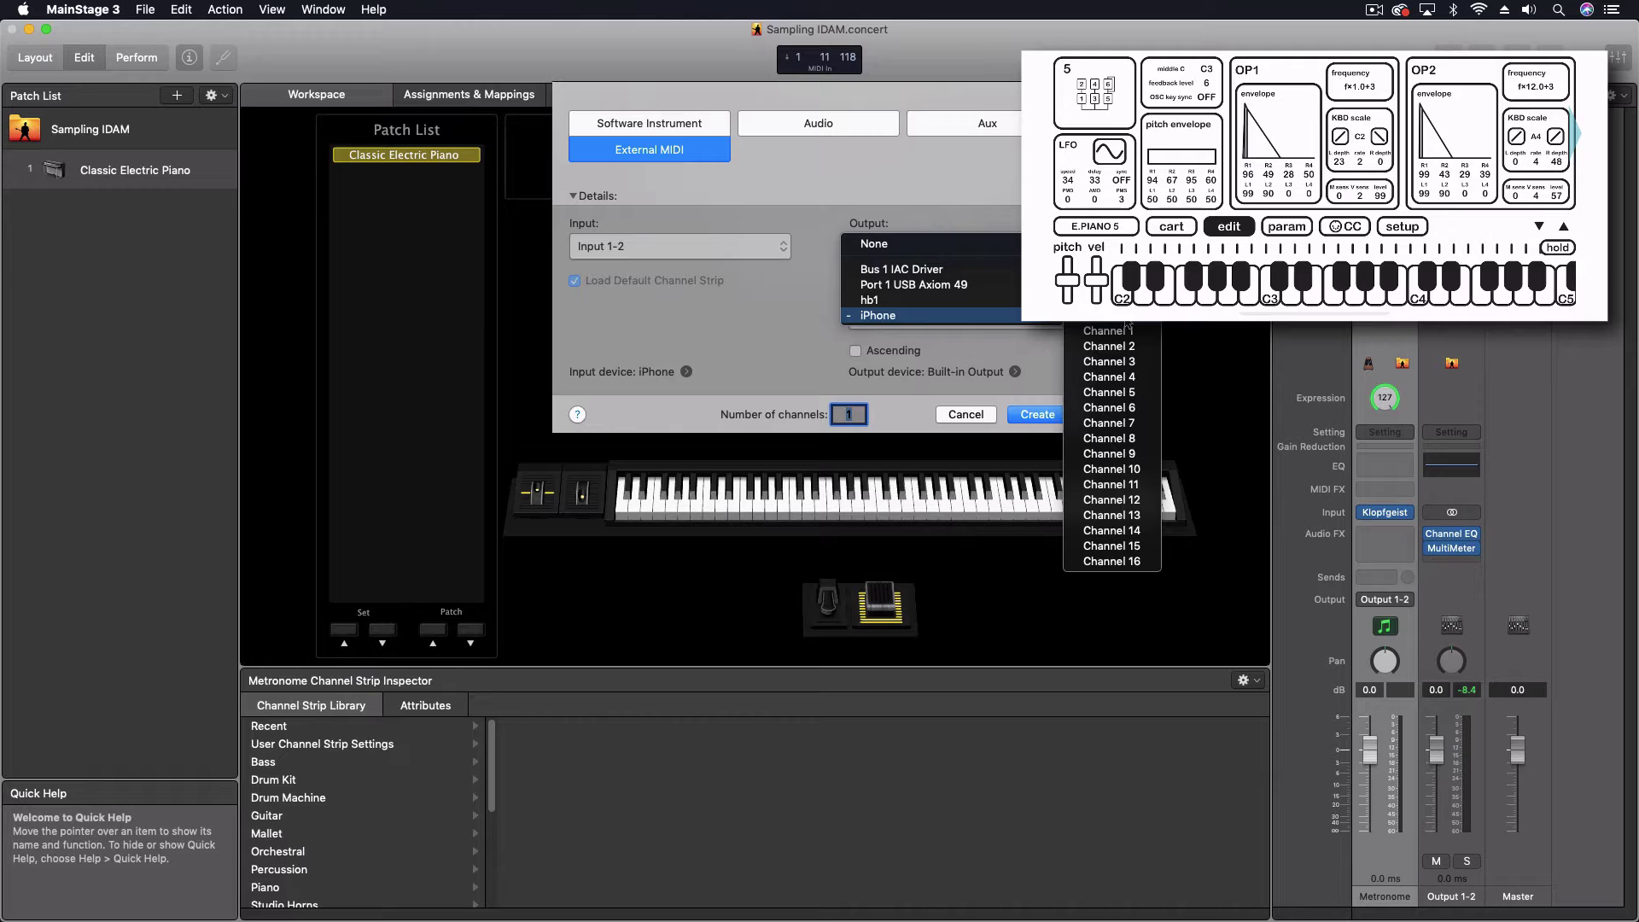
pyautogui.click(1127, 324)
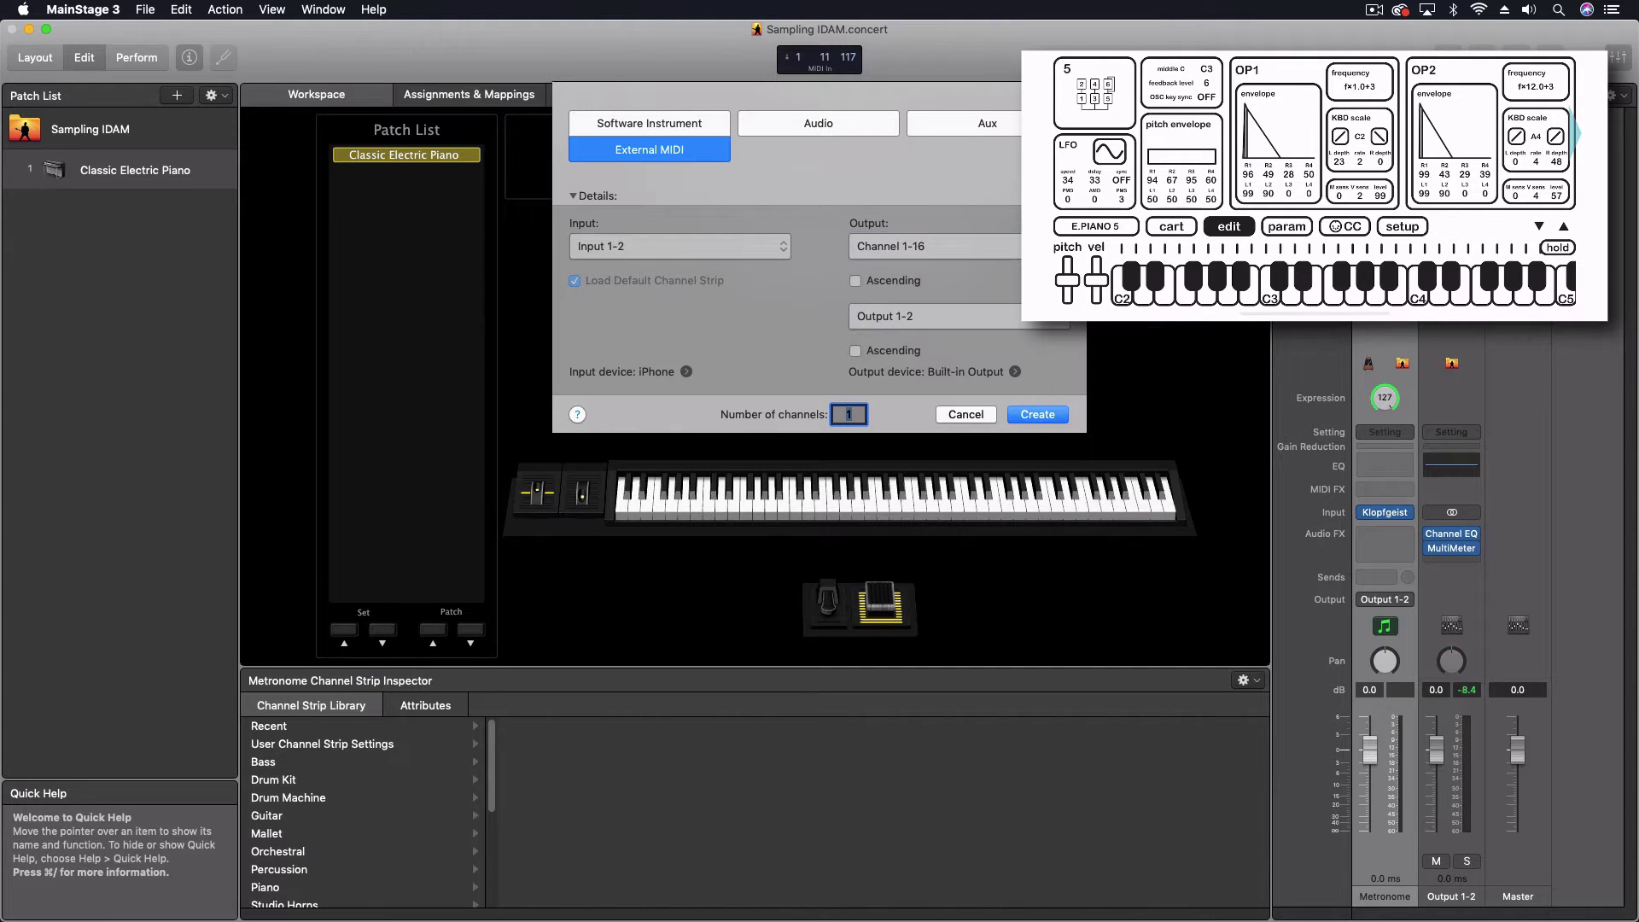
pyautogui.click(947, 317)
pyautogui.moveTo(919, 342)
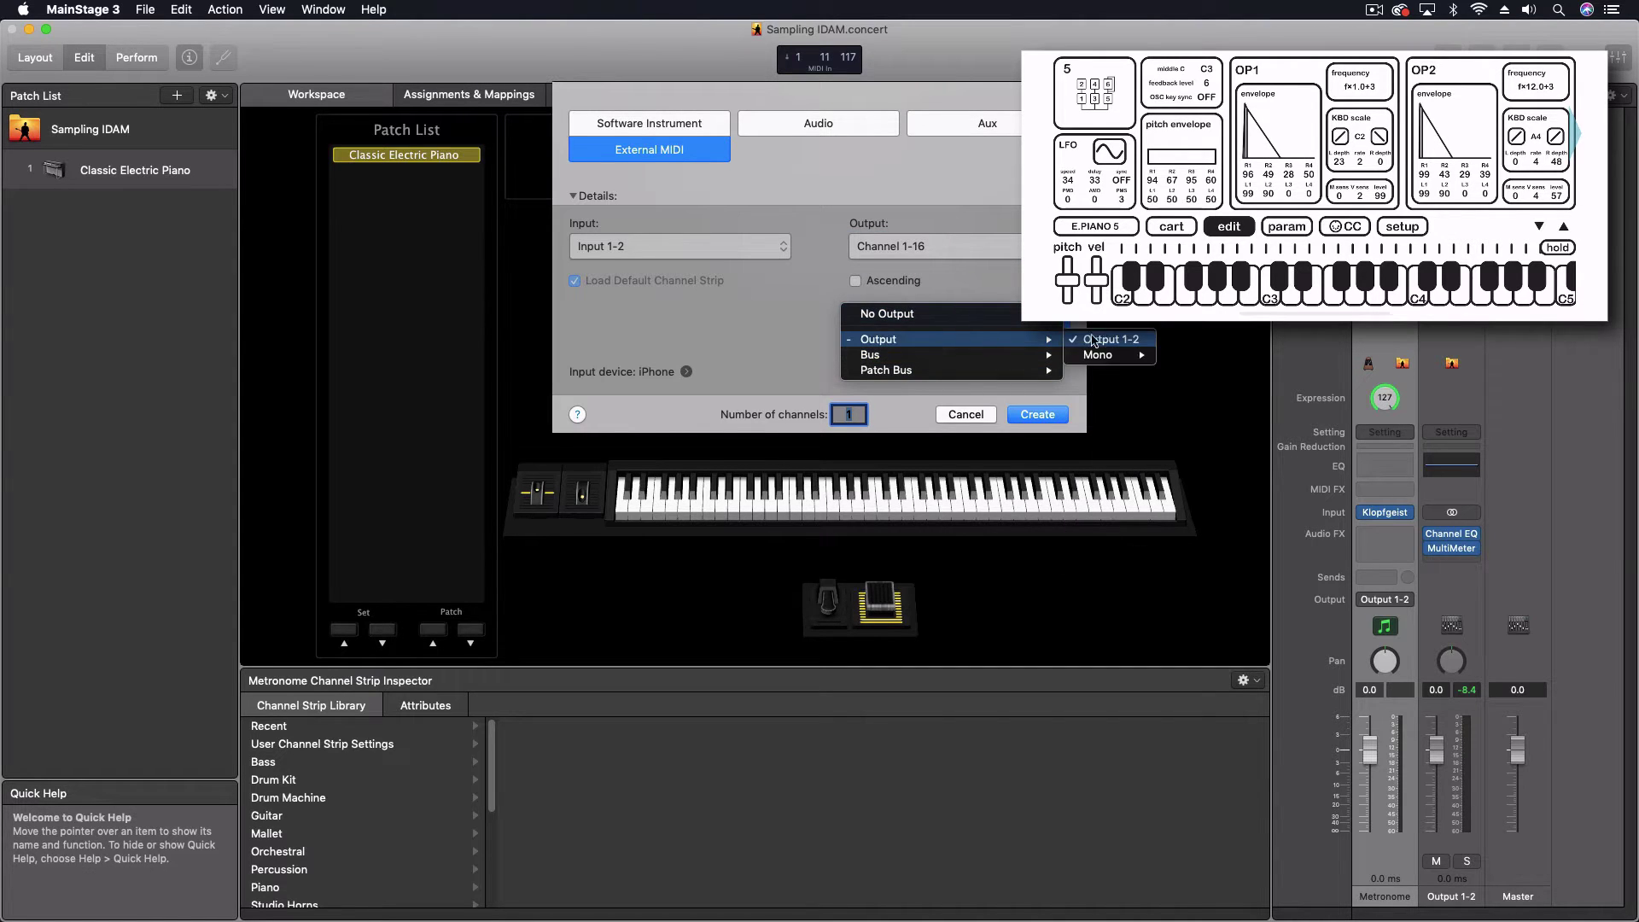
pyautogui.press('Escape')
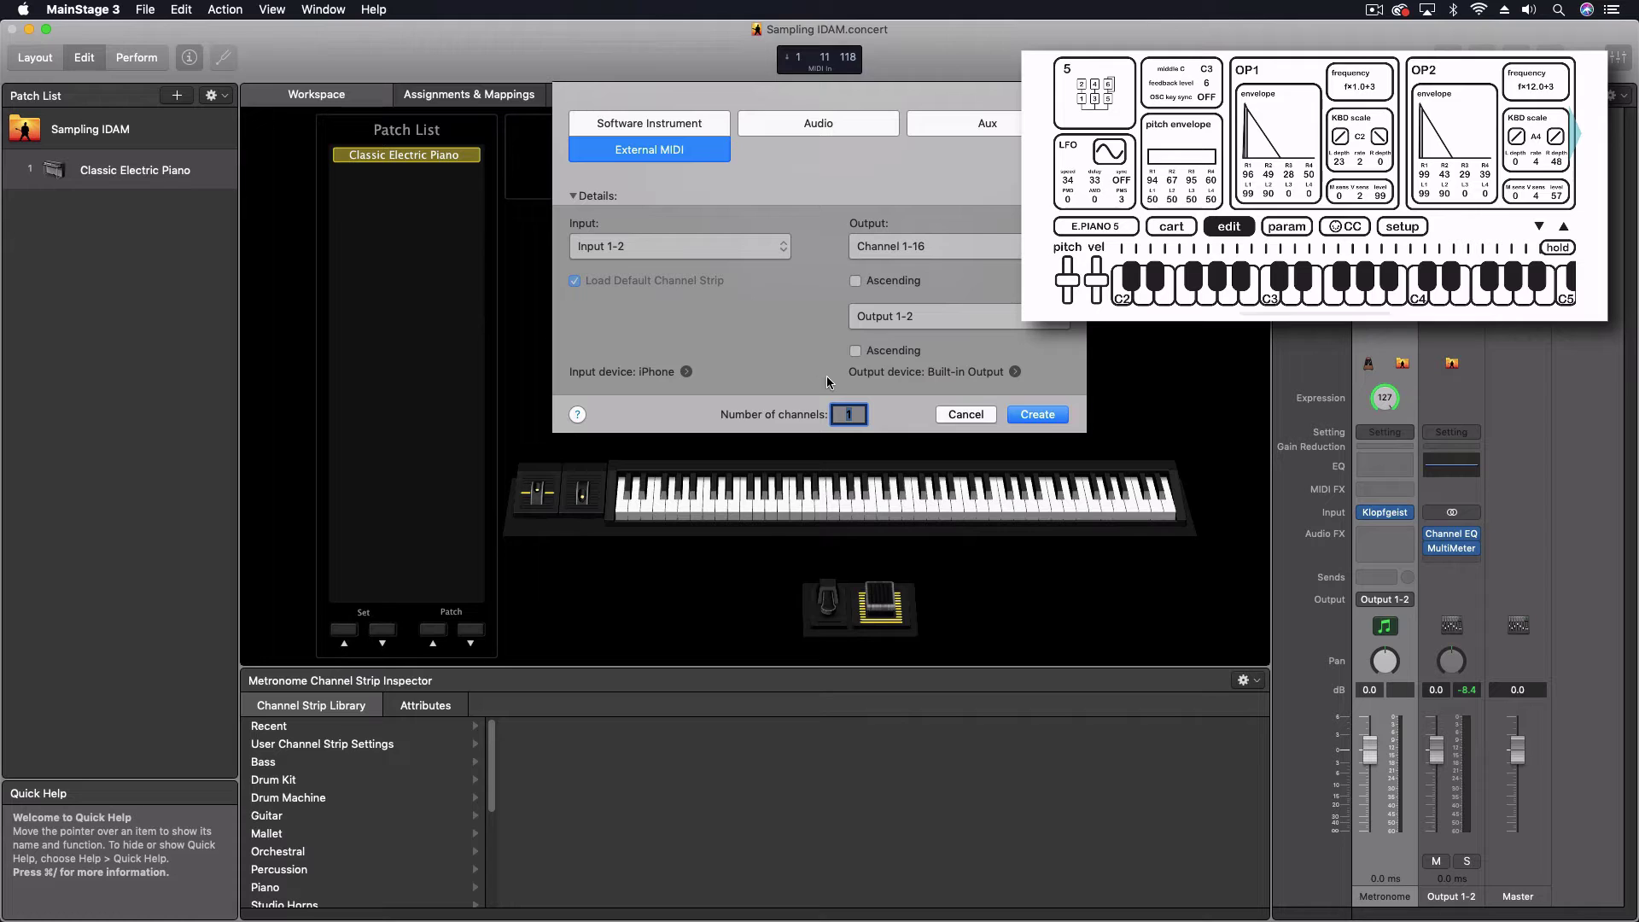
# - Create the Ext. Inst 1 external MIDI channel strip in the Classic Electric Piano patch
pyautogui.click(1031, 417)
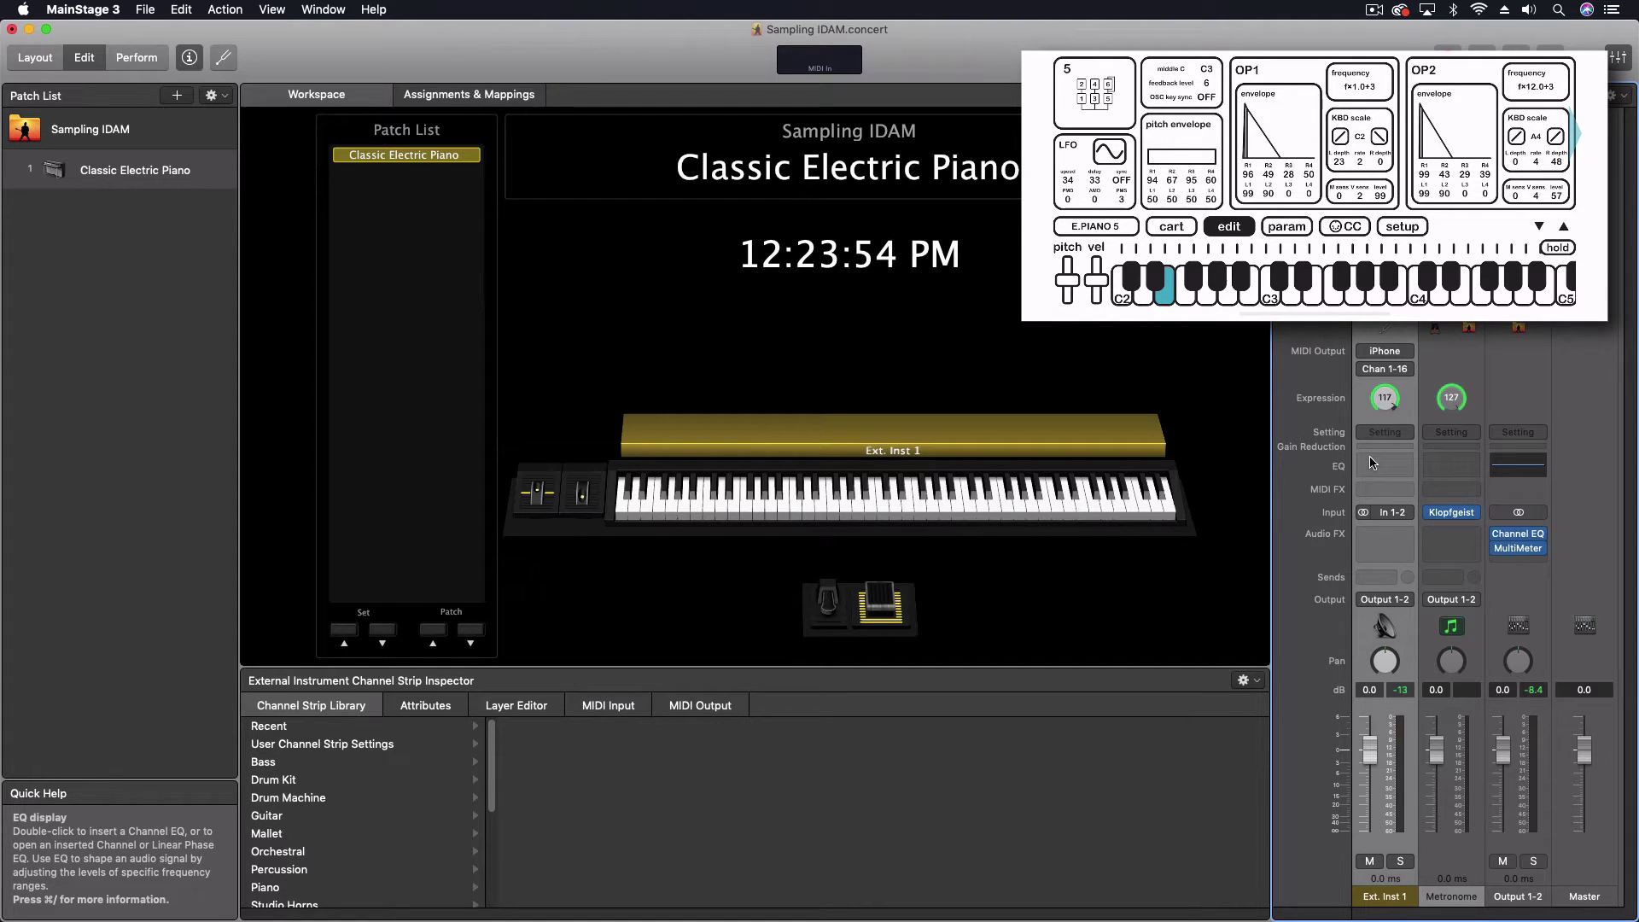
# - Insert Utility > Stereo > Auto Sampler into Ext. Inst 1's Audio FX slot
pyautogui.click(1371, 536)
pyautogui.moveTo(1373, 806)
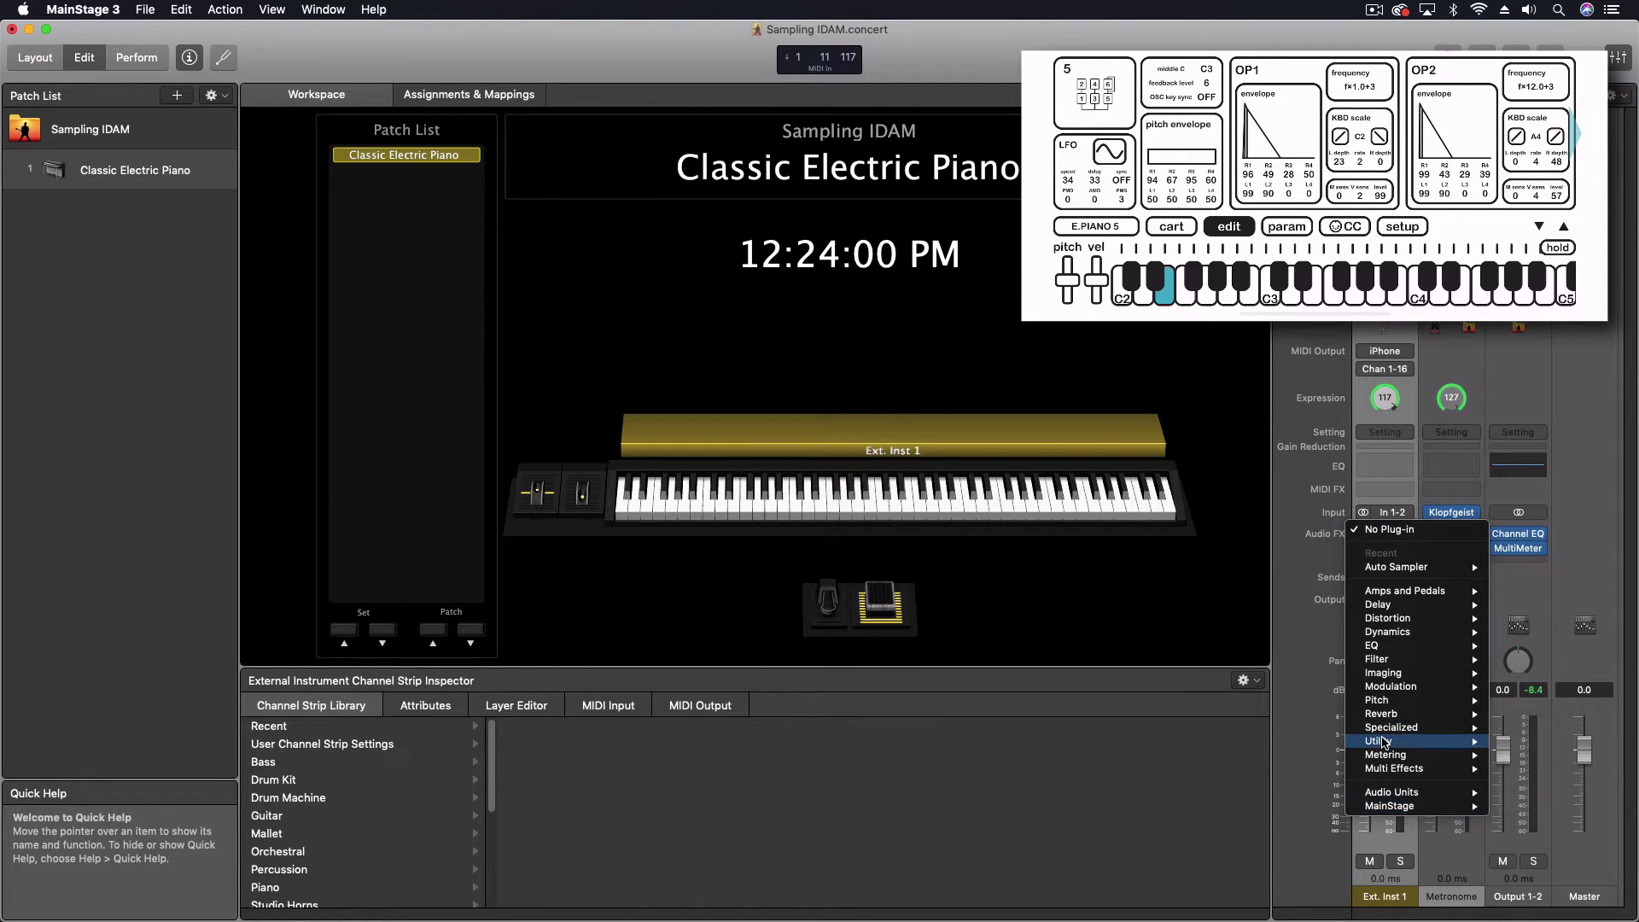
pyautogui.moveTo(1383, 741)
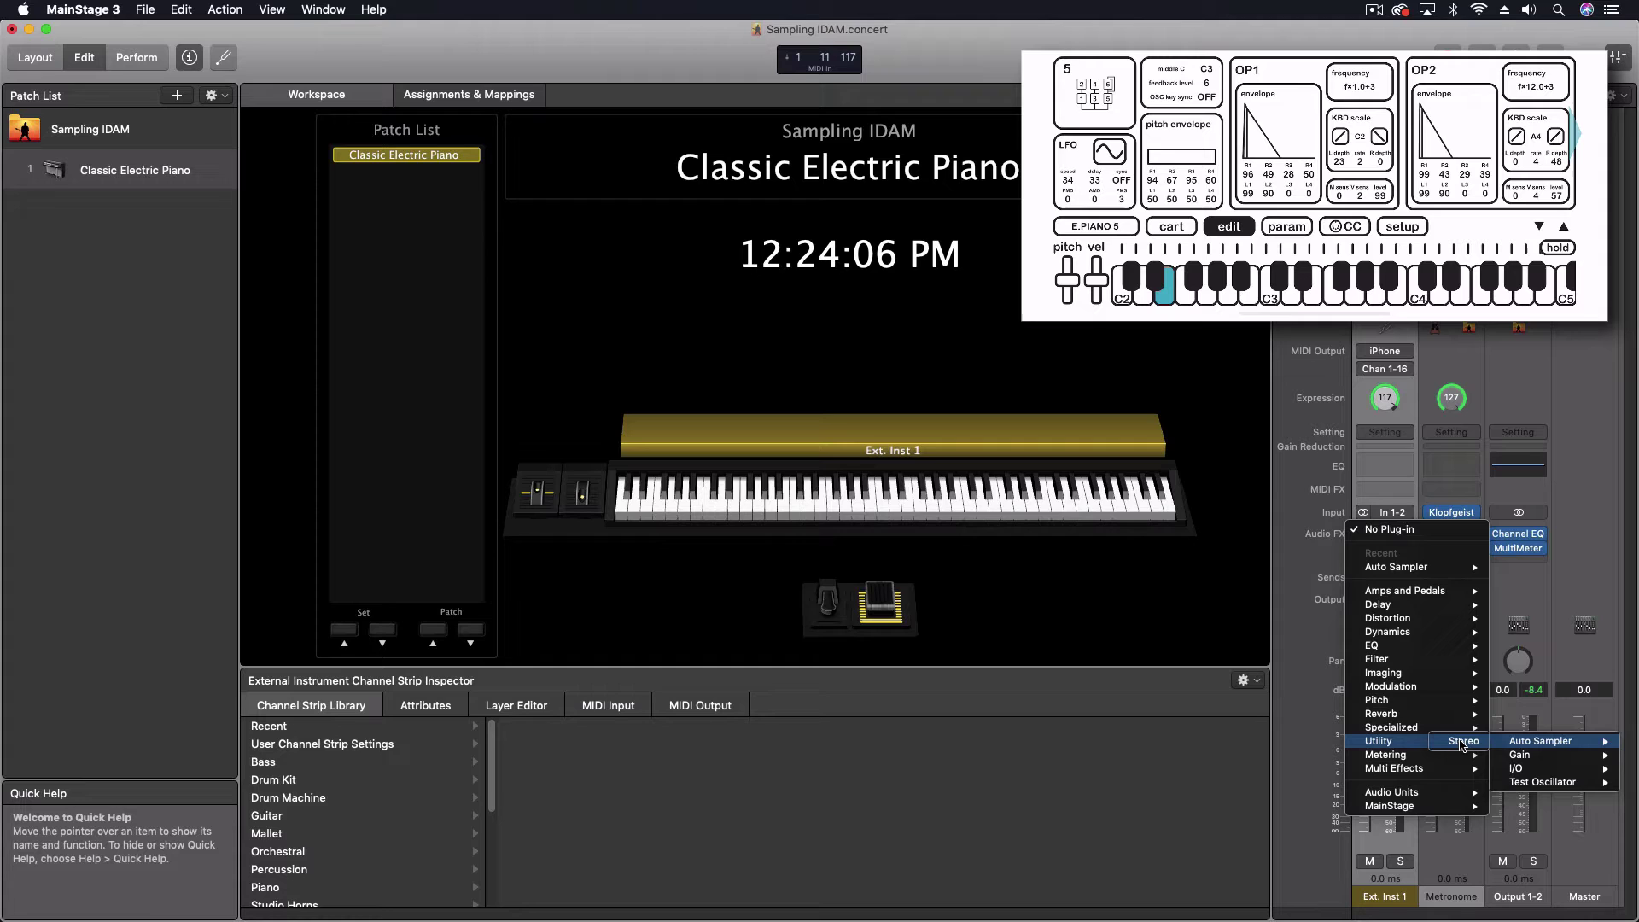
pyautogui.click(1536, 741)
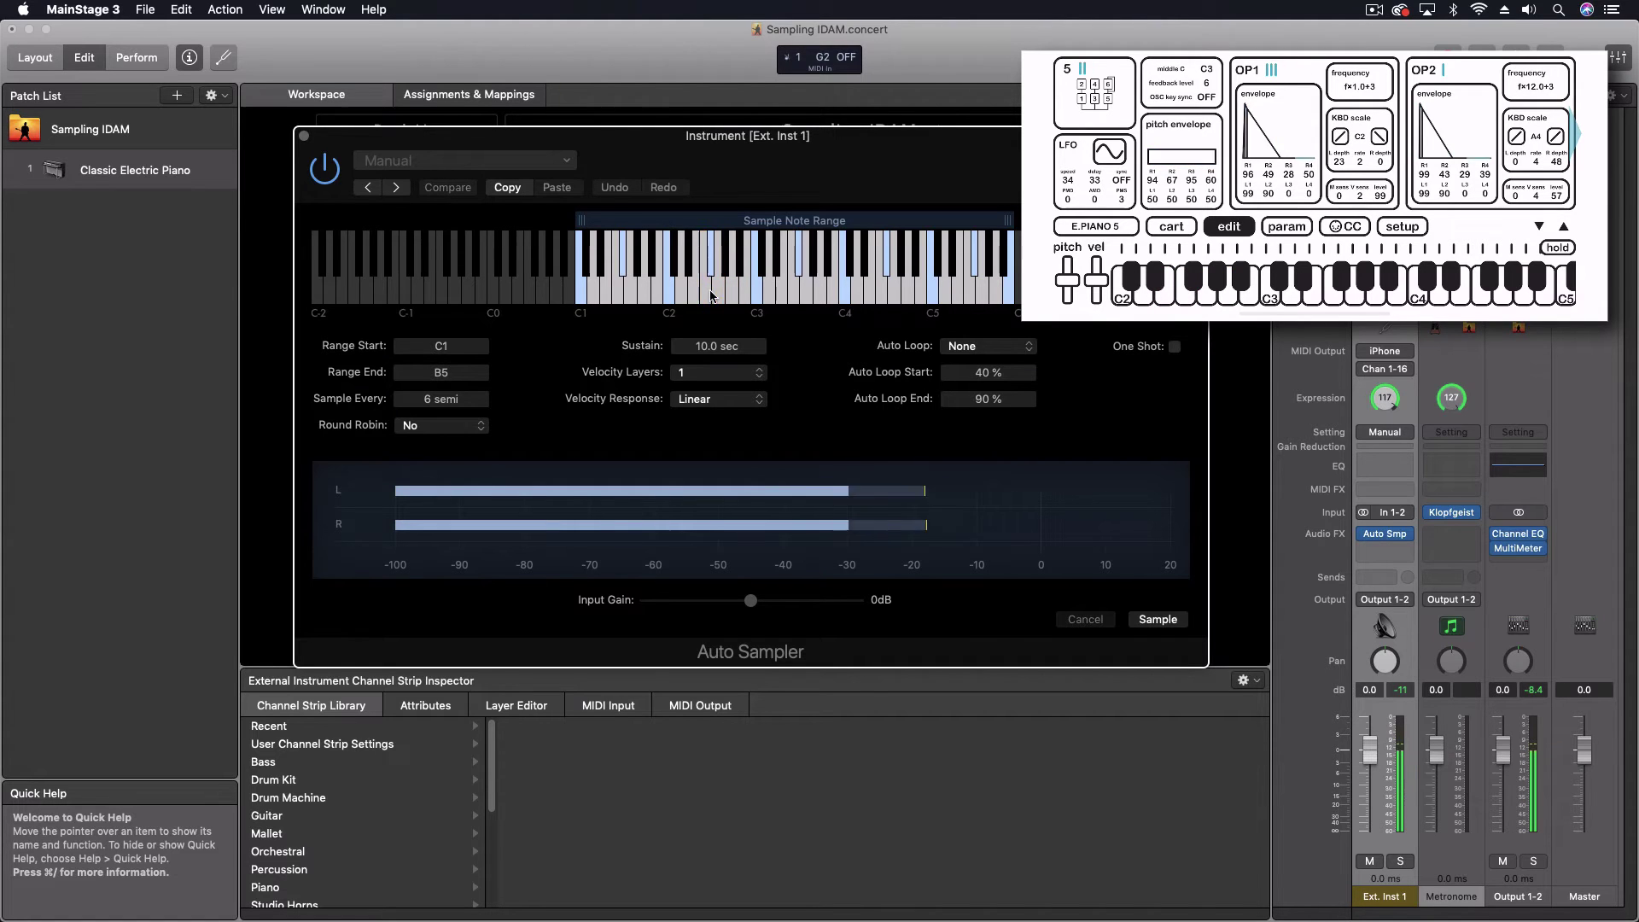
pyautogui.click(658, 254)
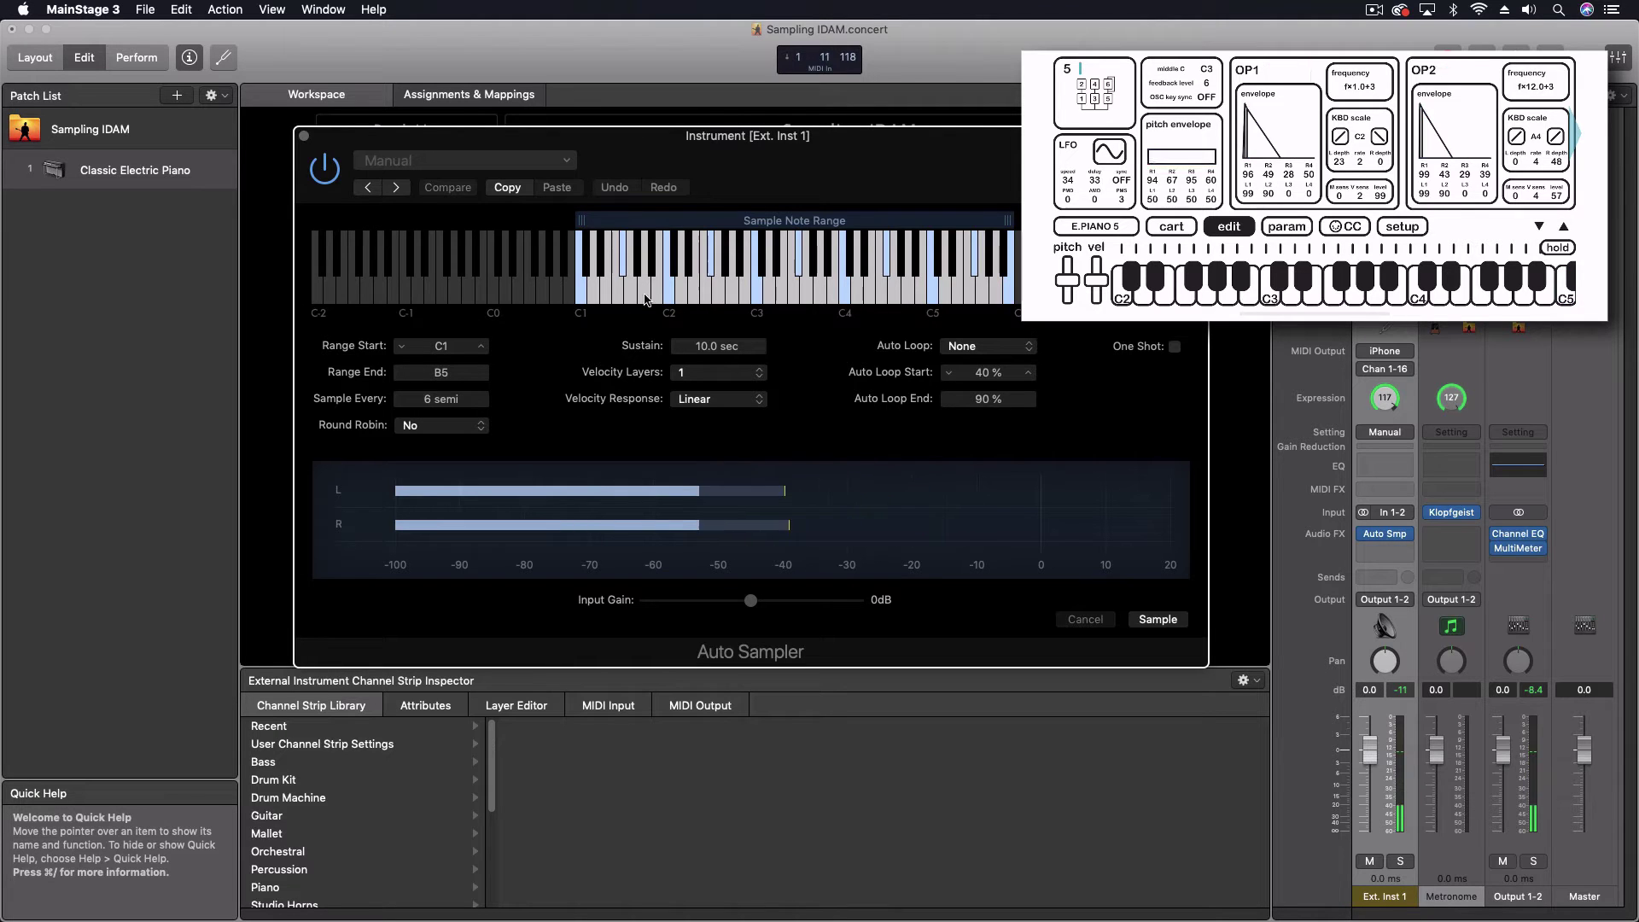
pyautogui.click(578, 299)
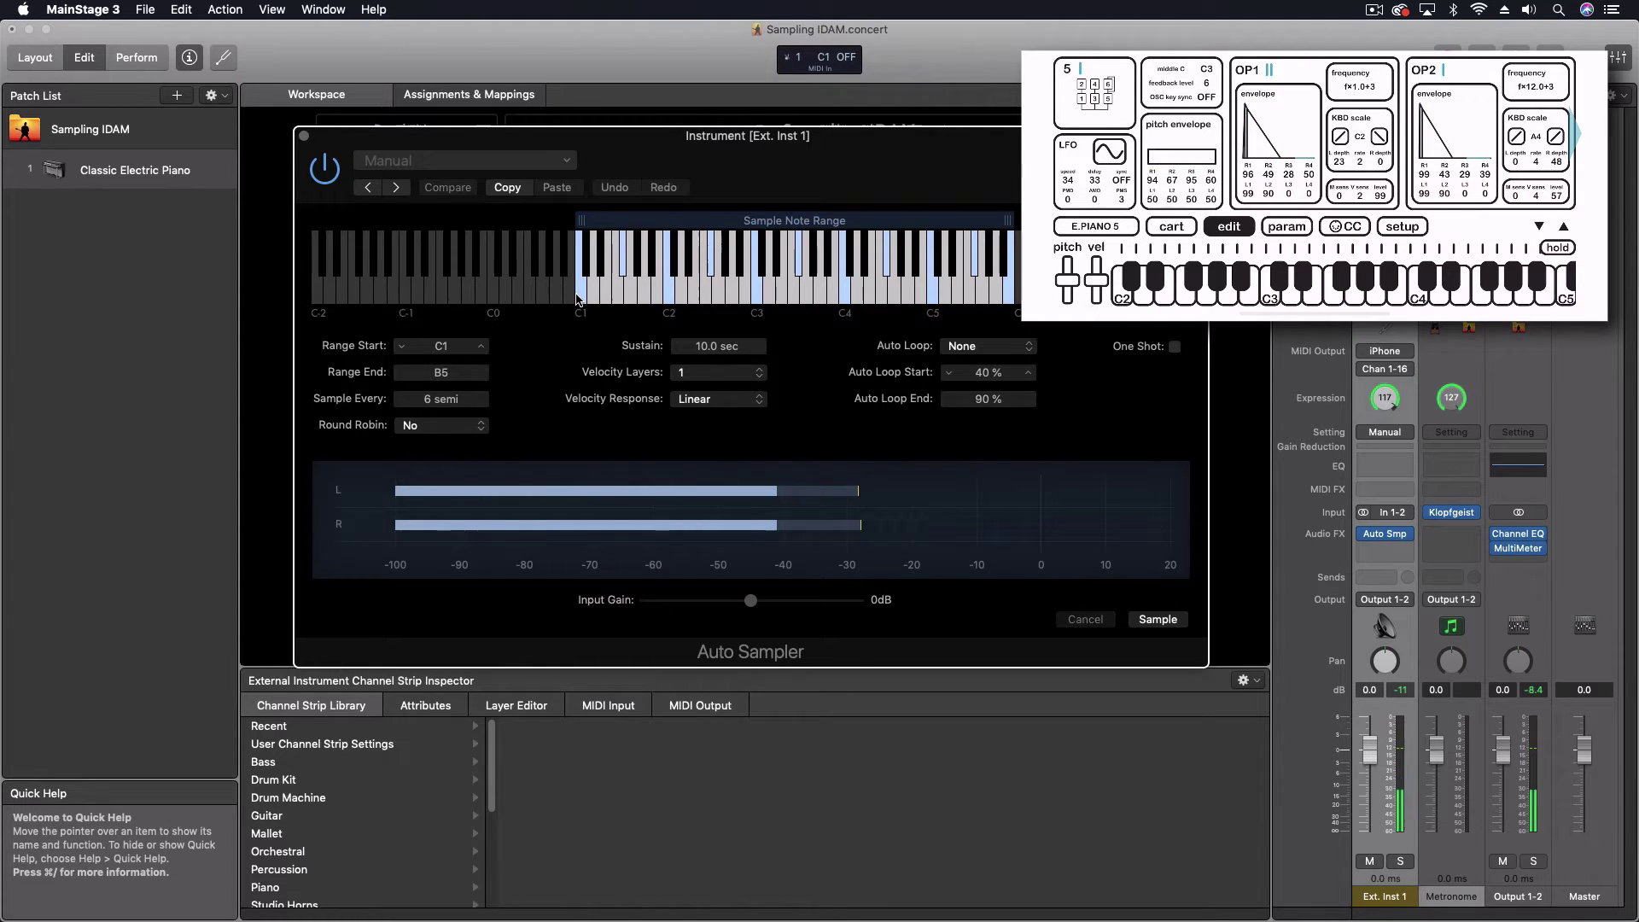
pyautogui.click(578, 300)
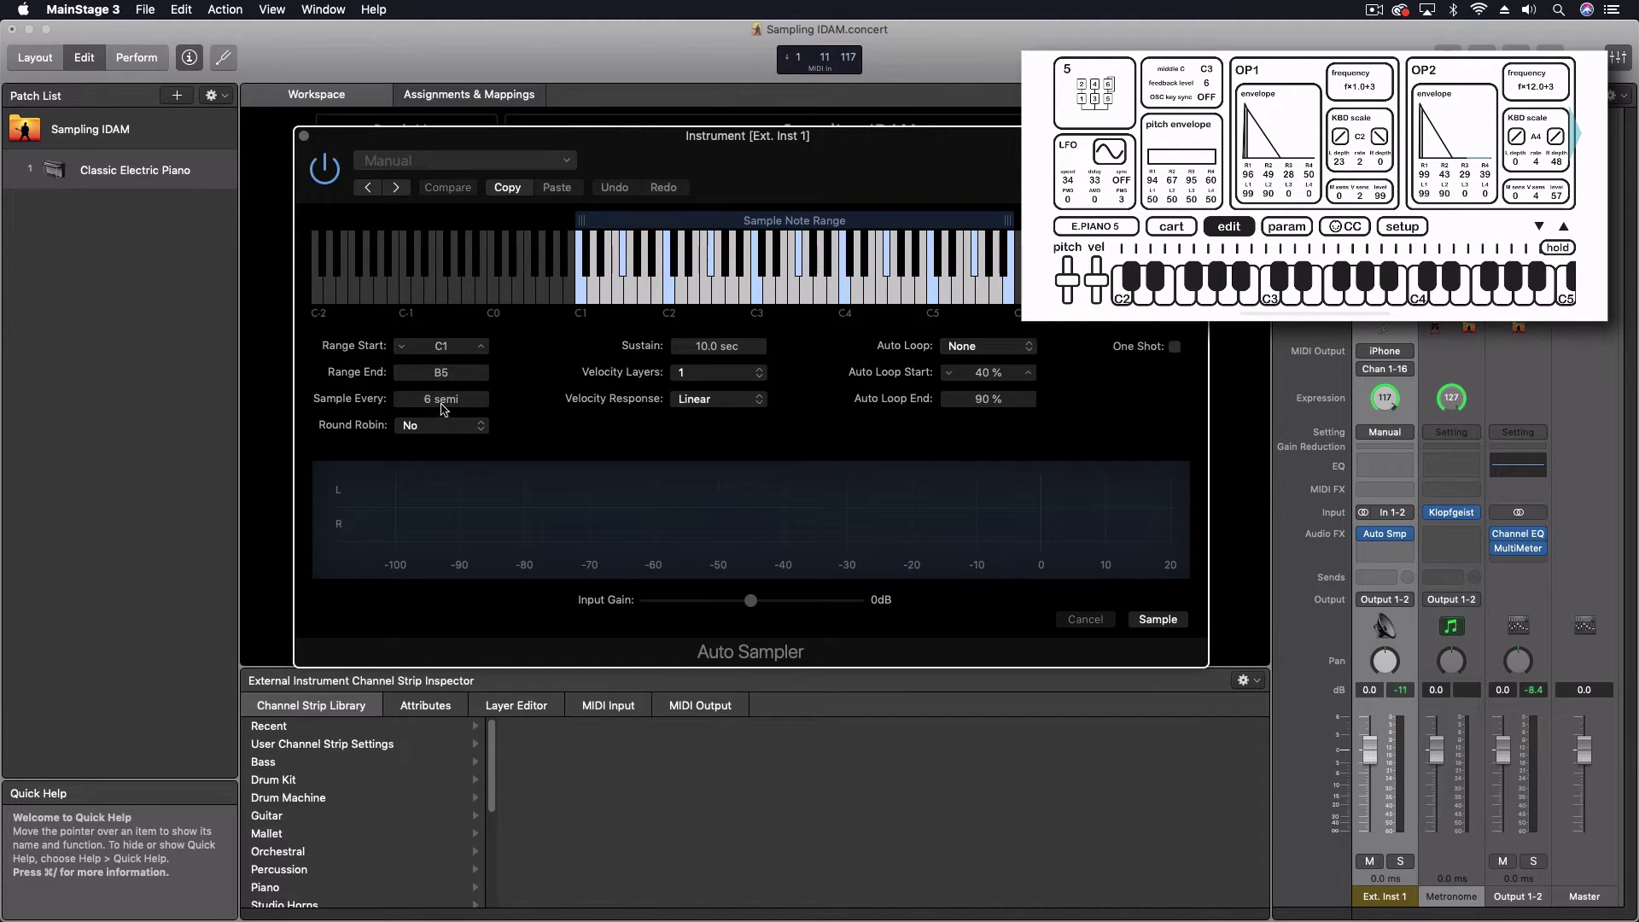
# - Set Sample Every to 3 semitones and leave Round Robin off after trying 2
pyautogui.moveTo(445, 418); pyautogui.dragTo(343, 404)
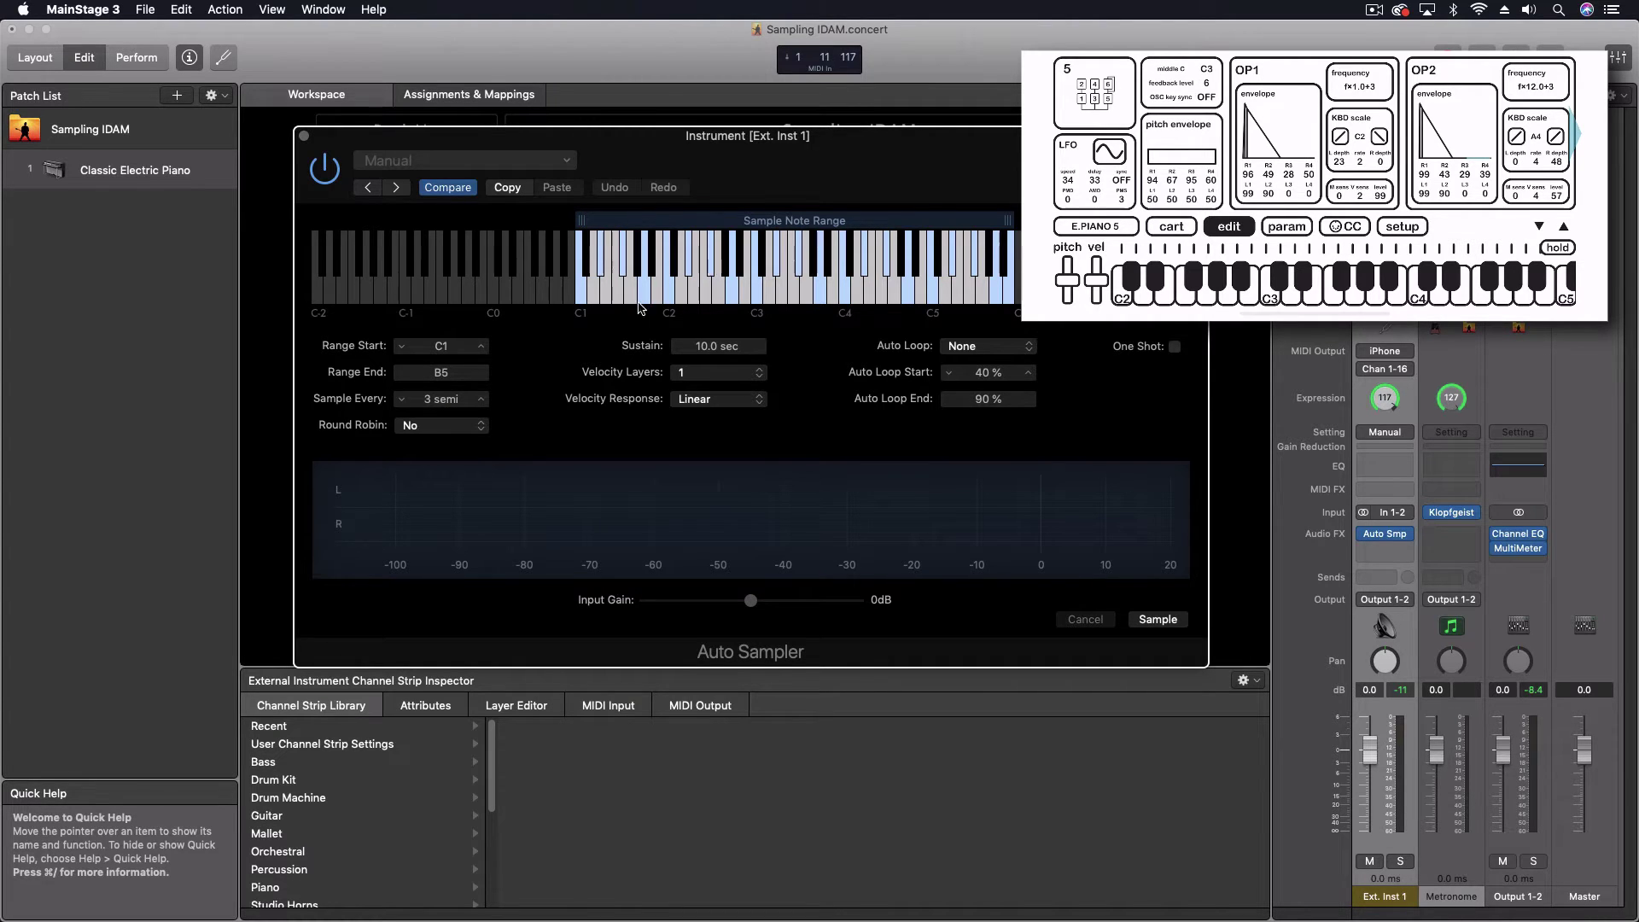
pyautogui.click(453, 426)
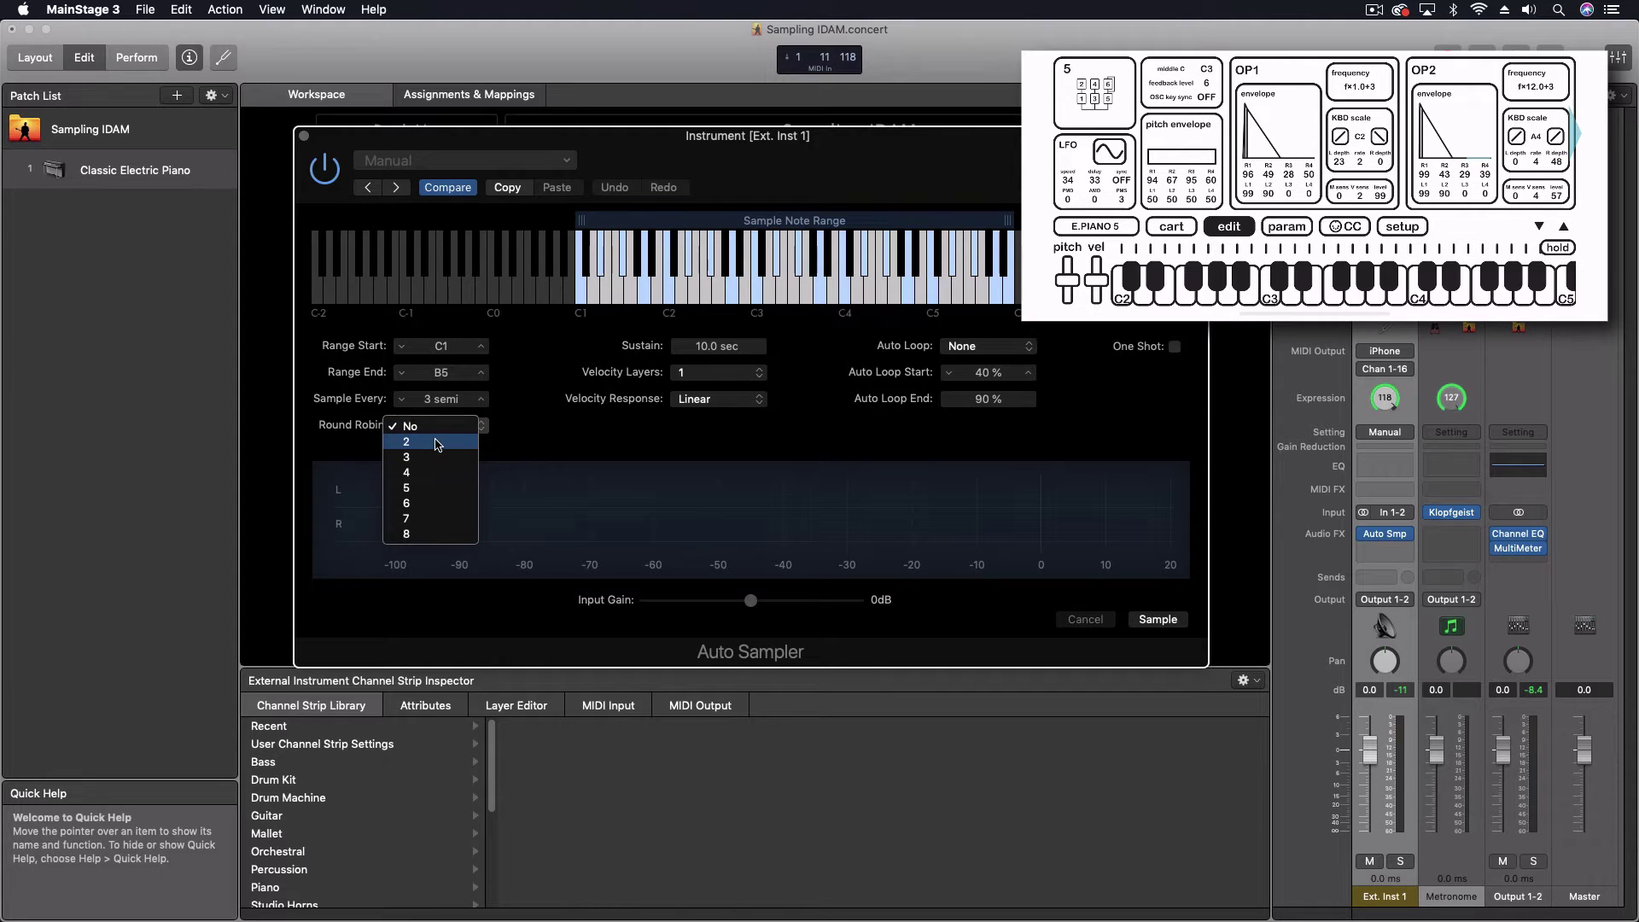
pyautogui.click(436, 445)
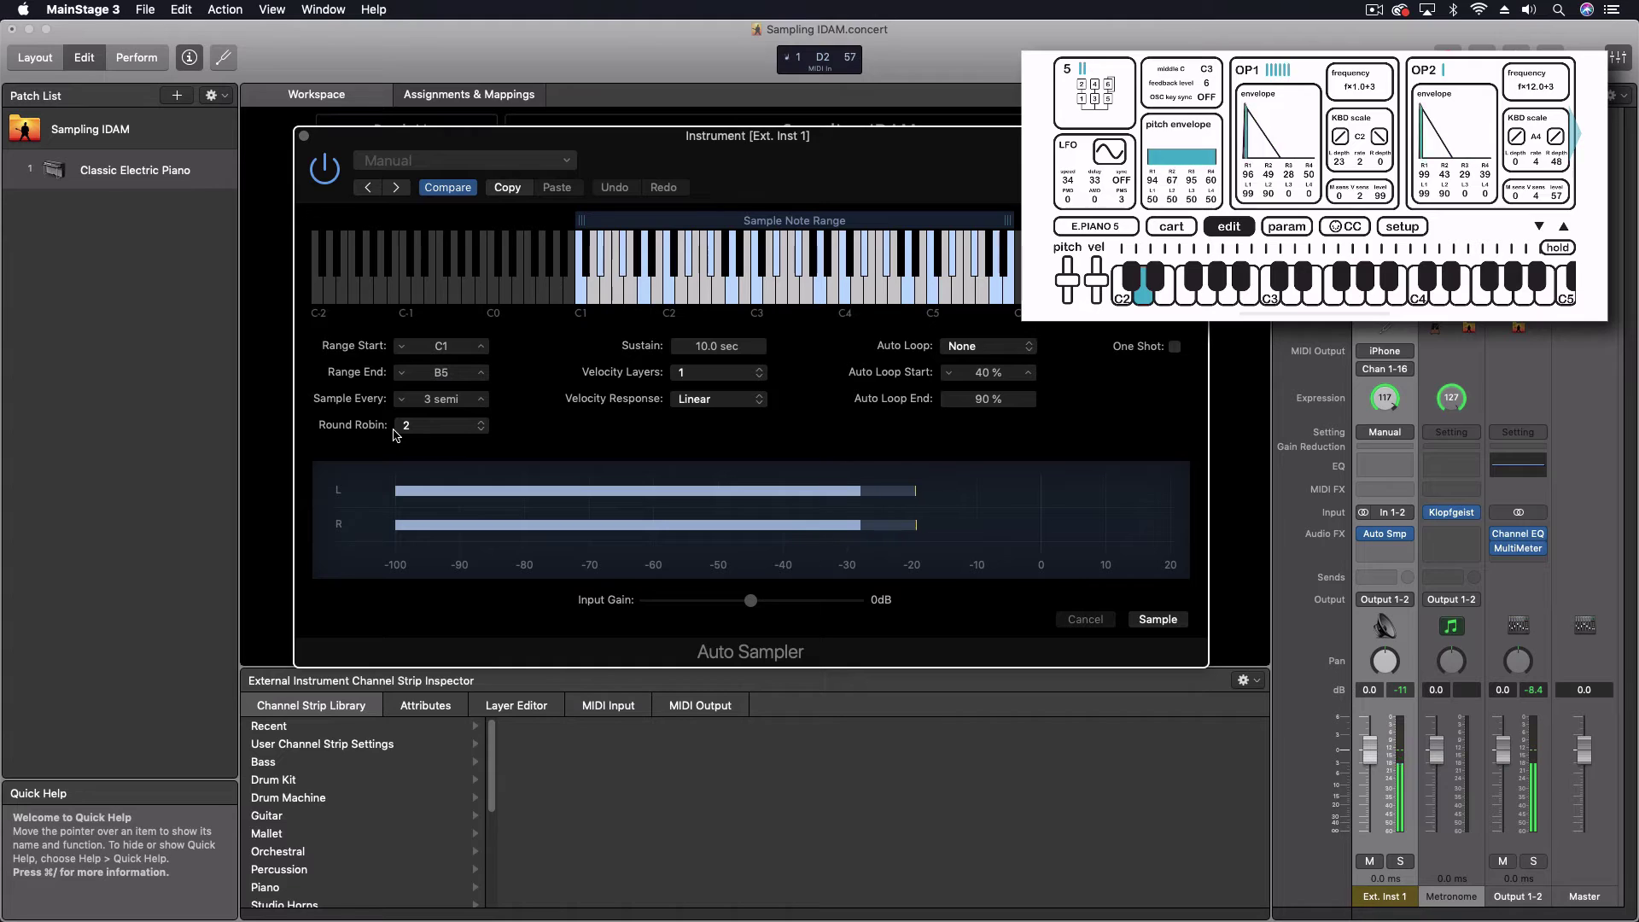
pyautogui.click(445, 433)
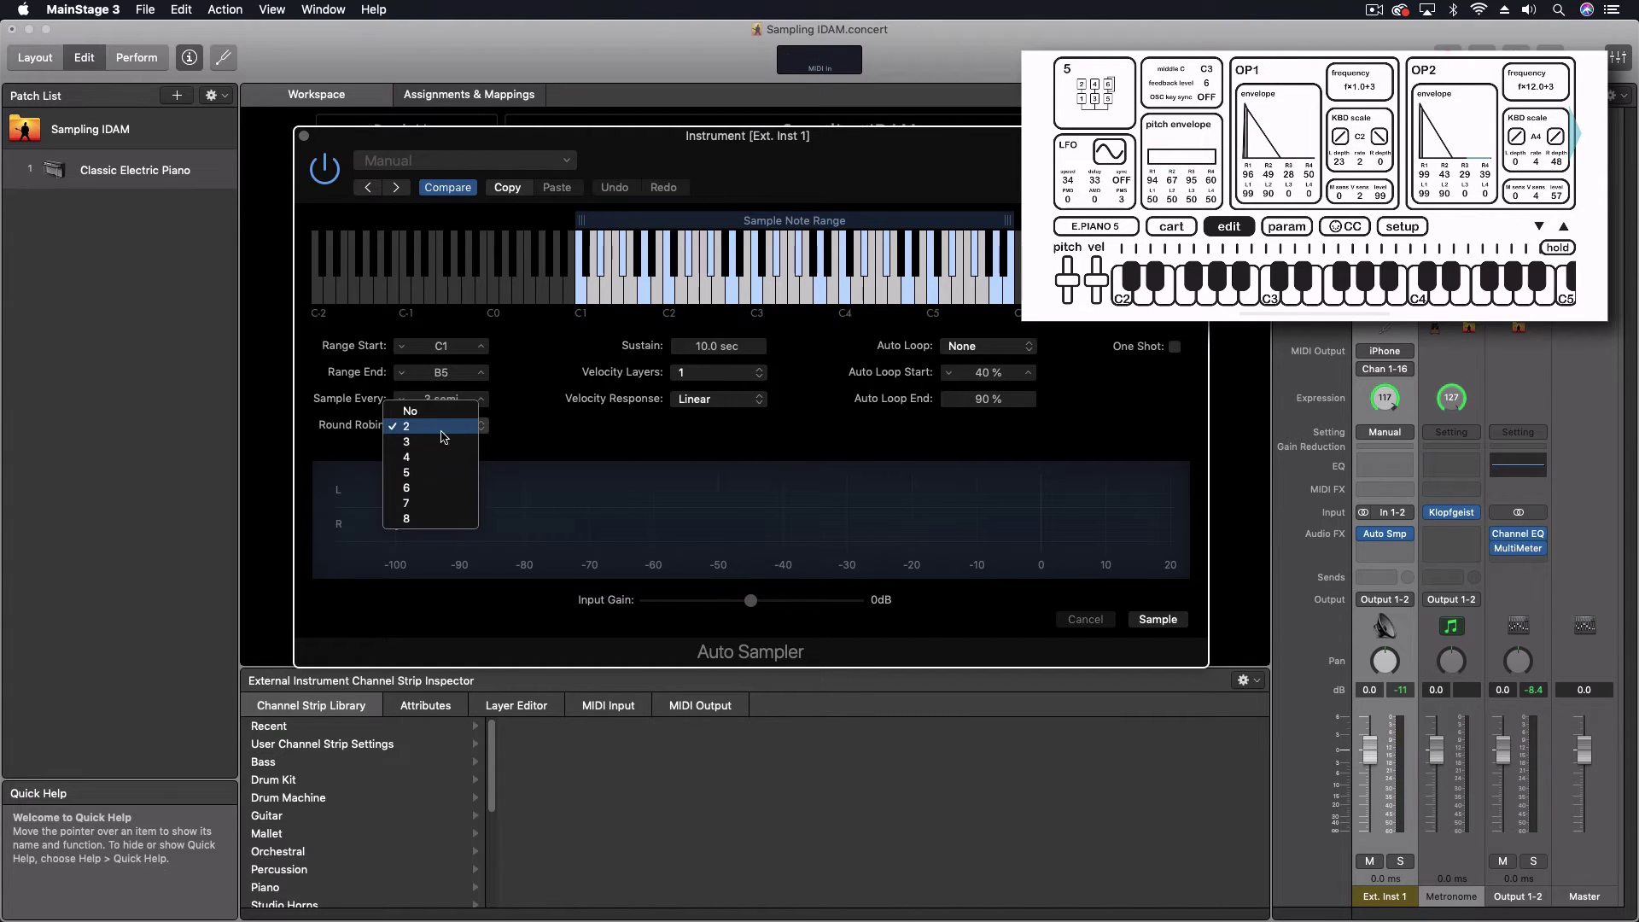
pyautogui.click(426, 409)
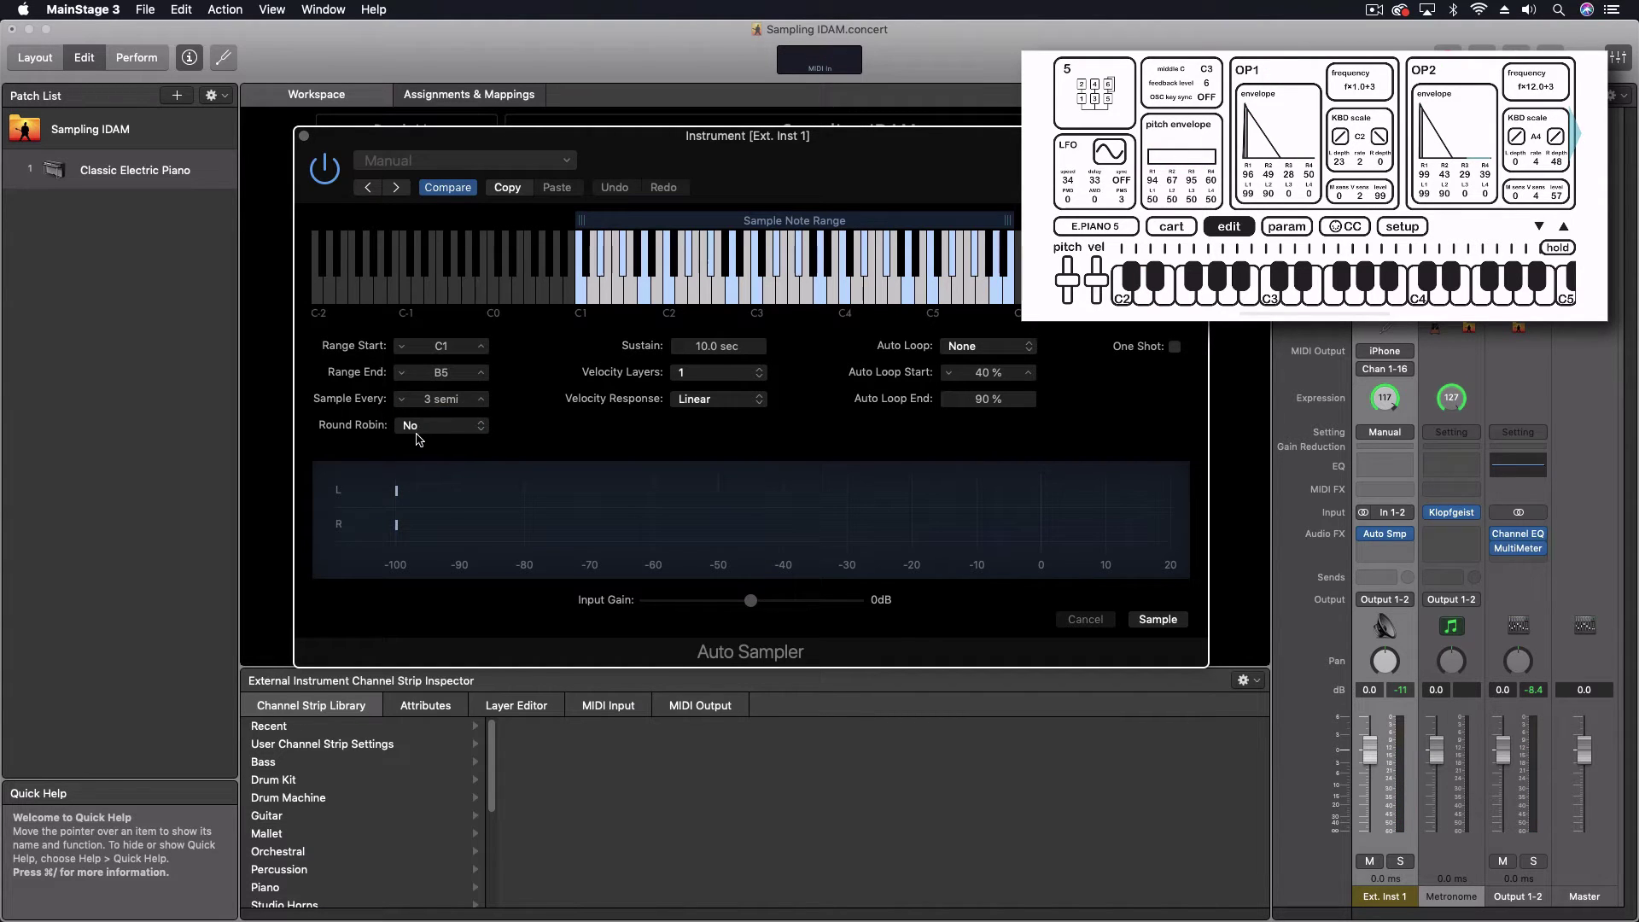
# - Set Sustain to 4.9 seconds and 5 velocity layers with a Linear response
pyautogui.moveTo(695, 369)
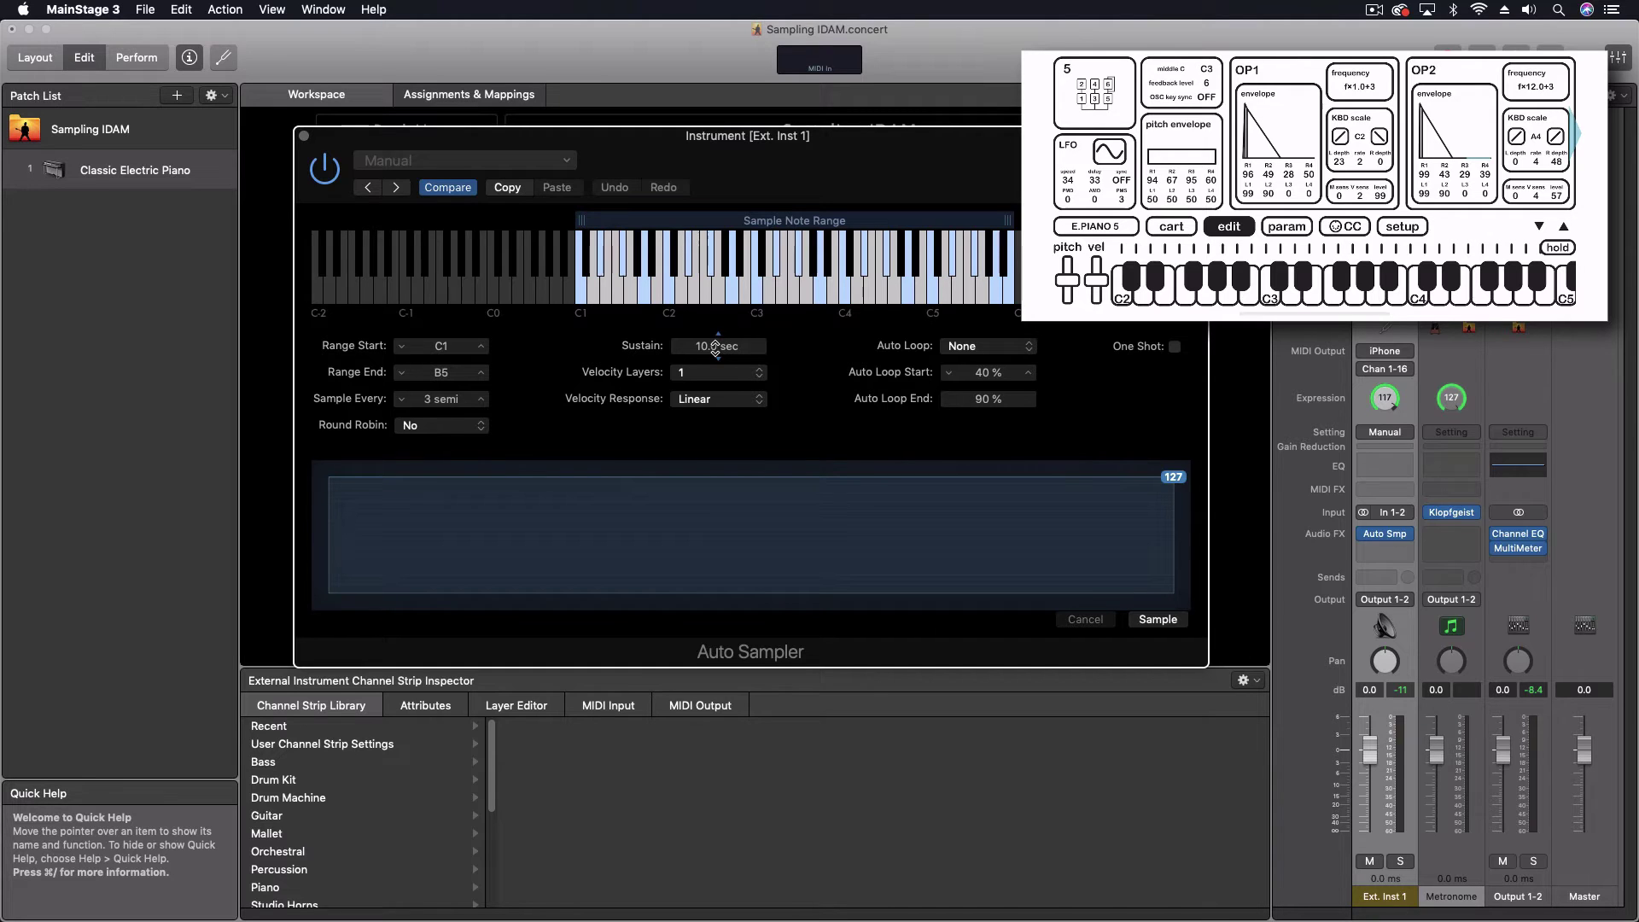
pyautogui.moveTo(715, 347); pyautogui.dragTo(702, 355)
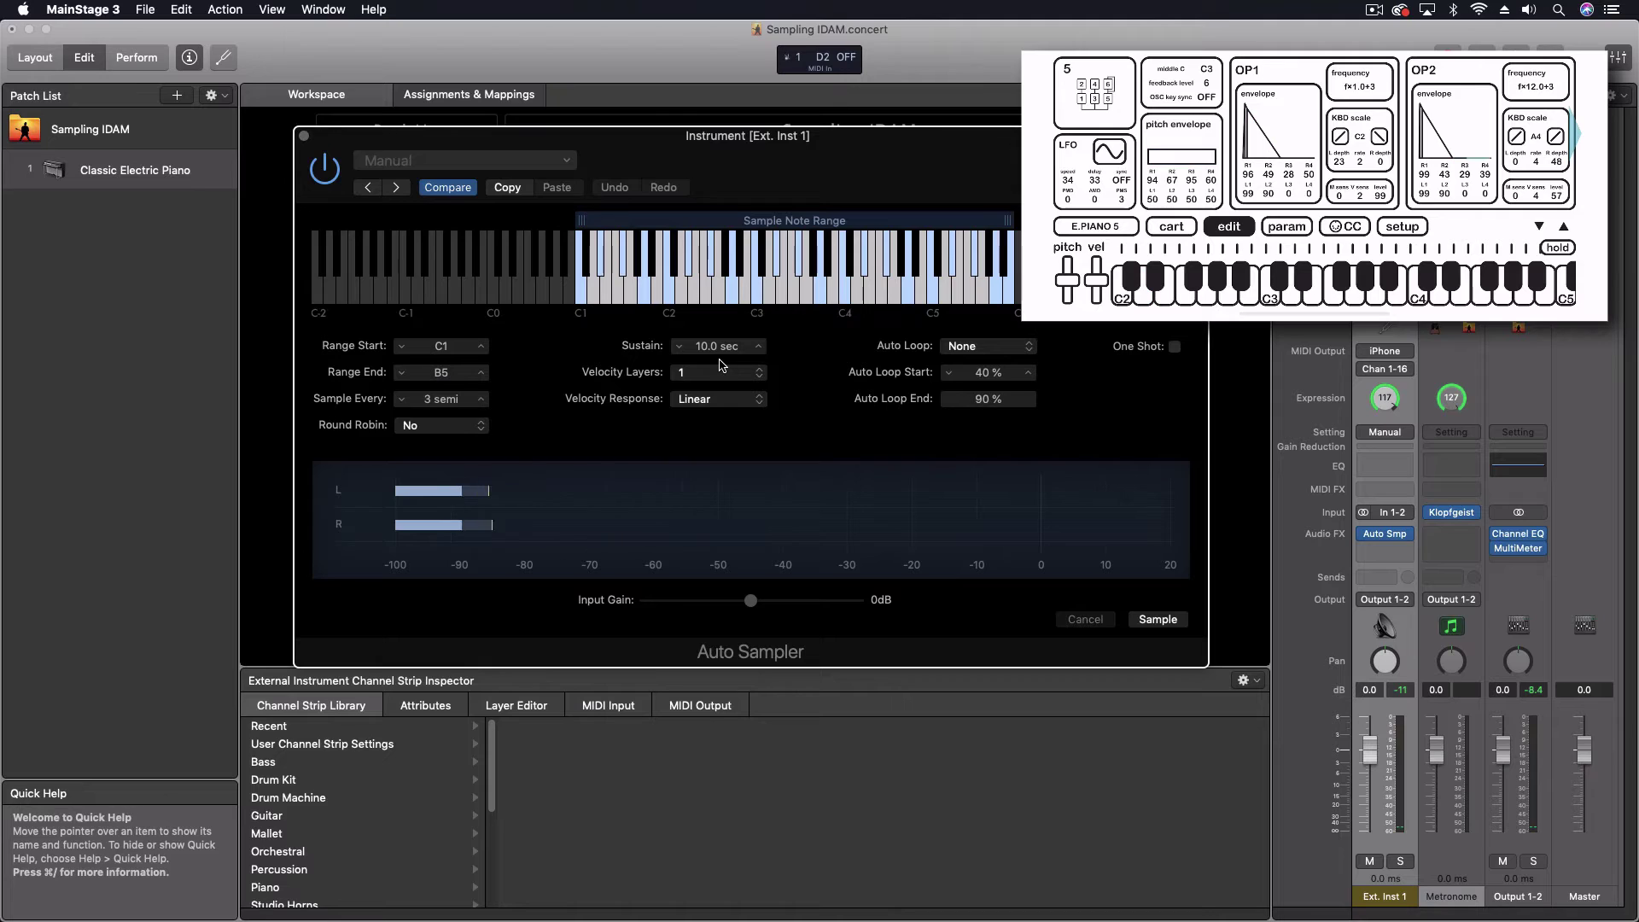
pyautogui.moveTo(703, 347); pyautogui.dragTo(703, 359)
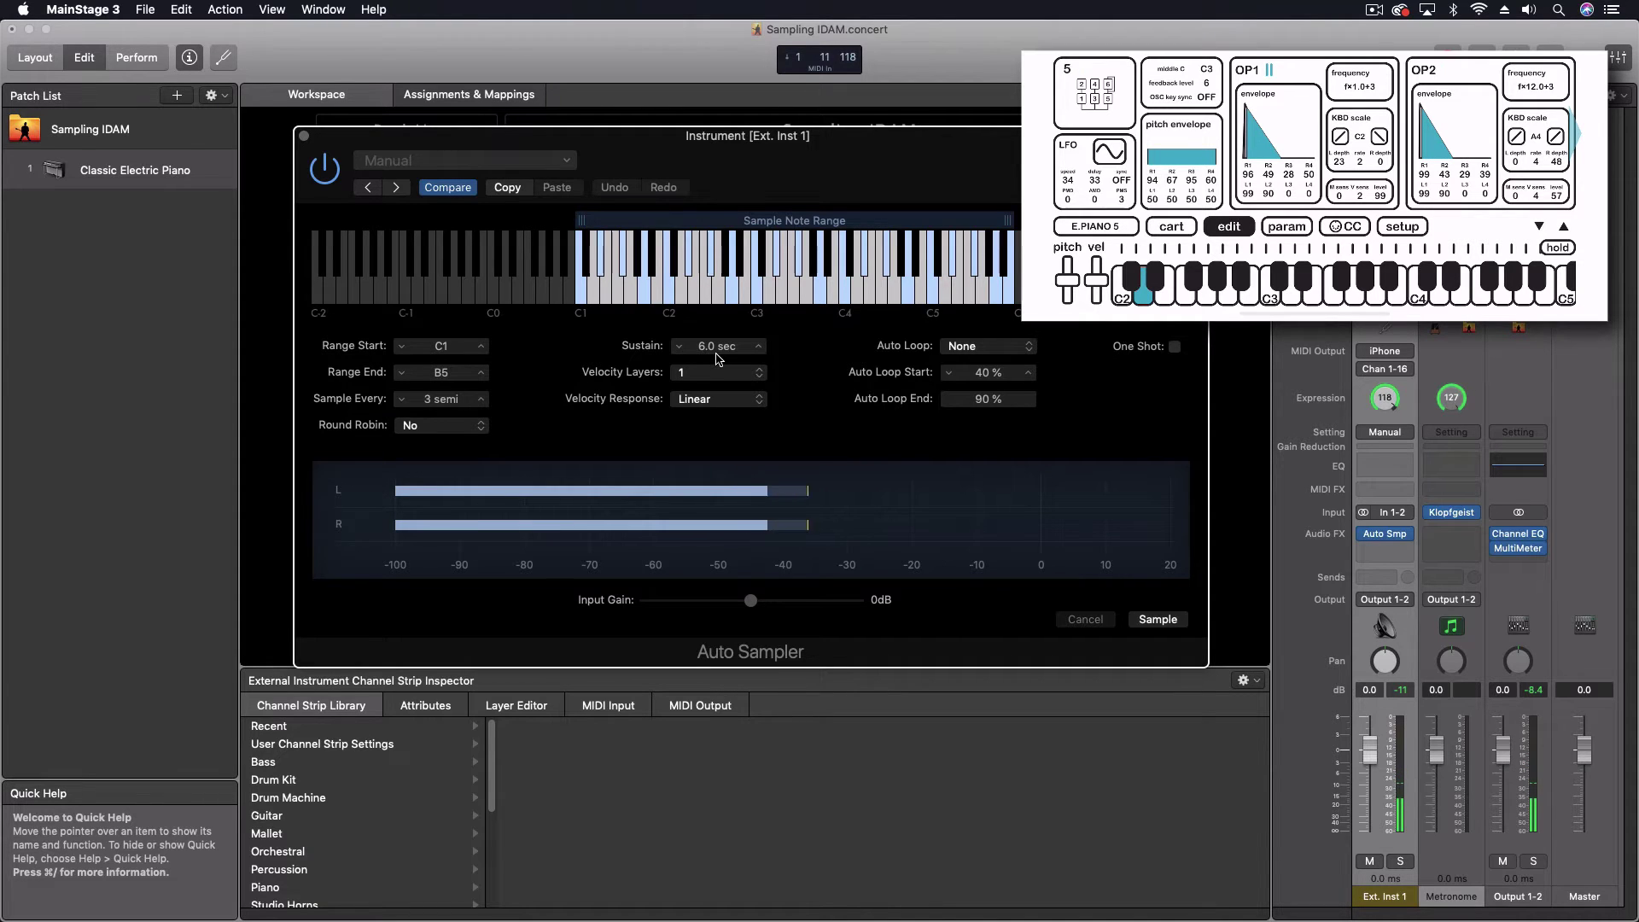
pyautogui.moveTo(717, 357); pyautogui.dragTo(717, 367)
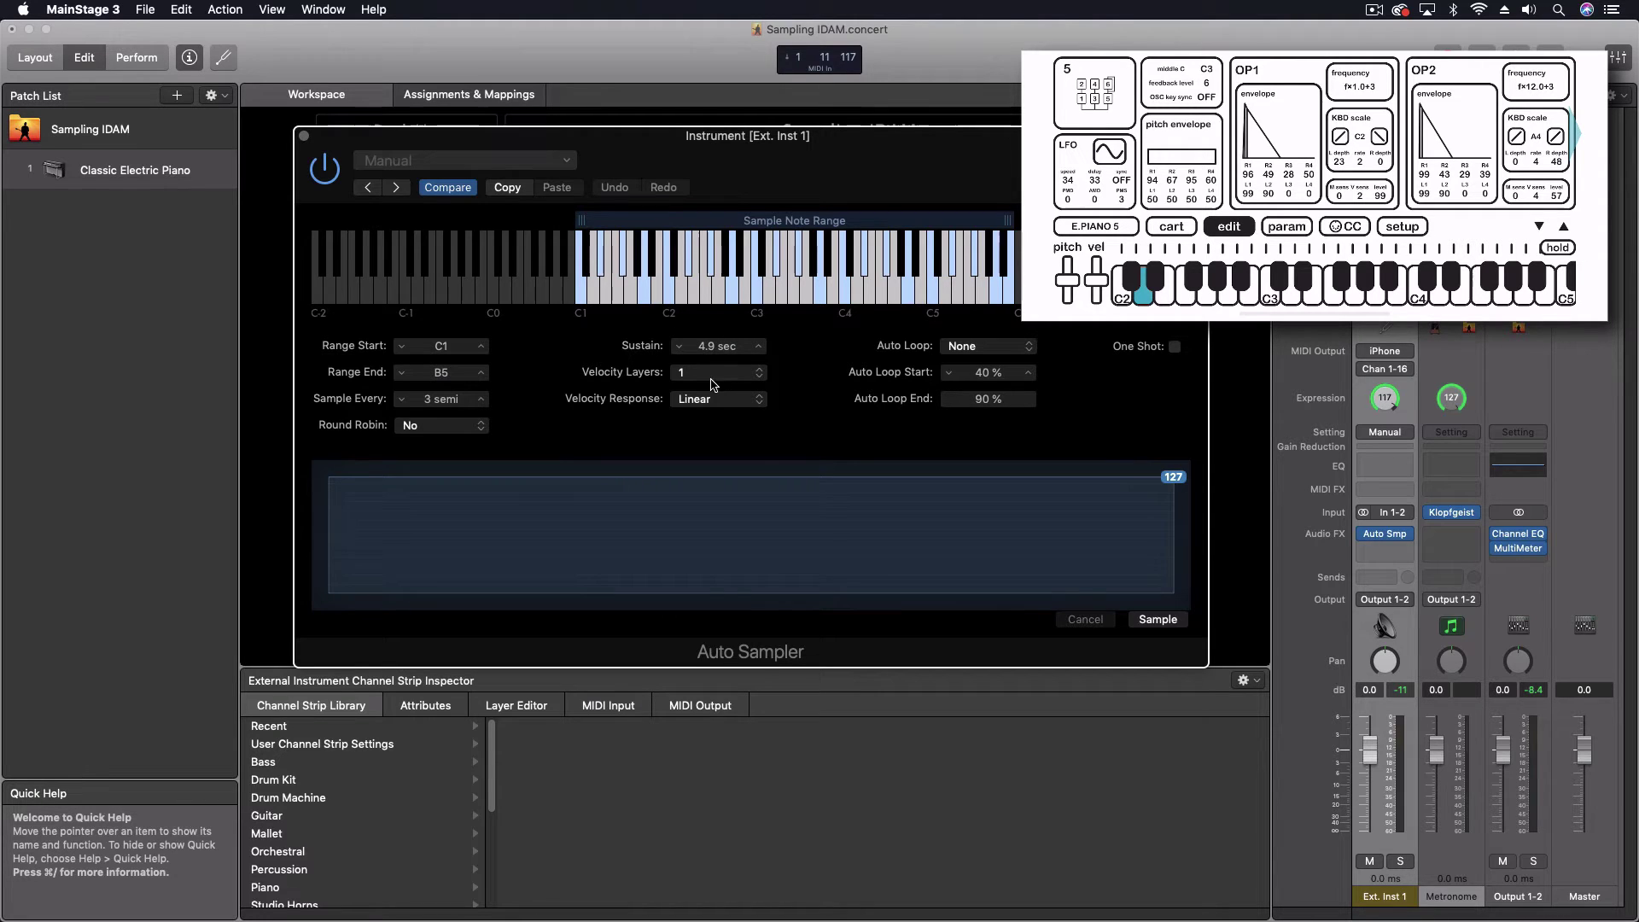
pyautogui.click(698, 378)
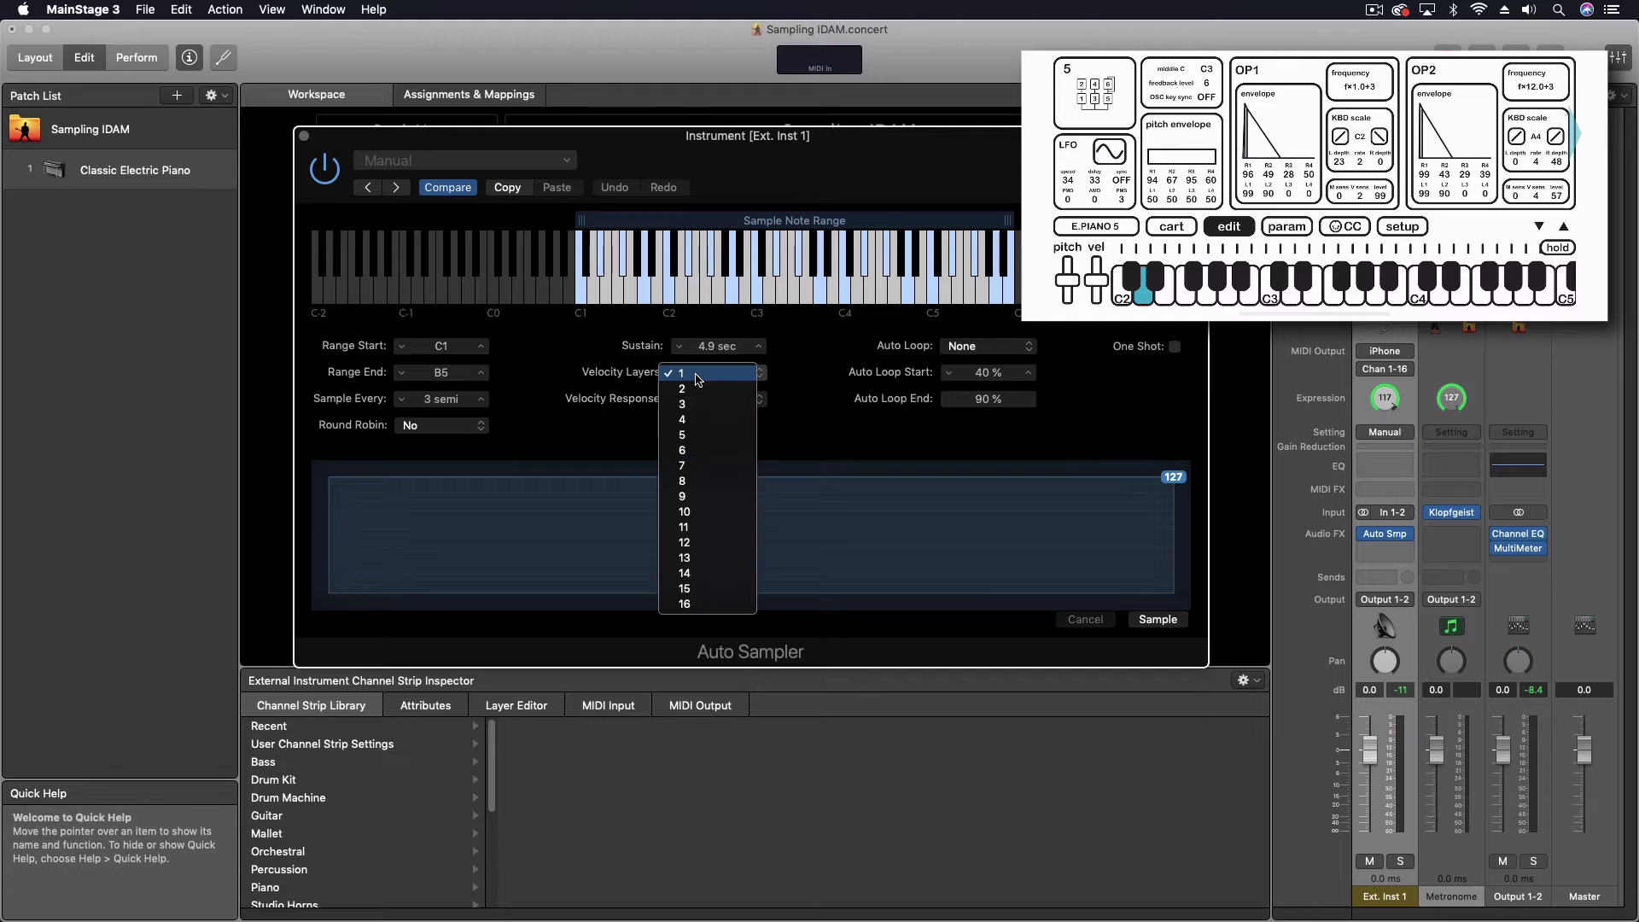
pyautogui.click(687, 436)
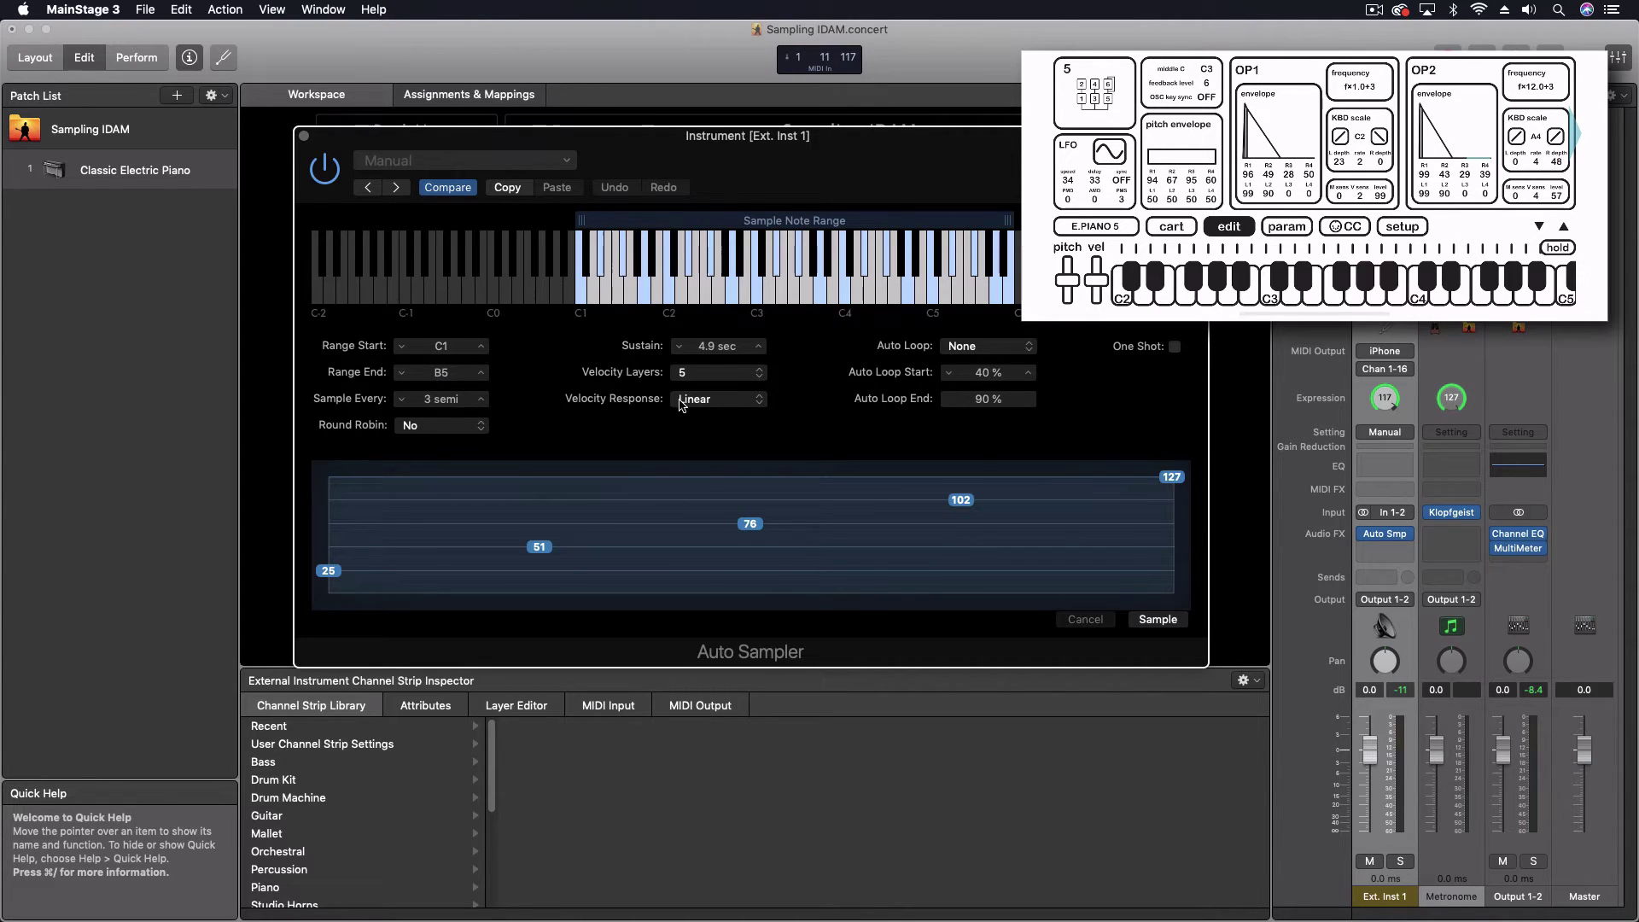
pyautogui.click(713, 401)
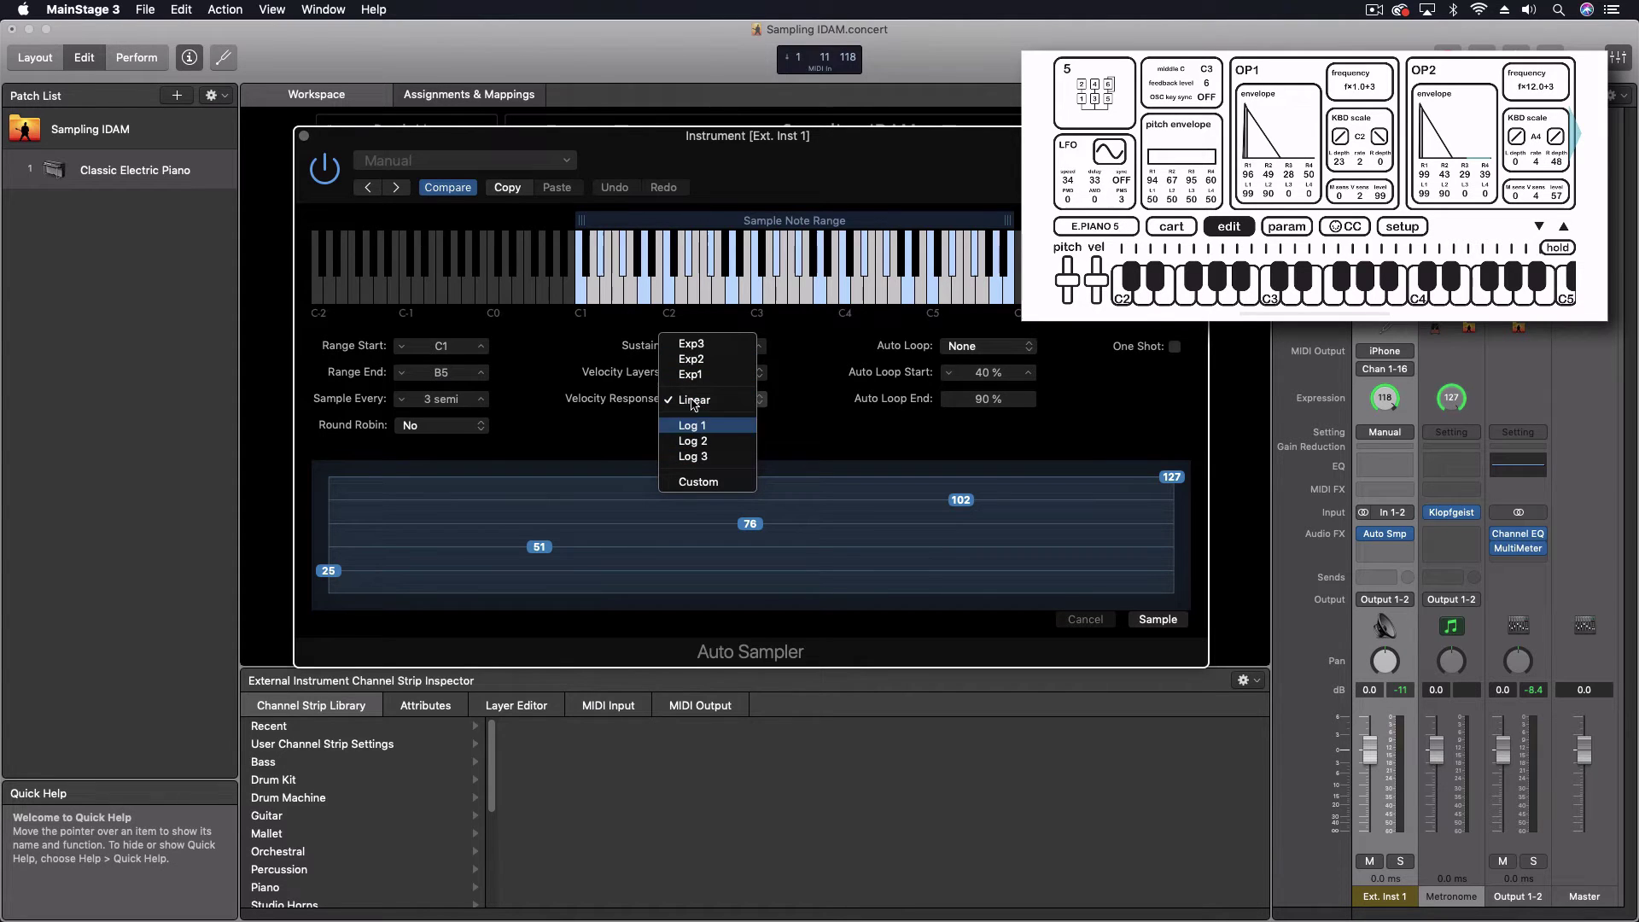
pyautogui.click(960, 418)
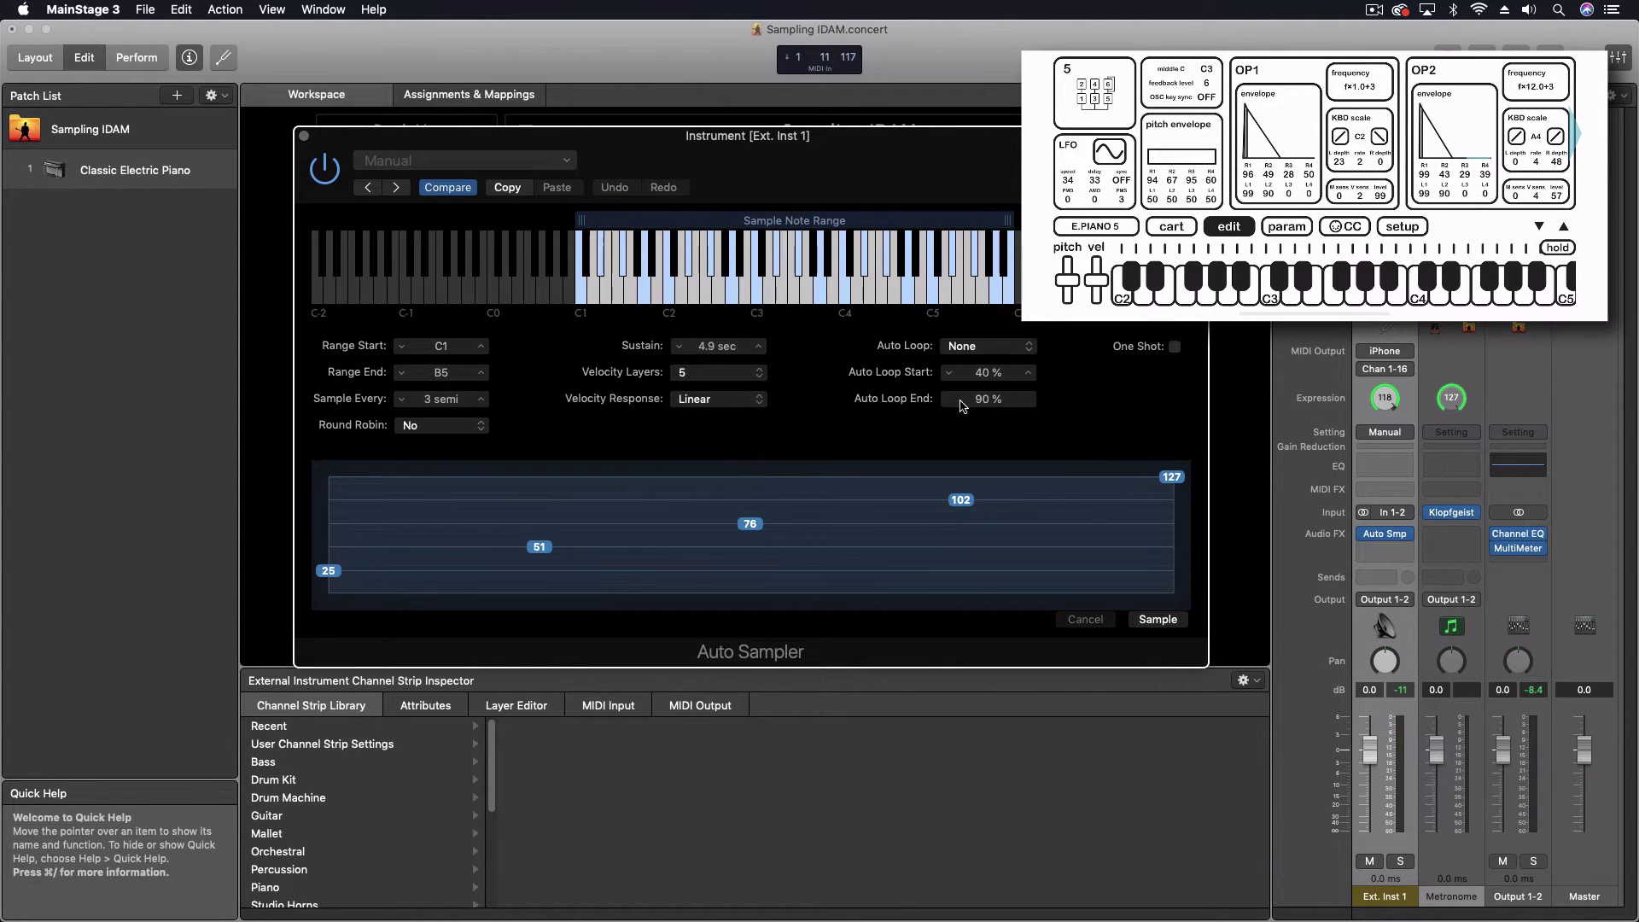
# - Set Auto Loop to Search with XFade, keep 40%/90% loop points, and start sampling
pyautogui.click(979, 351)
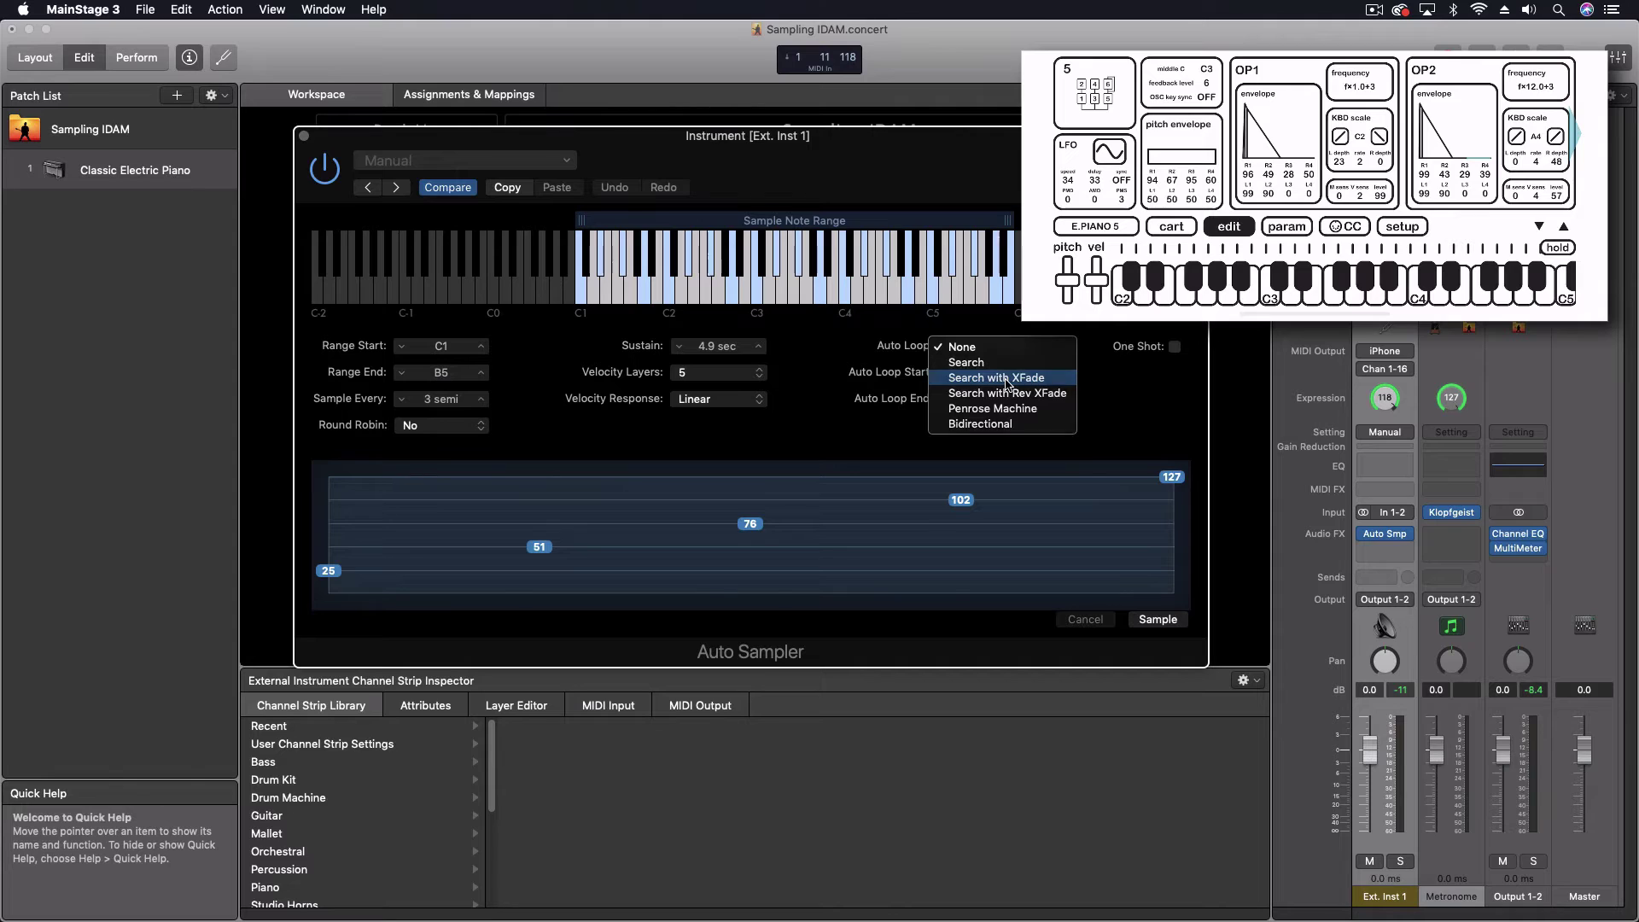
pyautogui.click(996, 379)
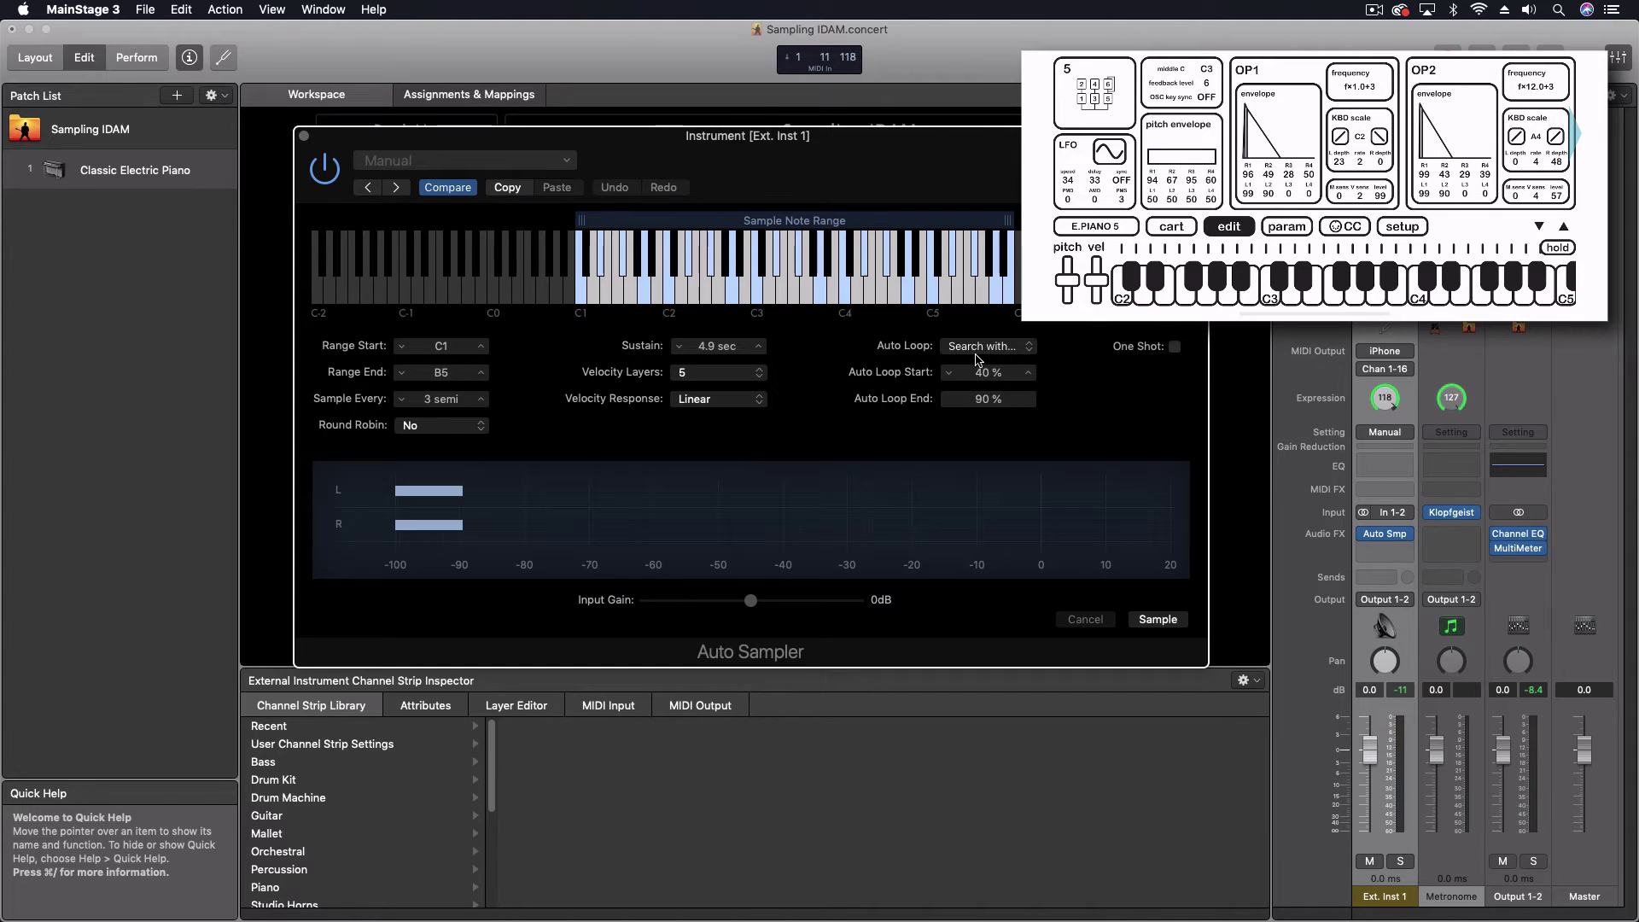
pyautogui.click(980, 348)
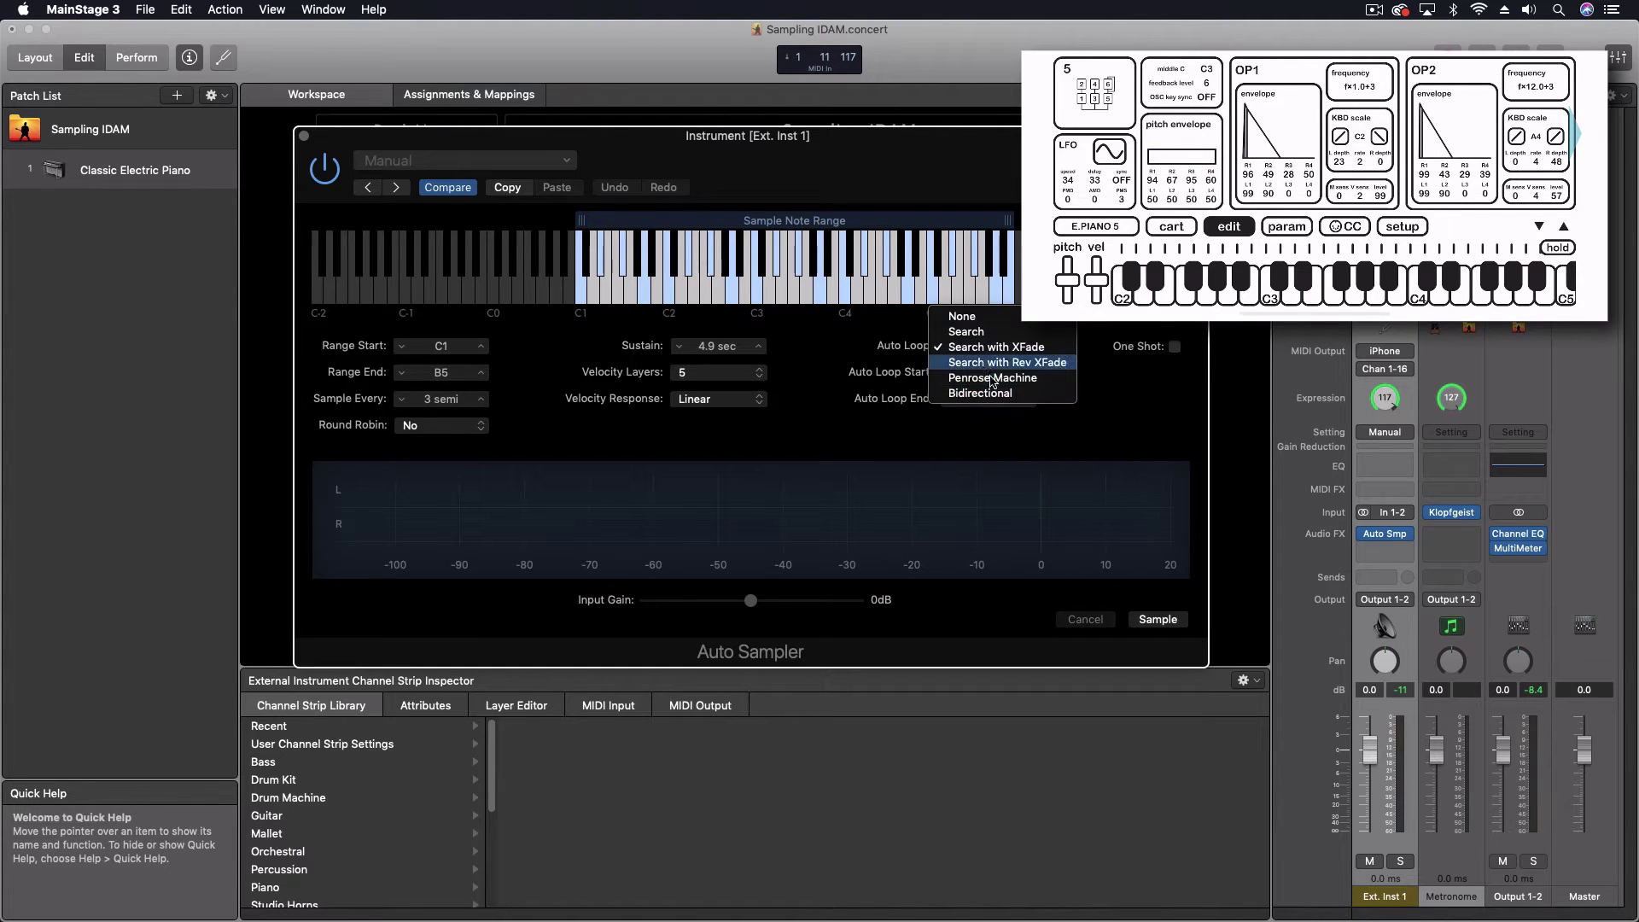
pyautogui.click(859, 381)
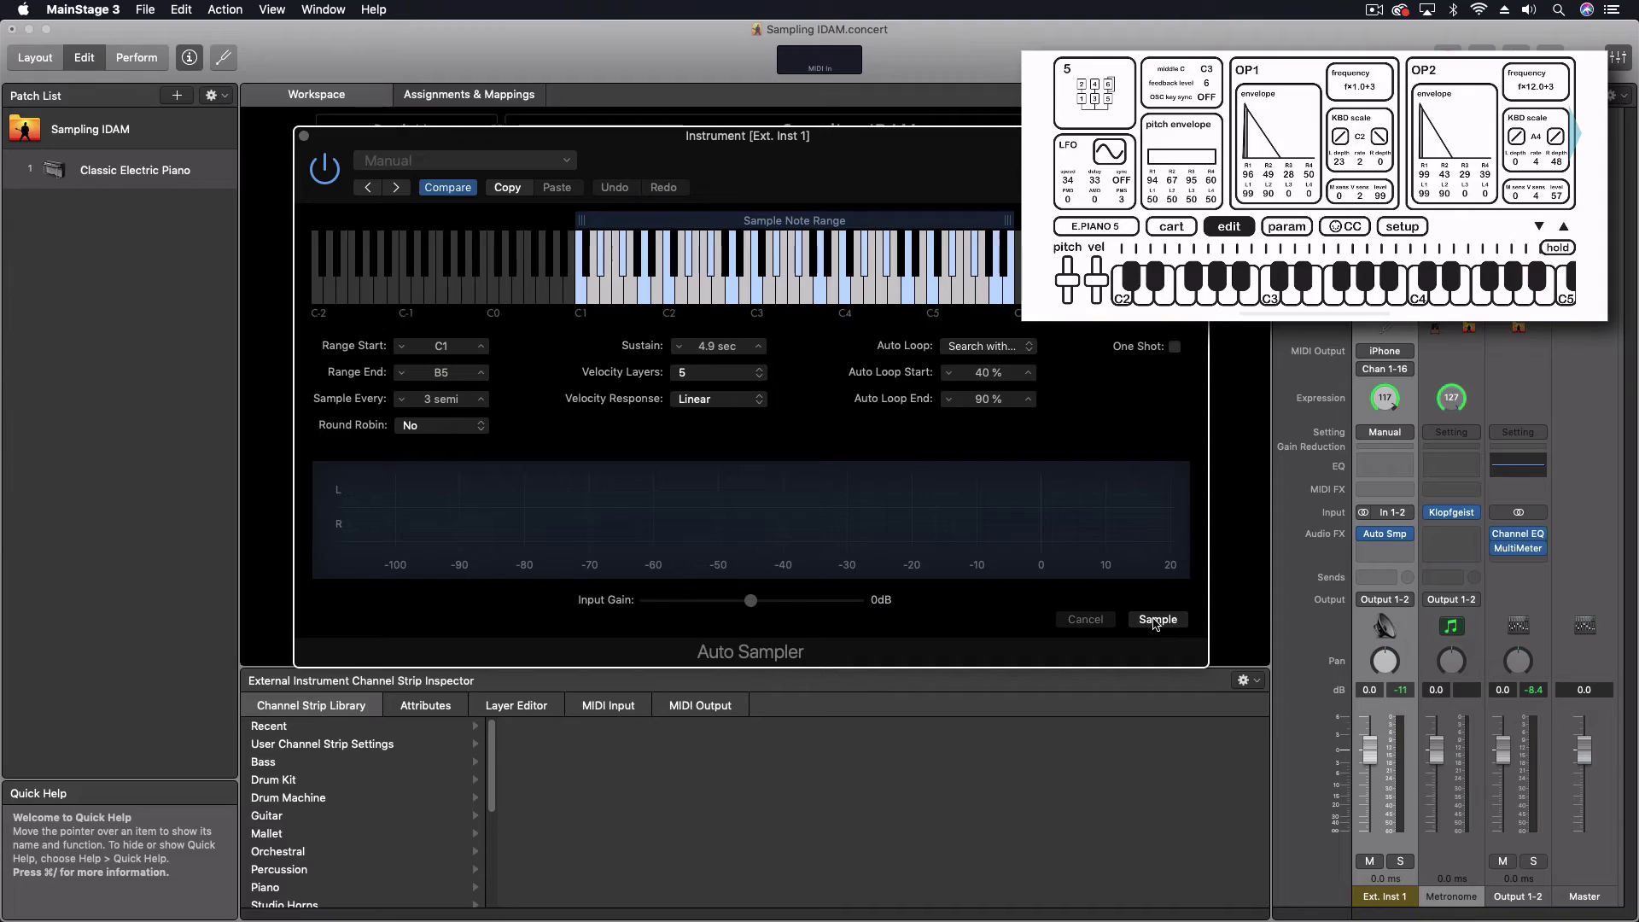
pyautogui.click(1157, 620)
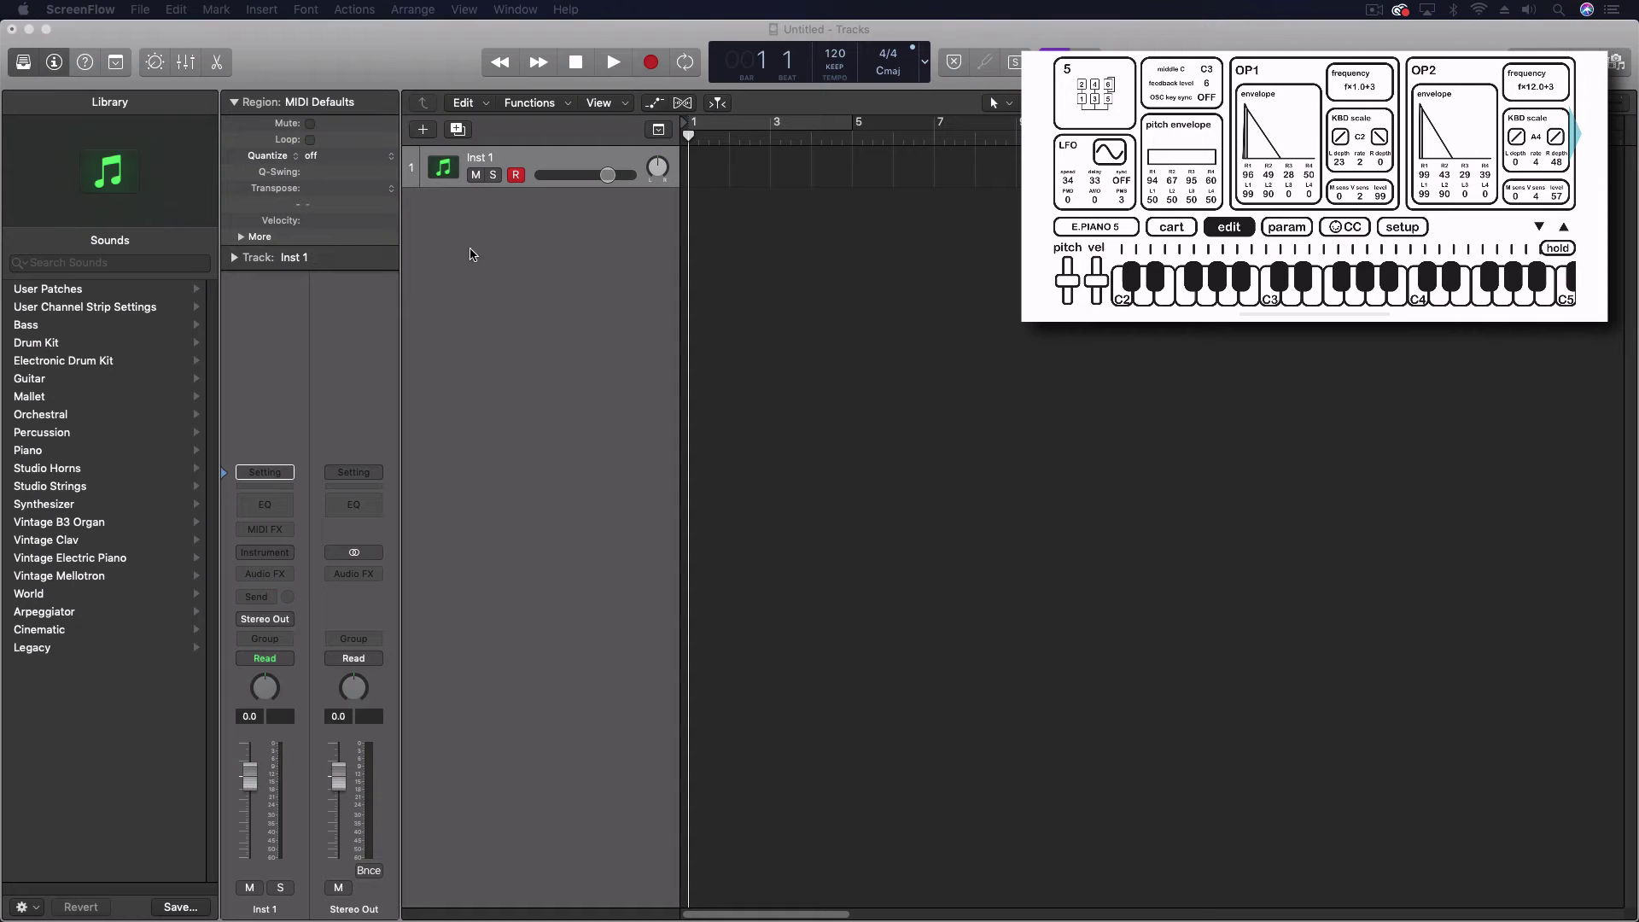
# - Load a stereo EXS24 sampler into the Logic track's Instrument slot
pyautogui.click(276, 558)
pyautogui.click(276, 558)
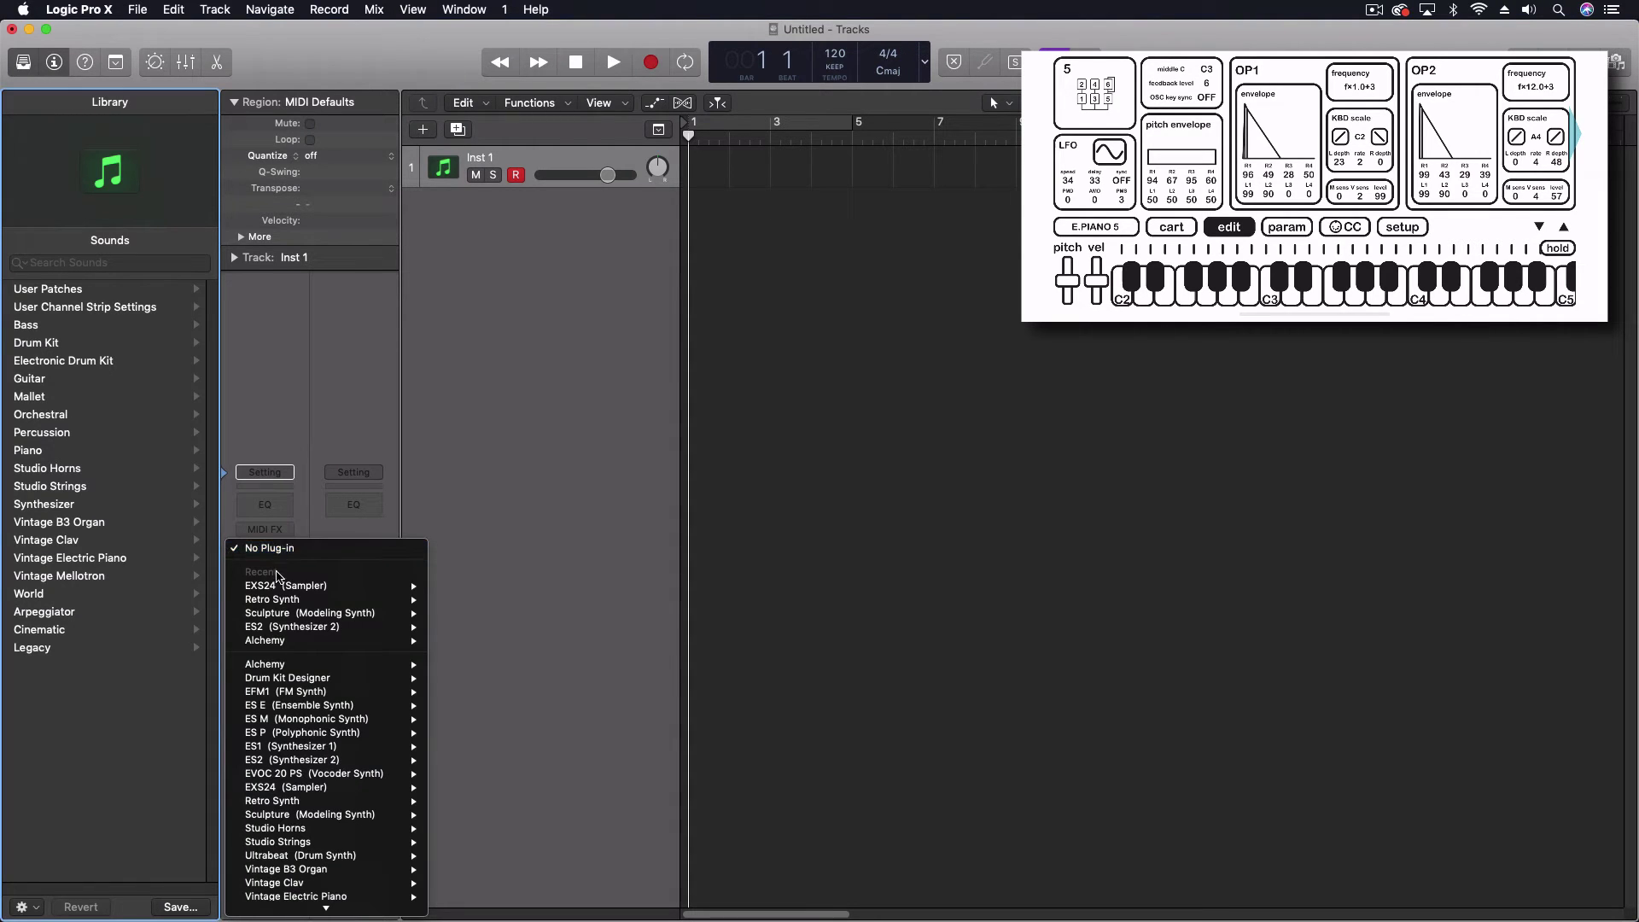
pyautogui.moveTo(277, 589)
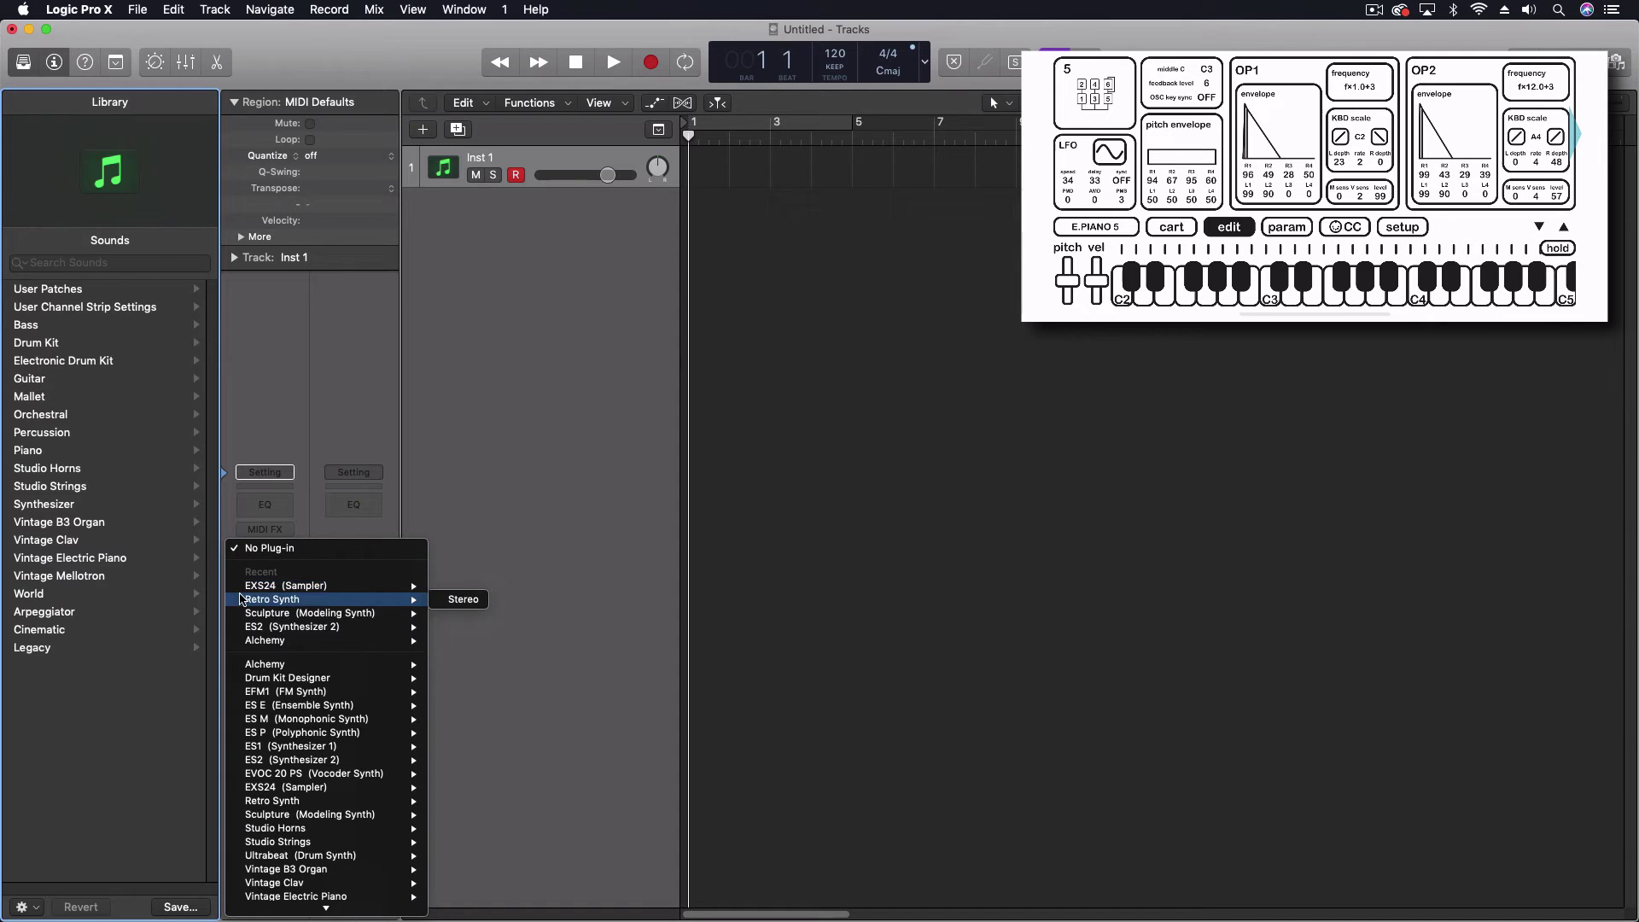
pyautogui.click(442, 605)
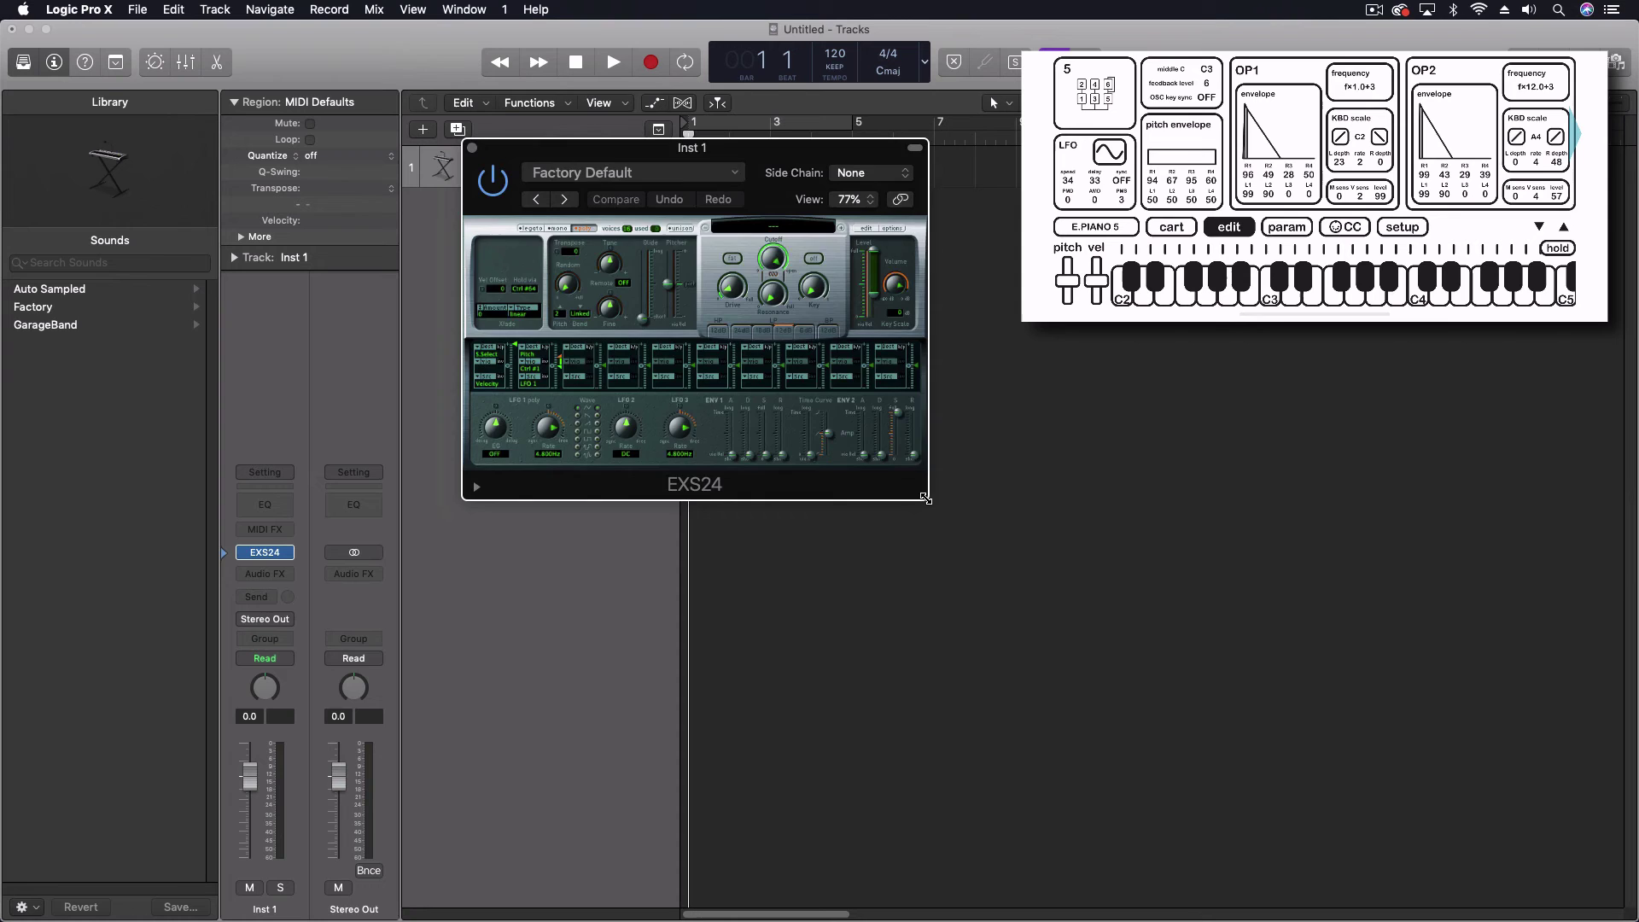
# - Enlarge the EXS24 window and load KQ Dixie from the Auto Sampled library
pyautogui.moveTo(926, 498); pyautogui.dragTo(1462, 800)
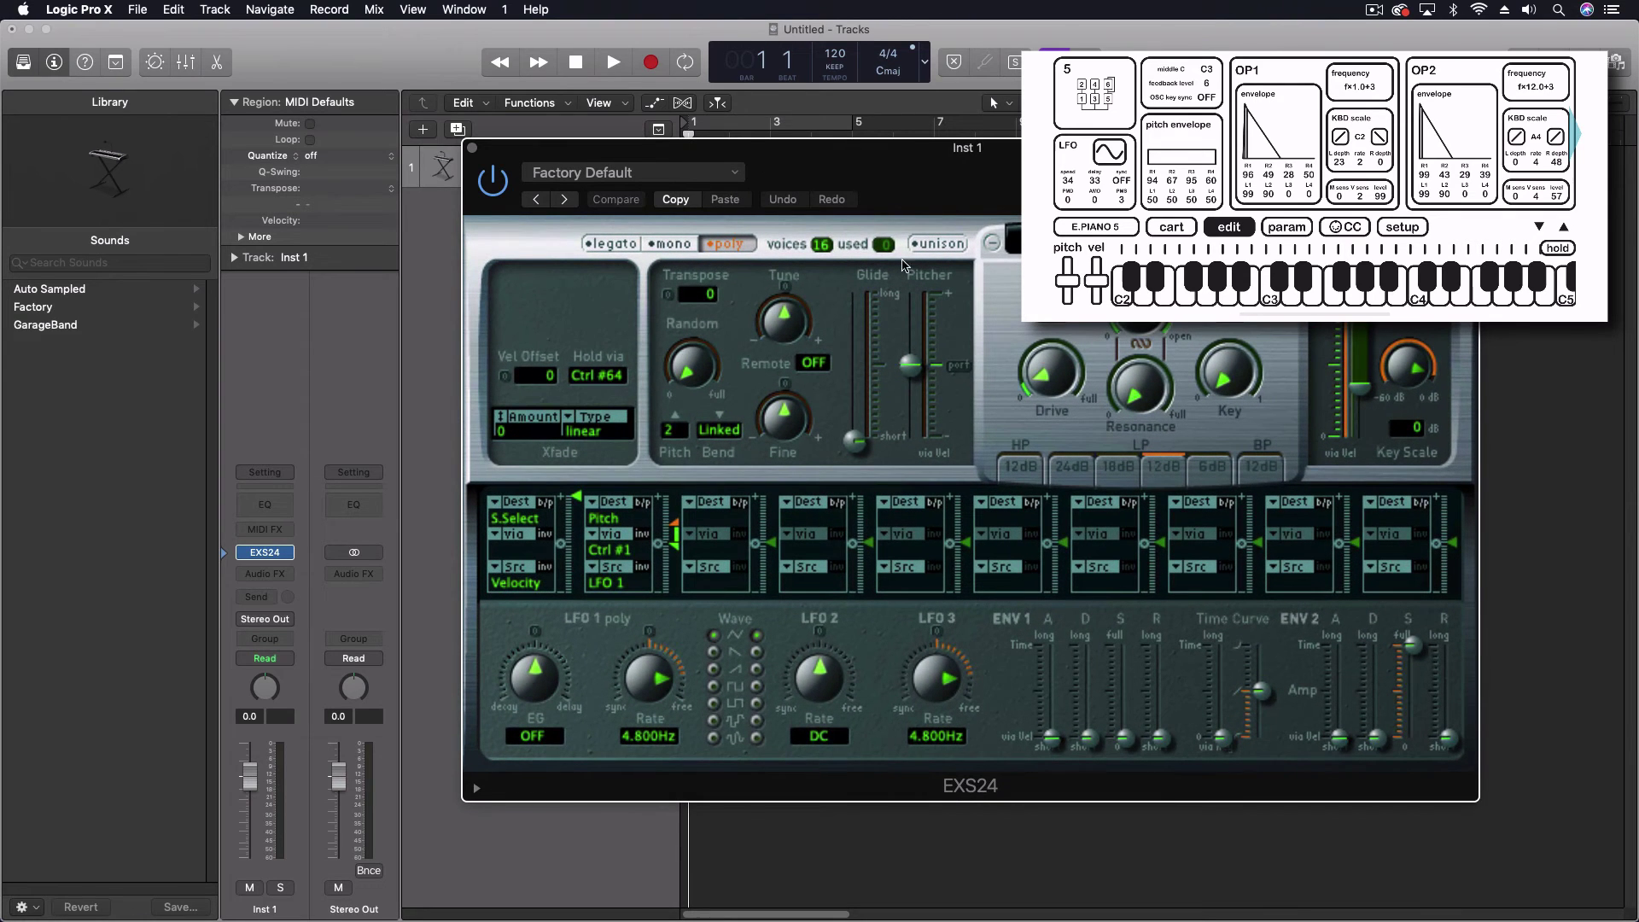
pyautogui.moveTo(888, 205); pyautogui.dragTo(1006, 280)
pyautogui.moveTo(622, 216); pyautogui.dragTo(633, 219)
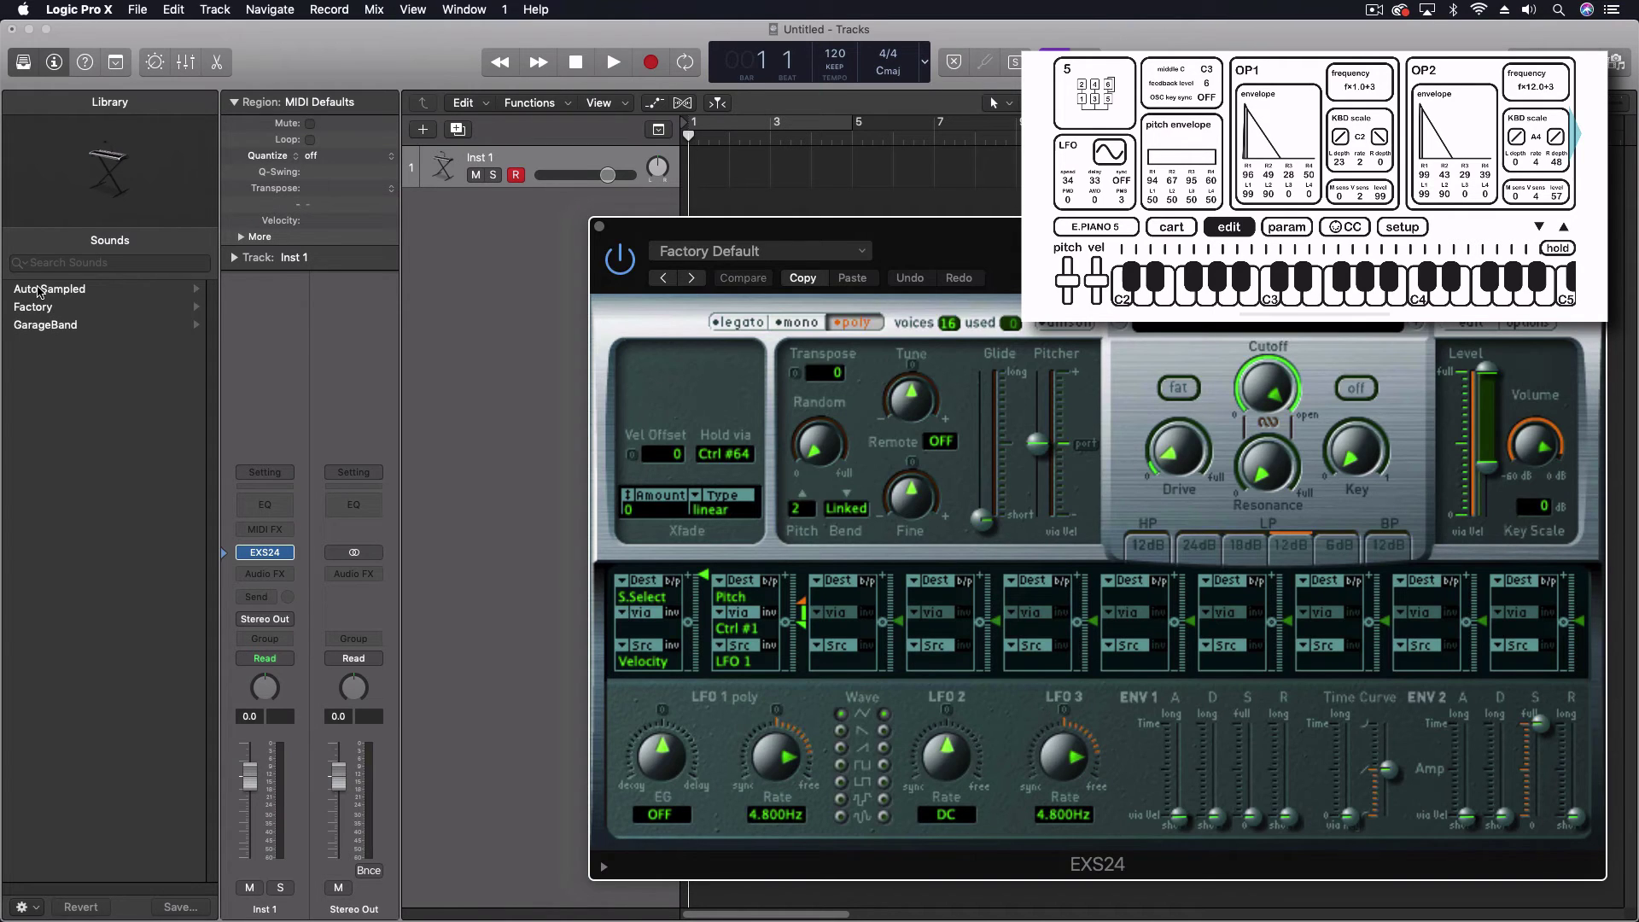
pyautogui.click(38, 291)
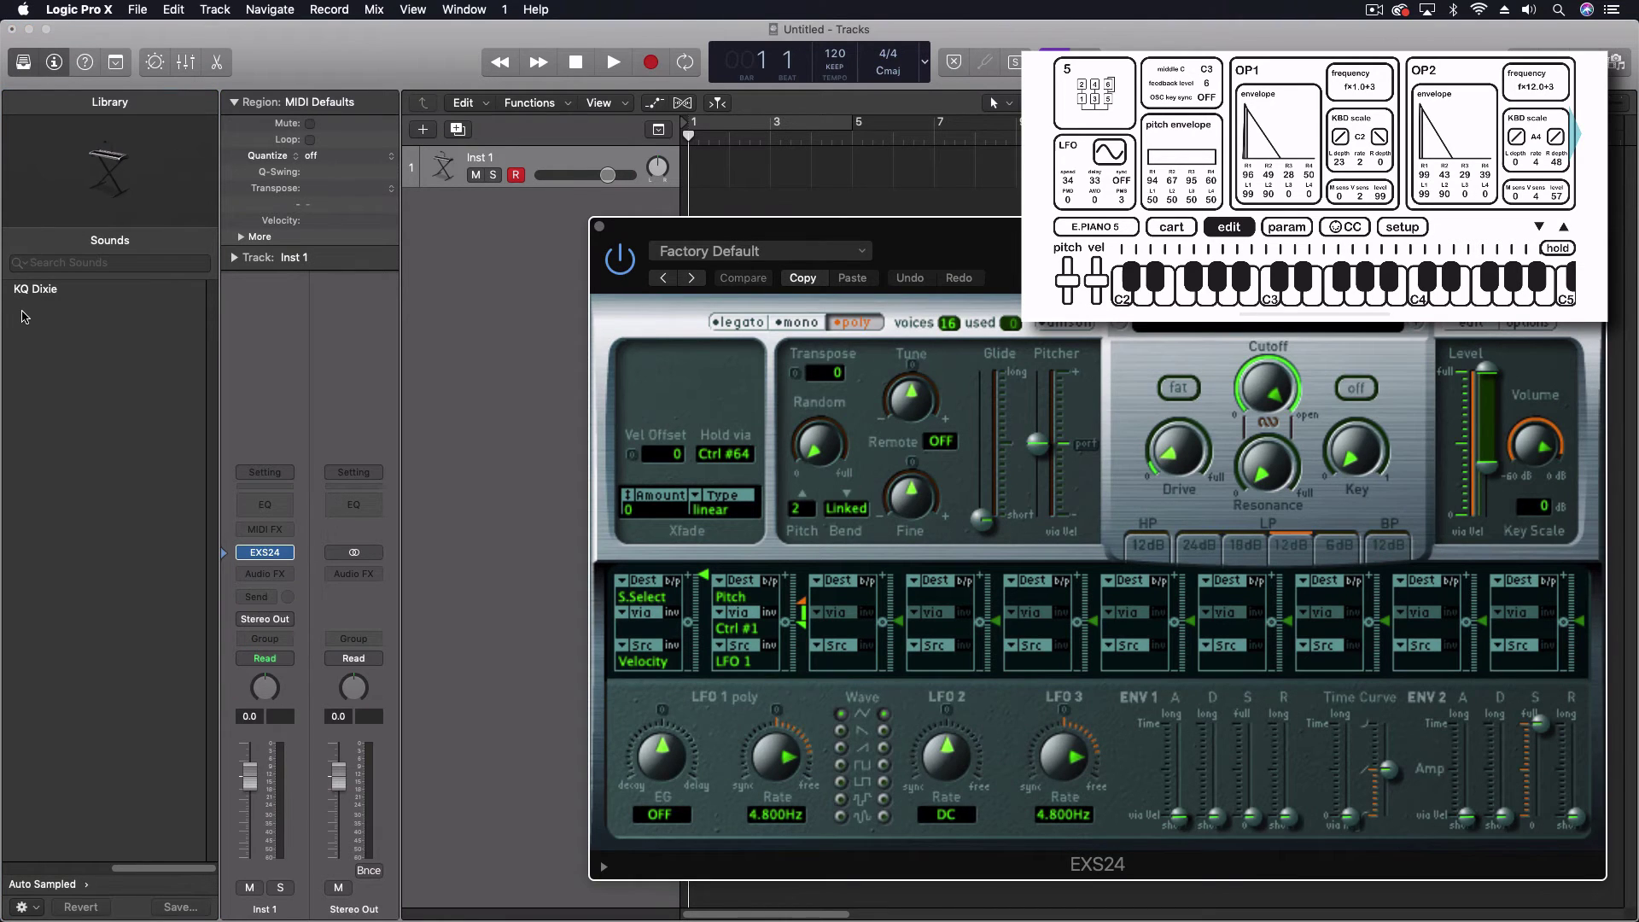
pyautogui.click(66, 292)
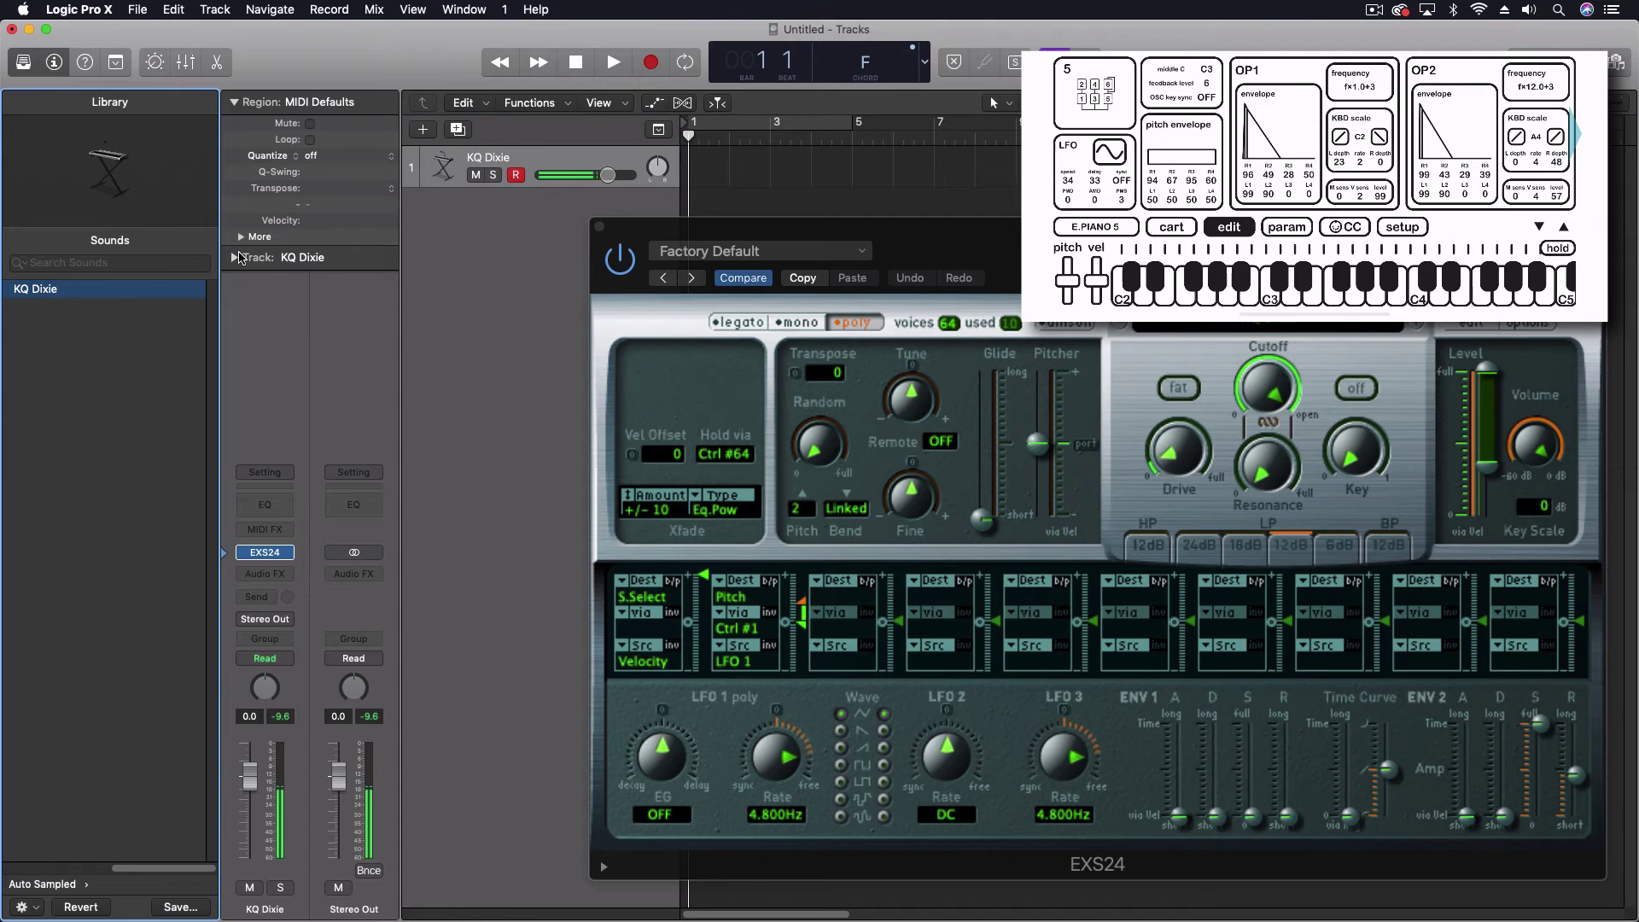
pyautogui.press('super+shift+2')
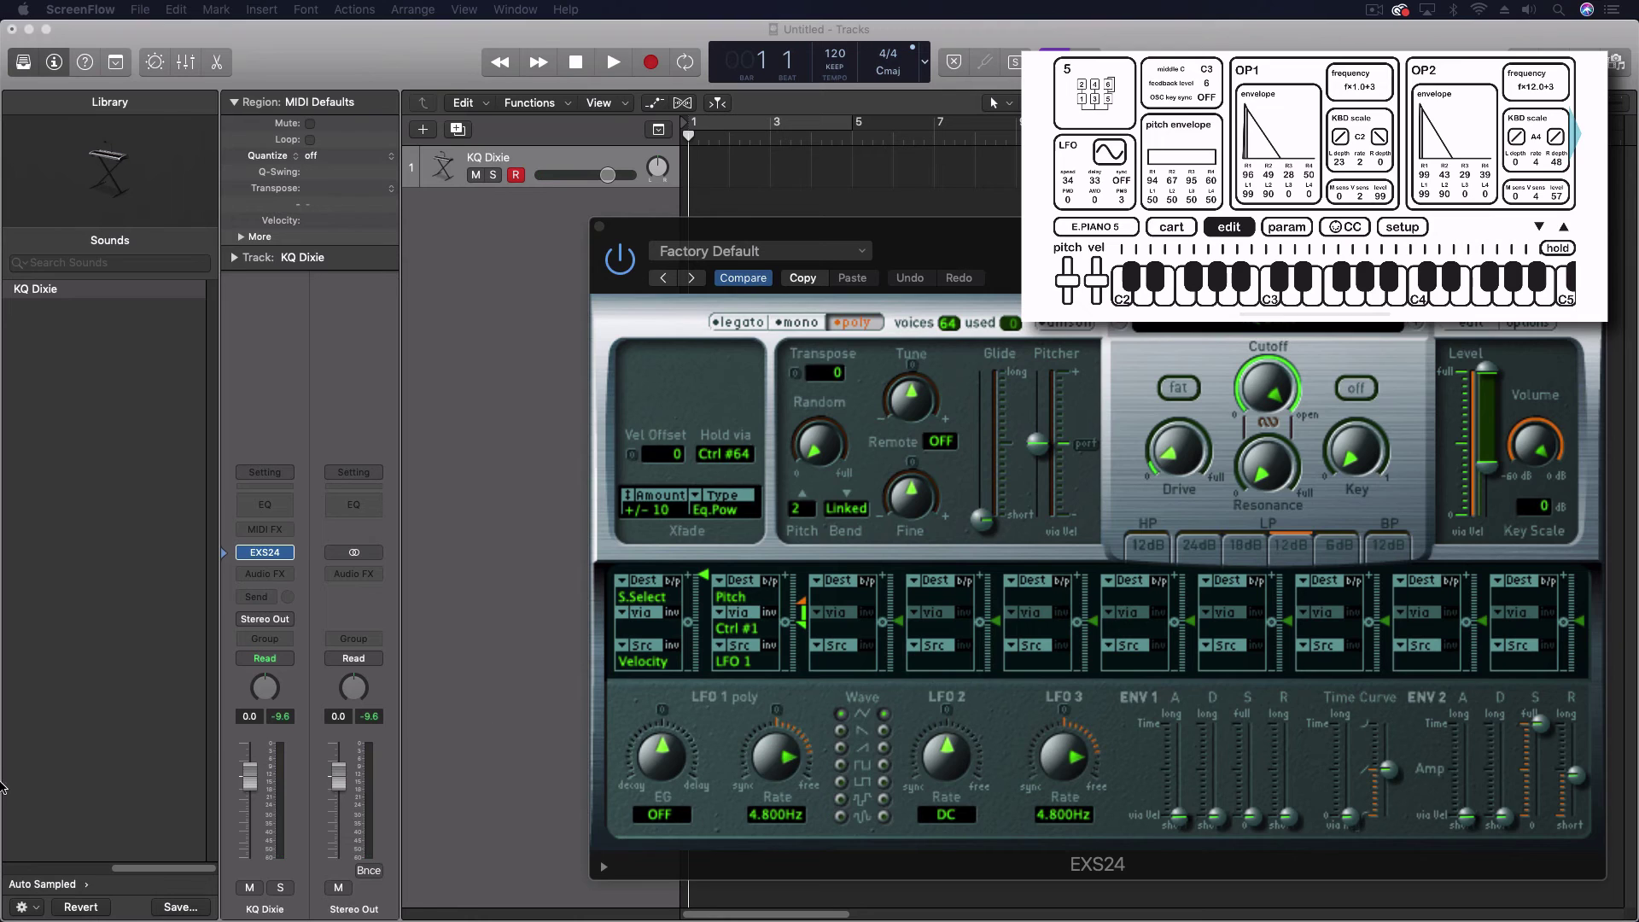
# - Replace EXS24 with stereo Alchemy and choose Import Audio from source A's menu
pyautogui.click(284, 556)
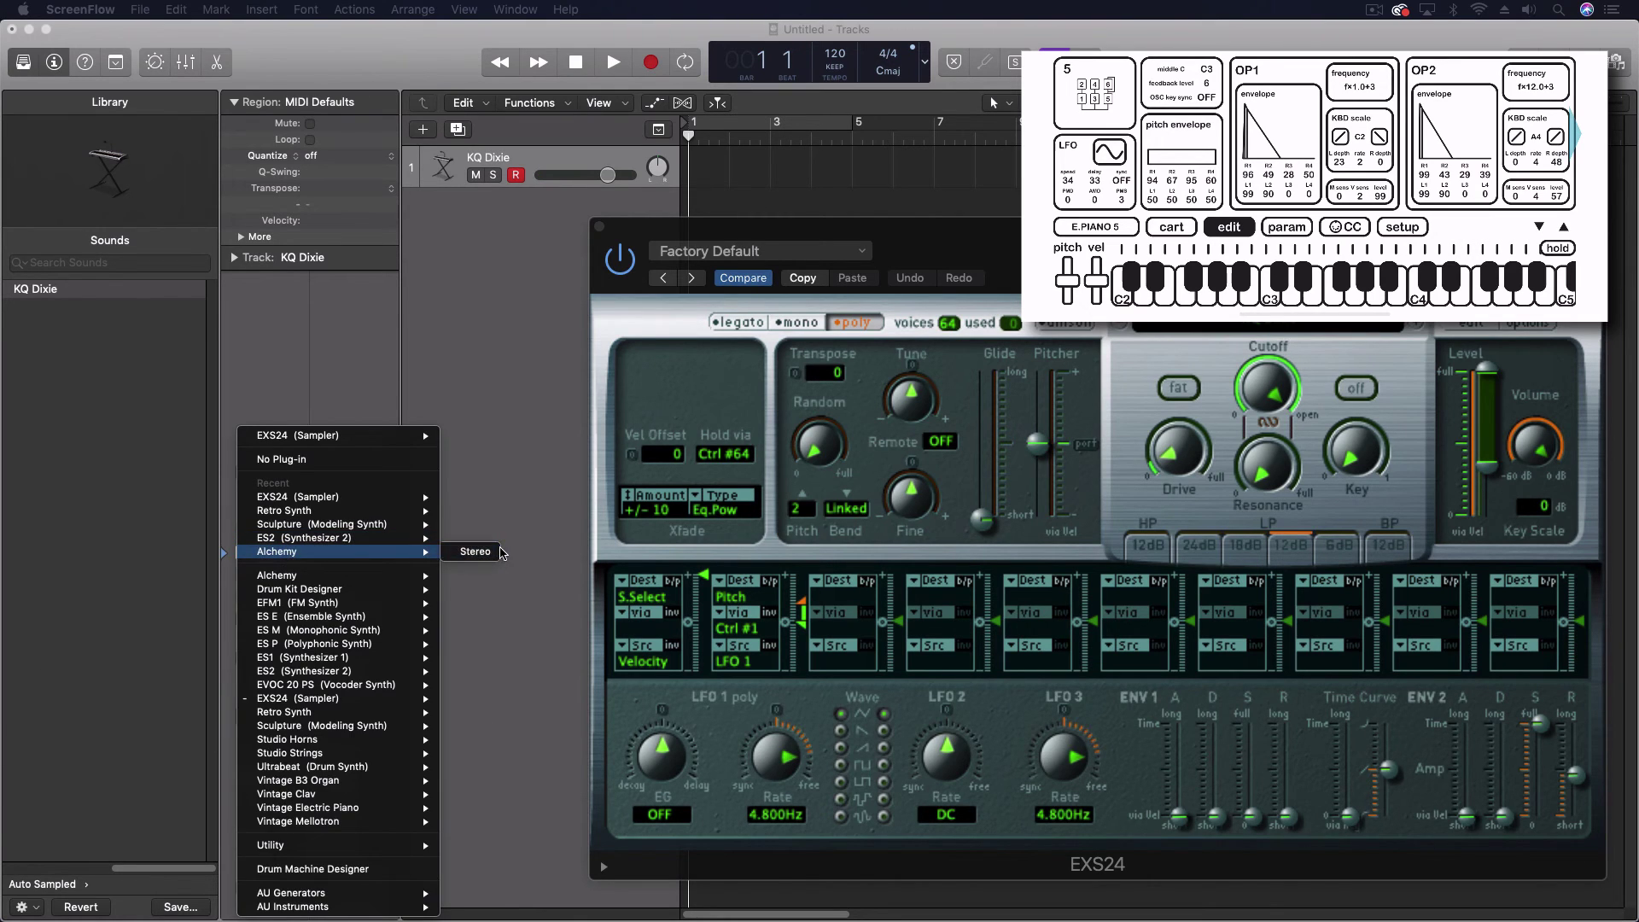
pyautogui.click(491, 553)
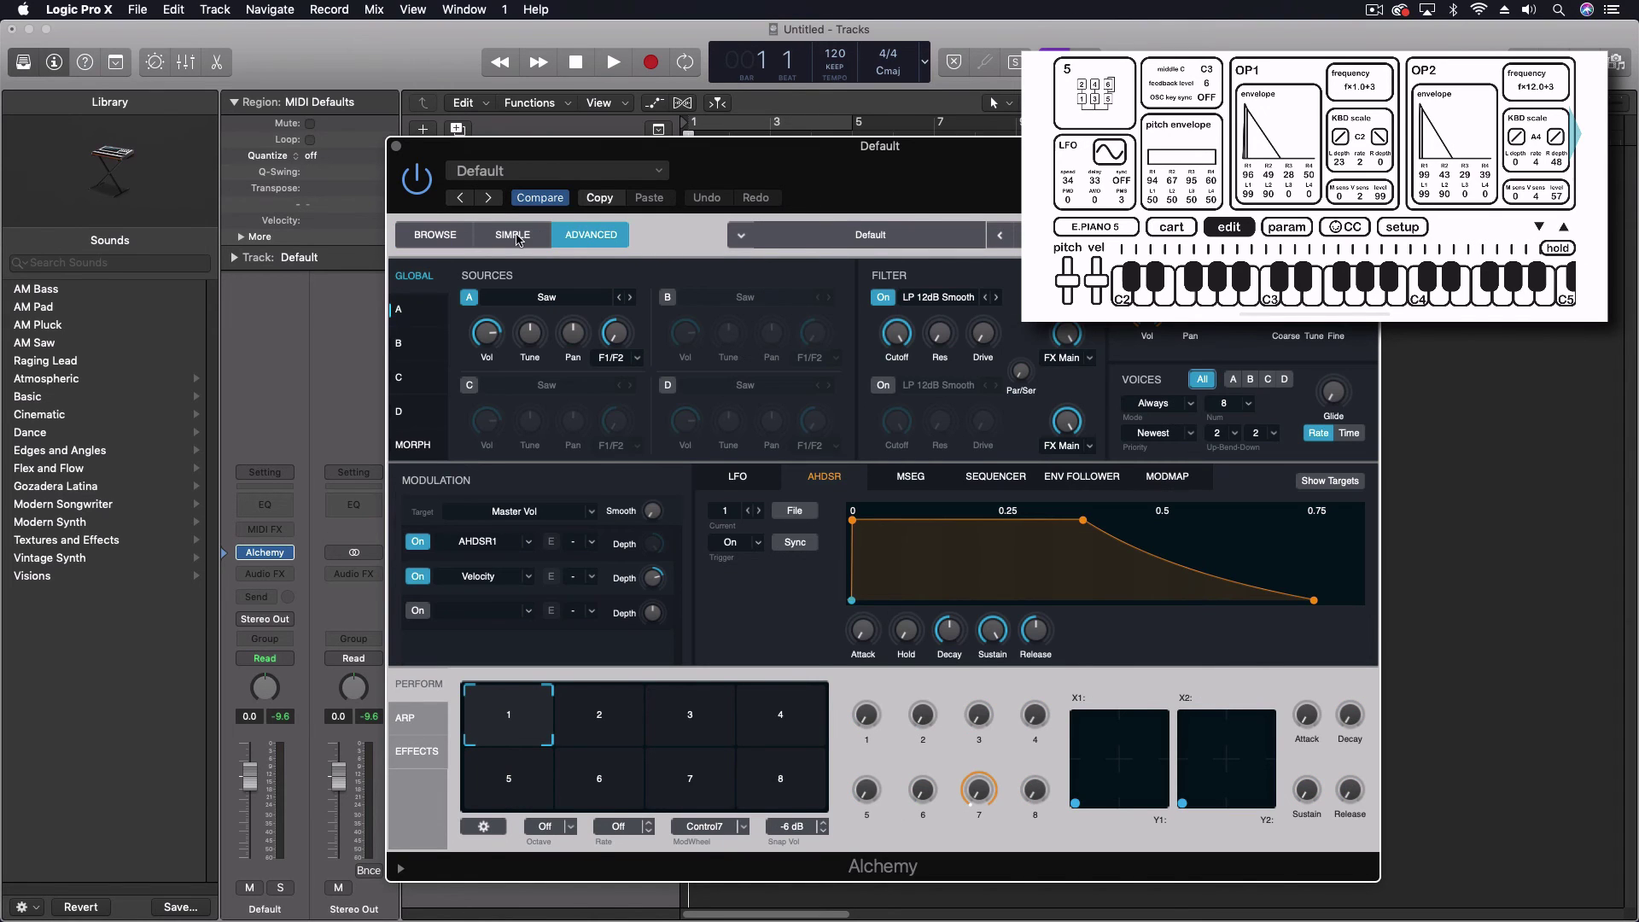
pyautogui.click(434, 313)
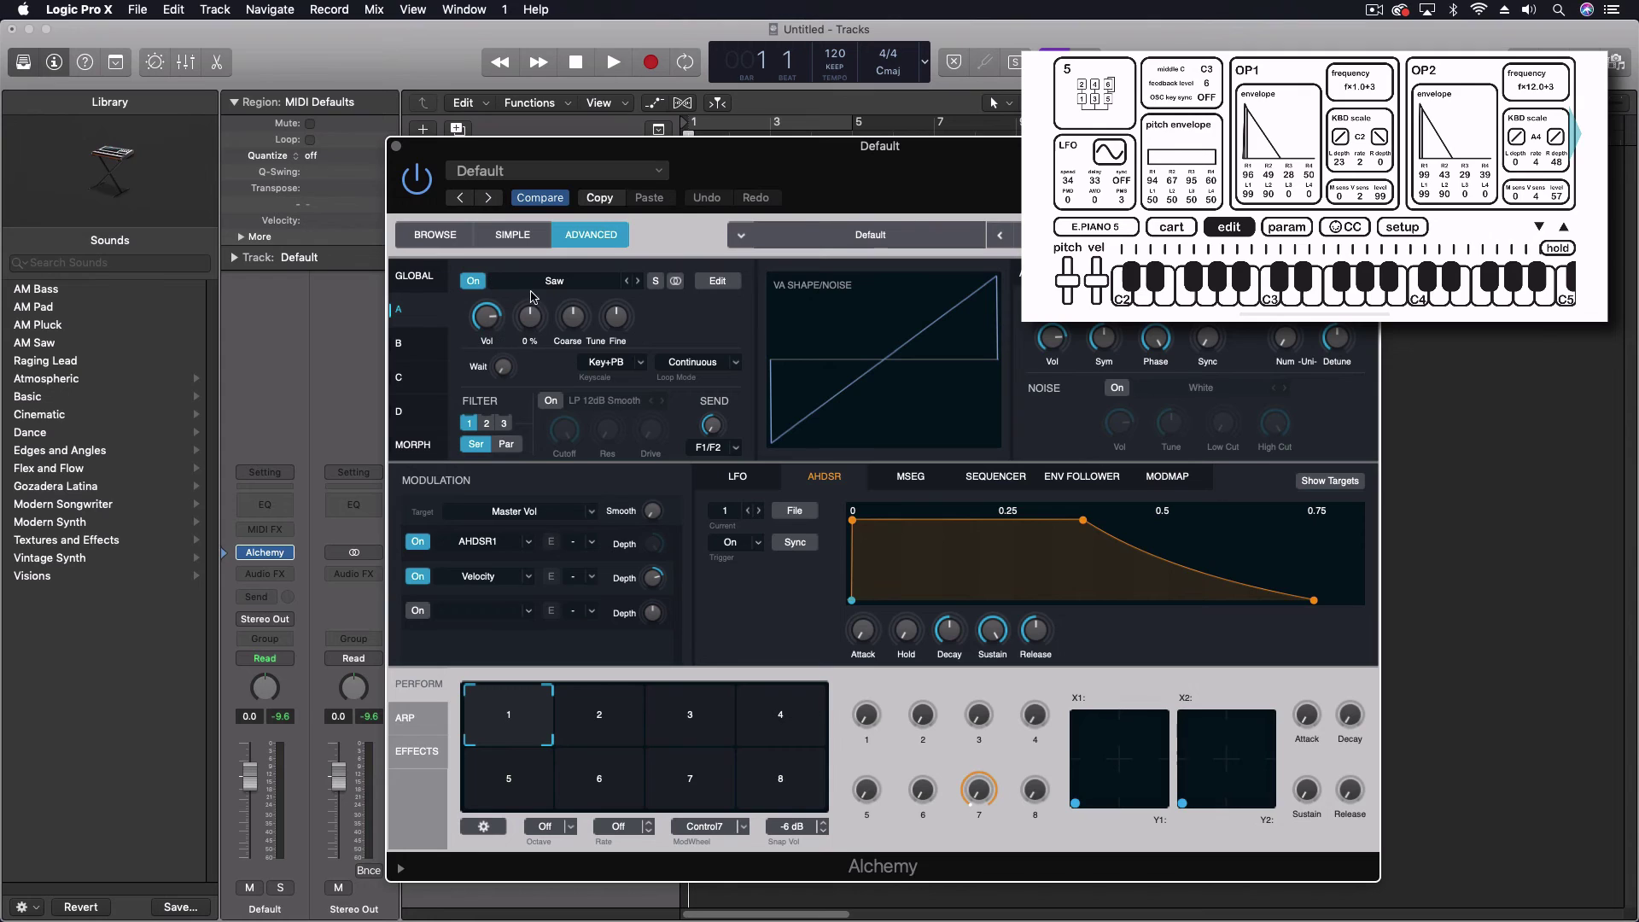
pyautogui.click(553, 284)
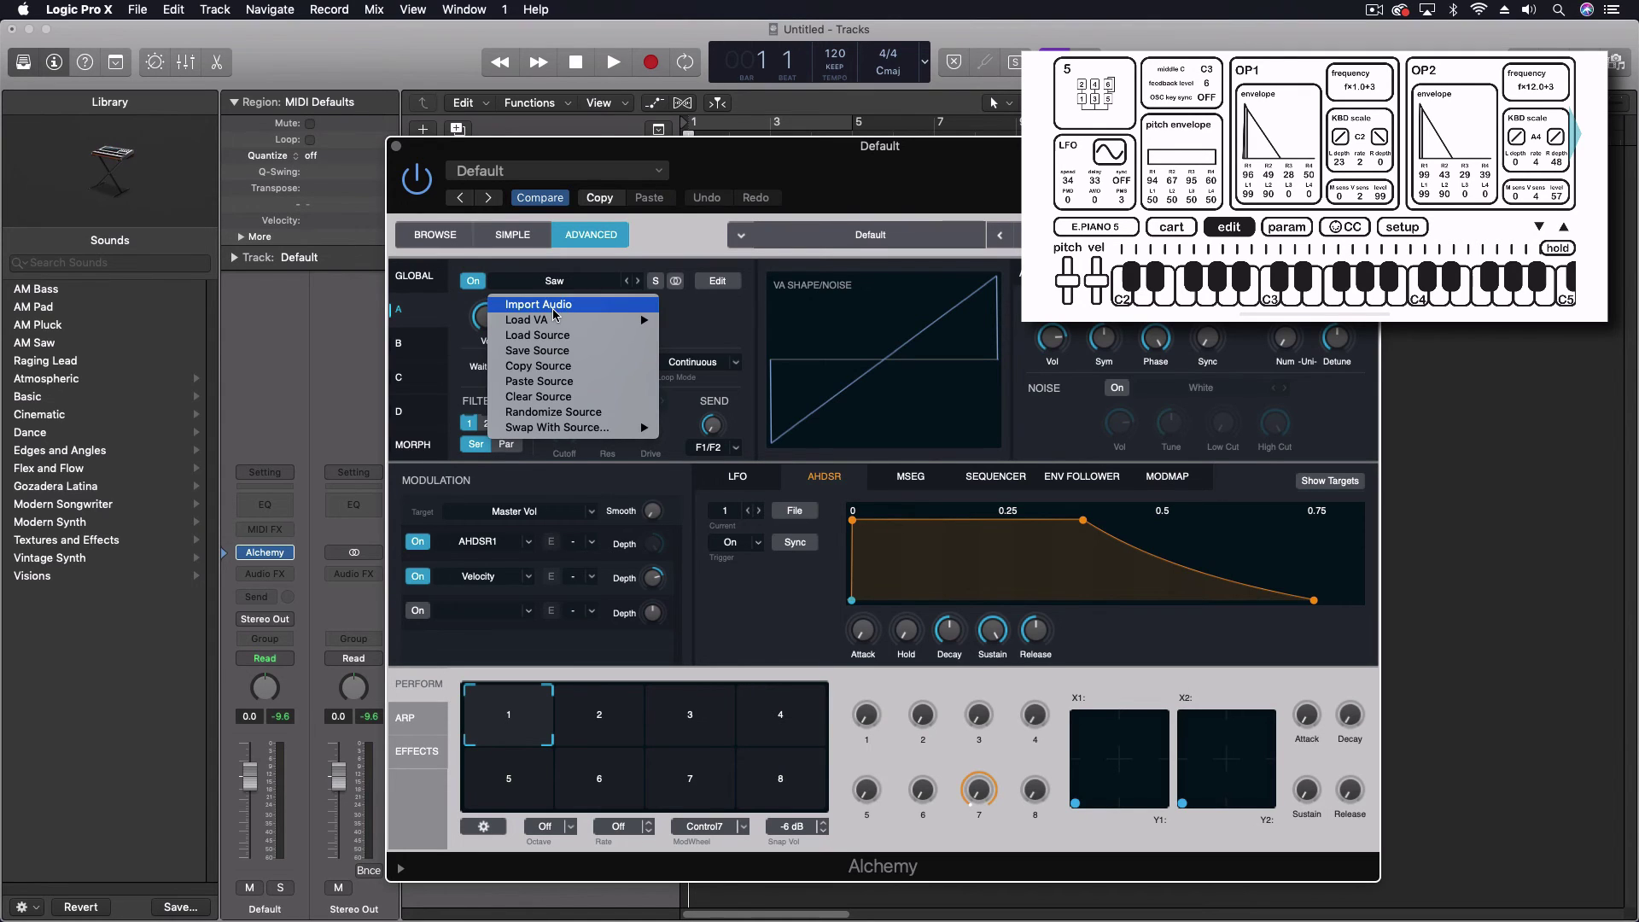
pyautogui.click(555, 305)
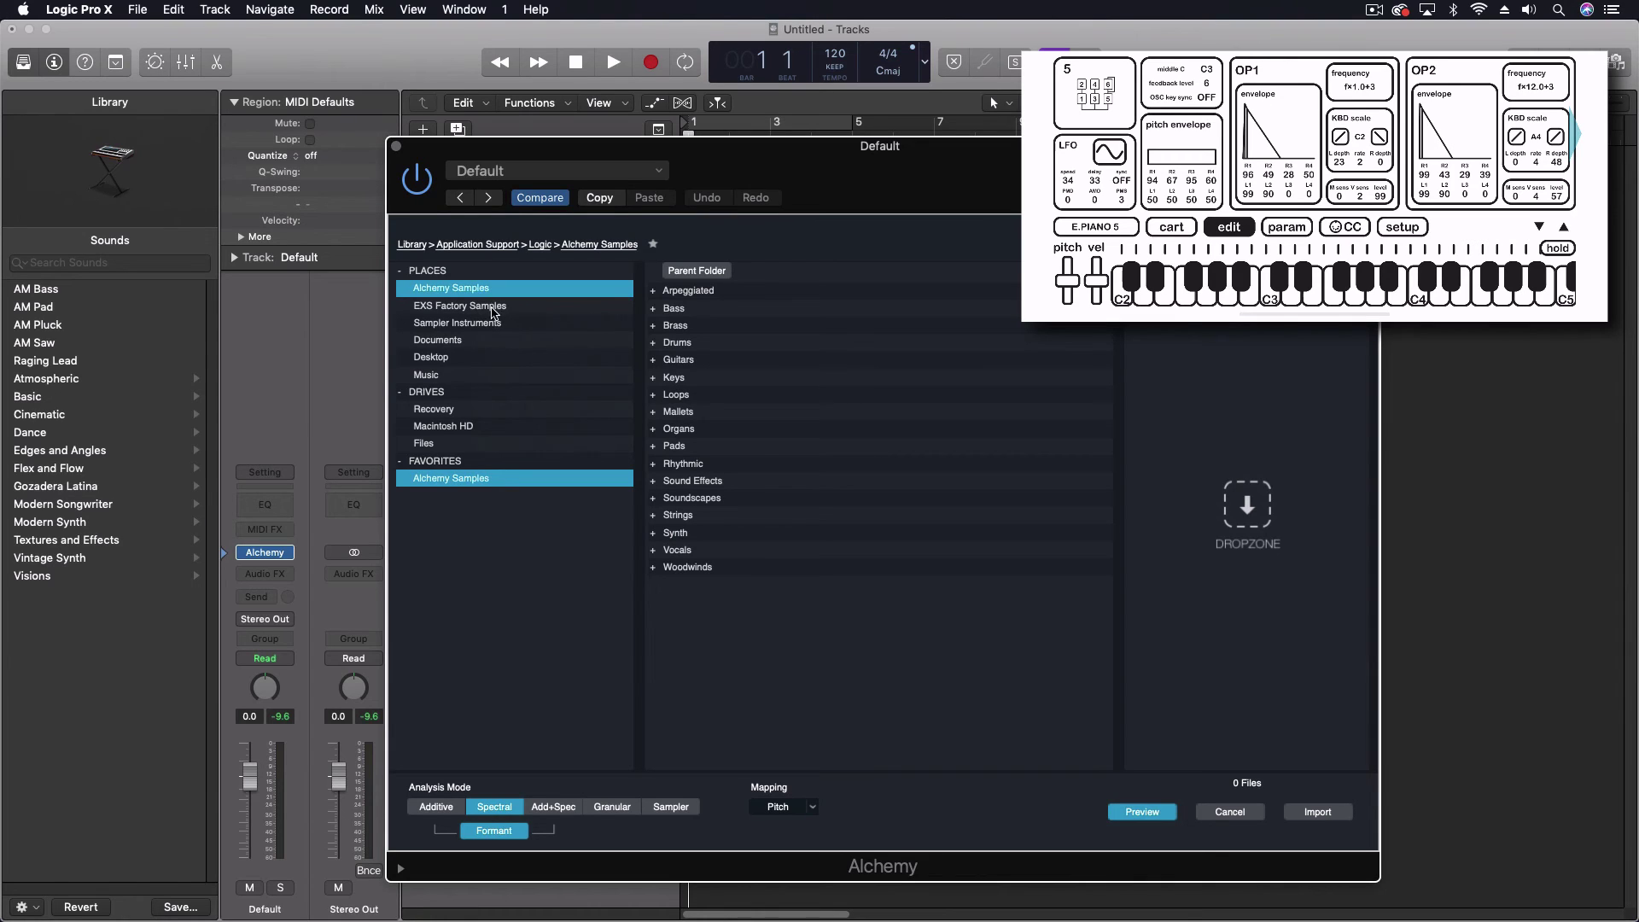
# - Browse Users > home > Music > Audio Music Apps > Sampler Instruments > Auto Sampled and select KQ Dixie.exs
pyautogui.click(492, 324)
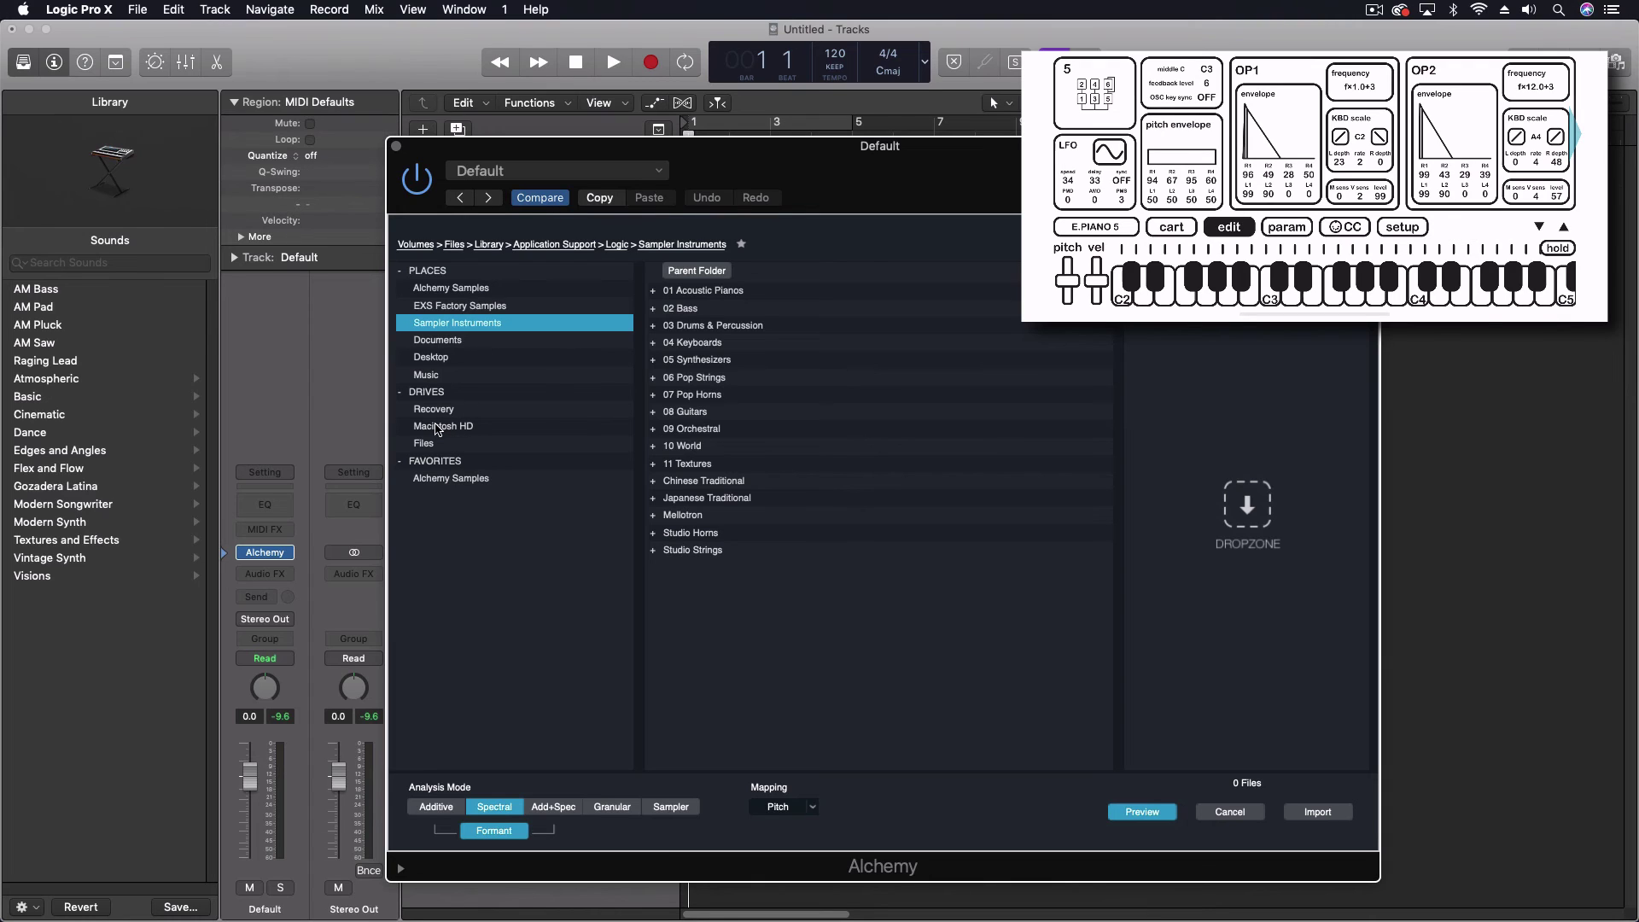
pyautogui.click(437, 427)
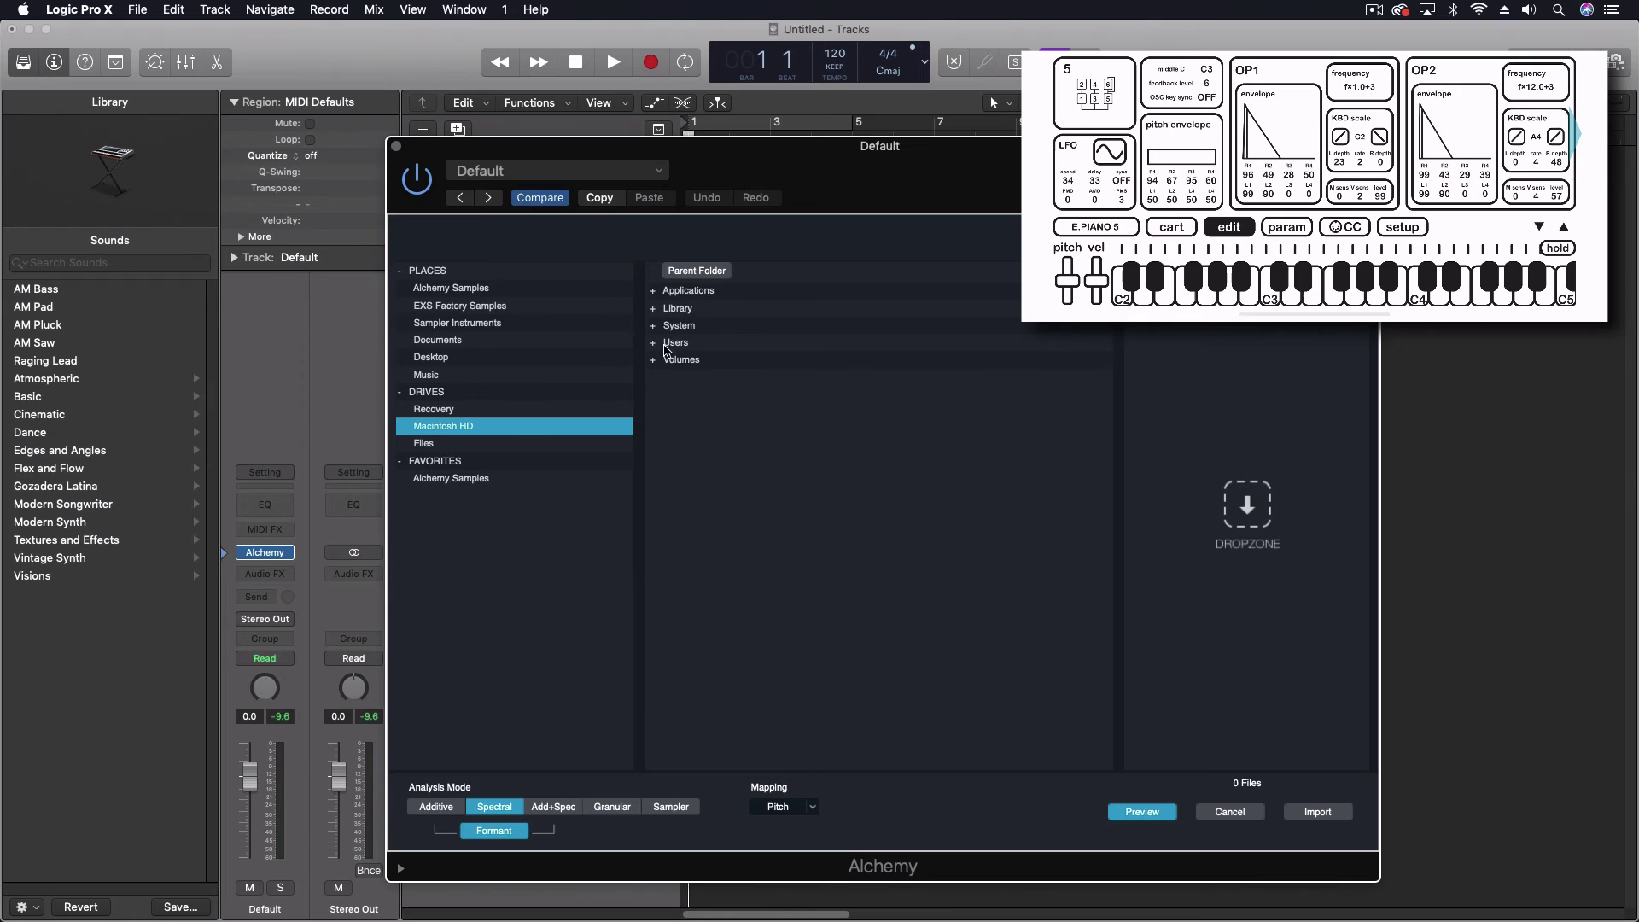
pyautogui.click(654, 342)
pyautogui.doubleClick(670, 343)
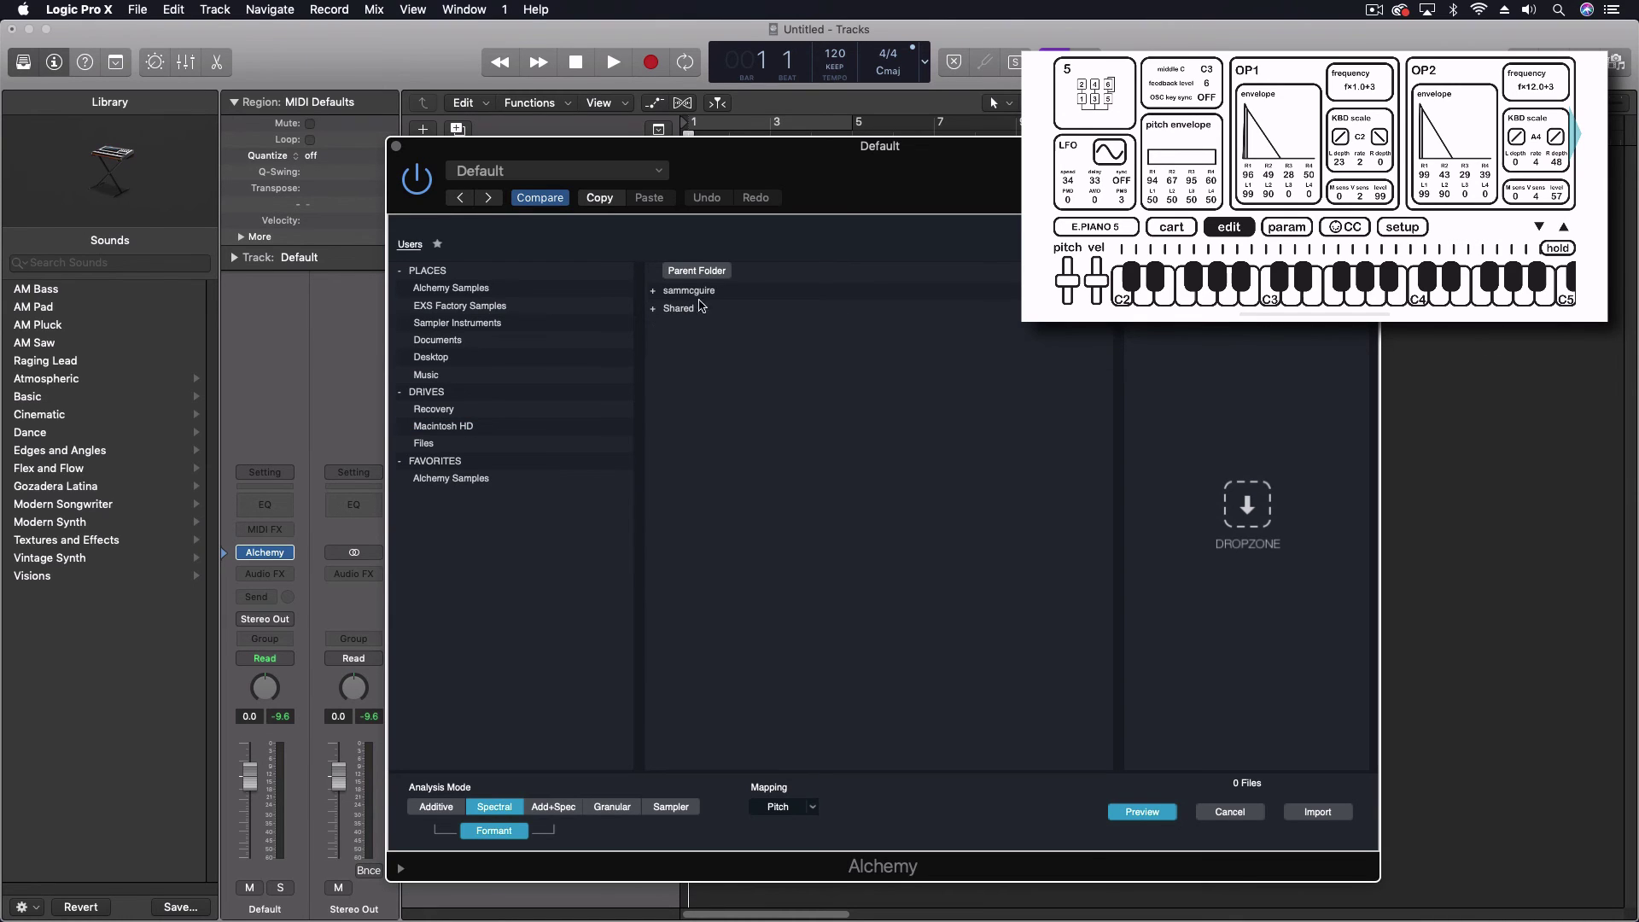
pyautogui.click(703, 296)
pyautogui.doubleClick(703, 296)
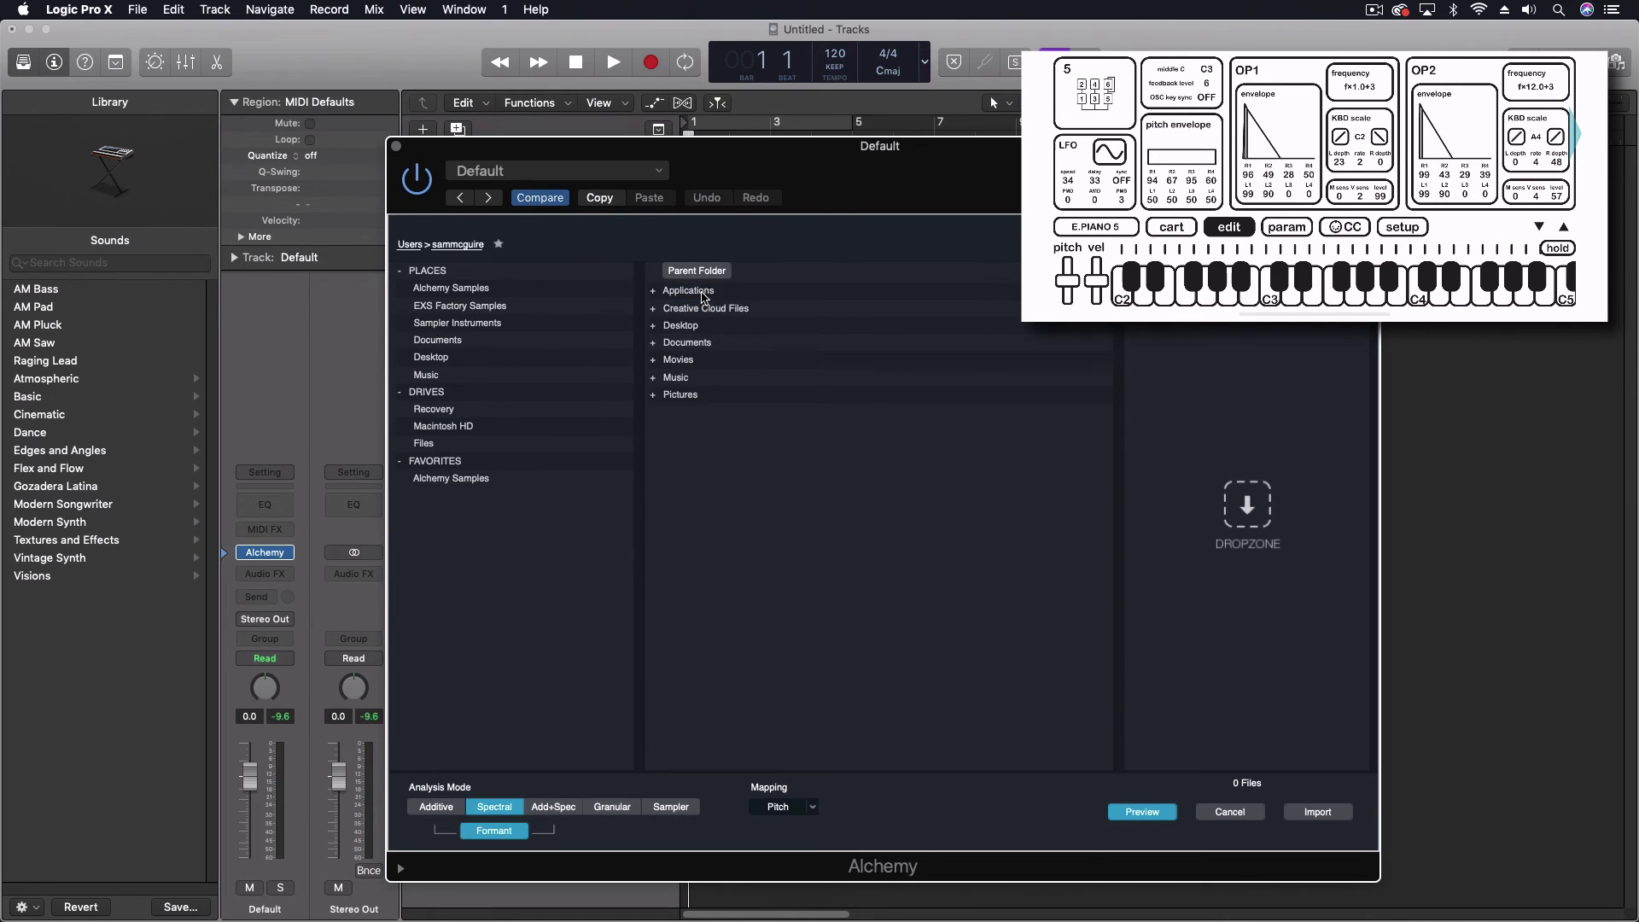
pyautogui.click(689, 378)
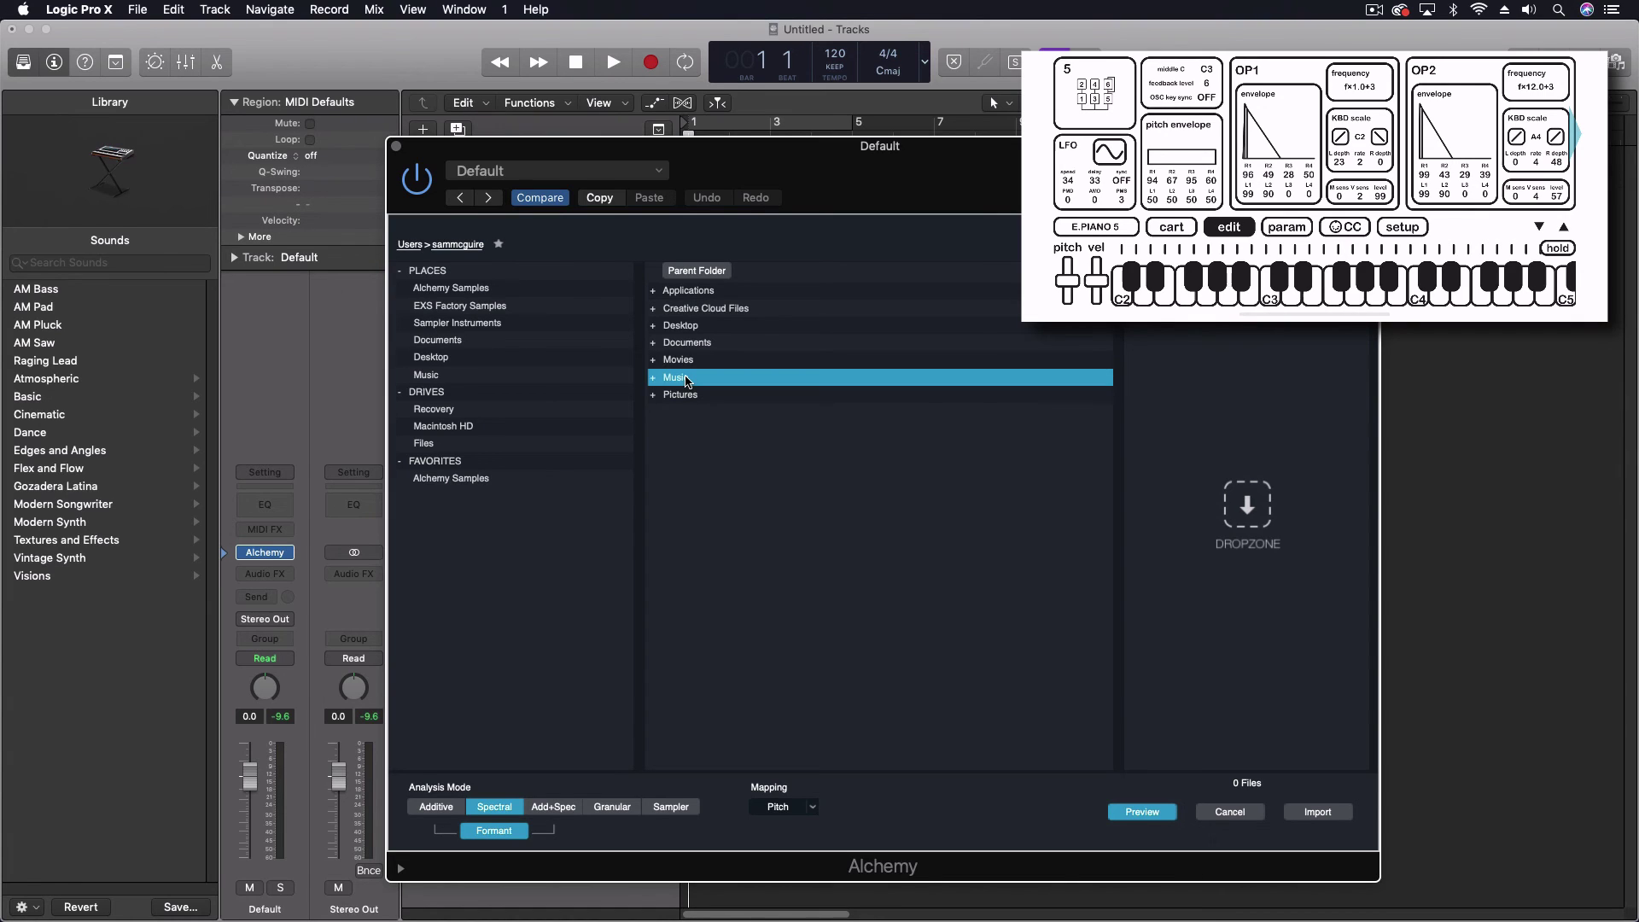
pyautogui.click(707, 291)
pyautogui.doubleClick(706, 291)
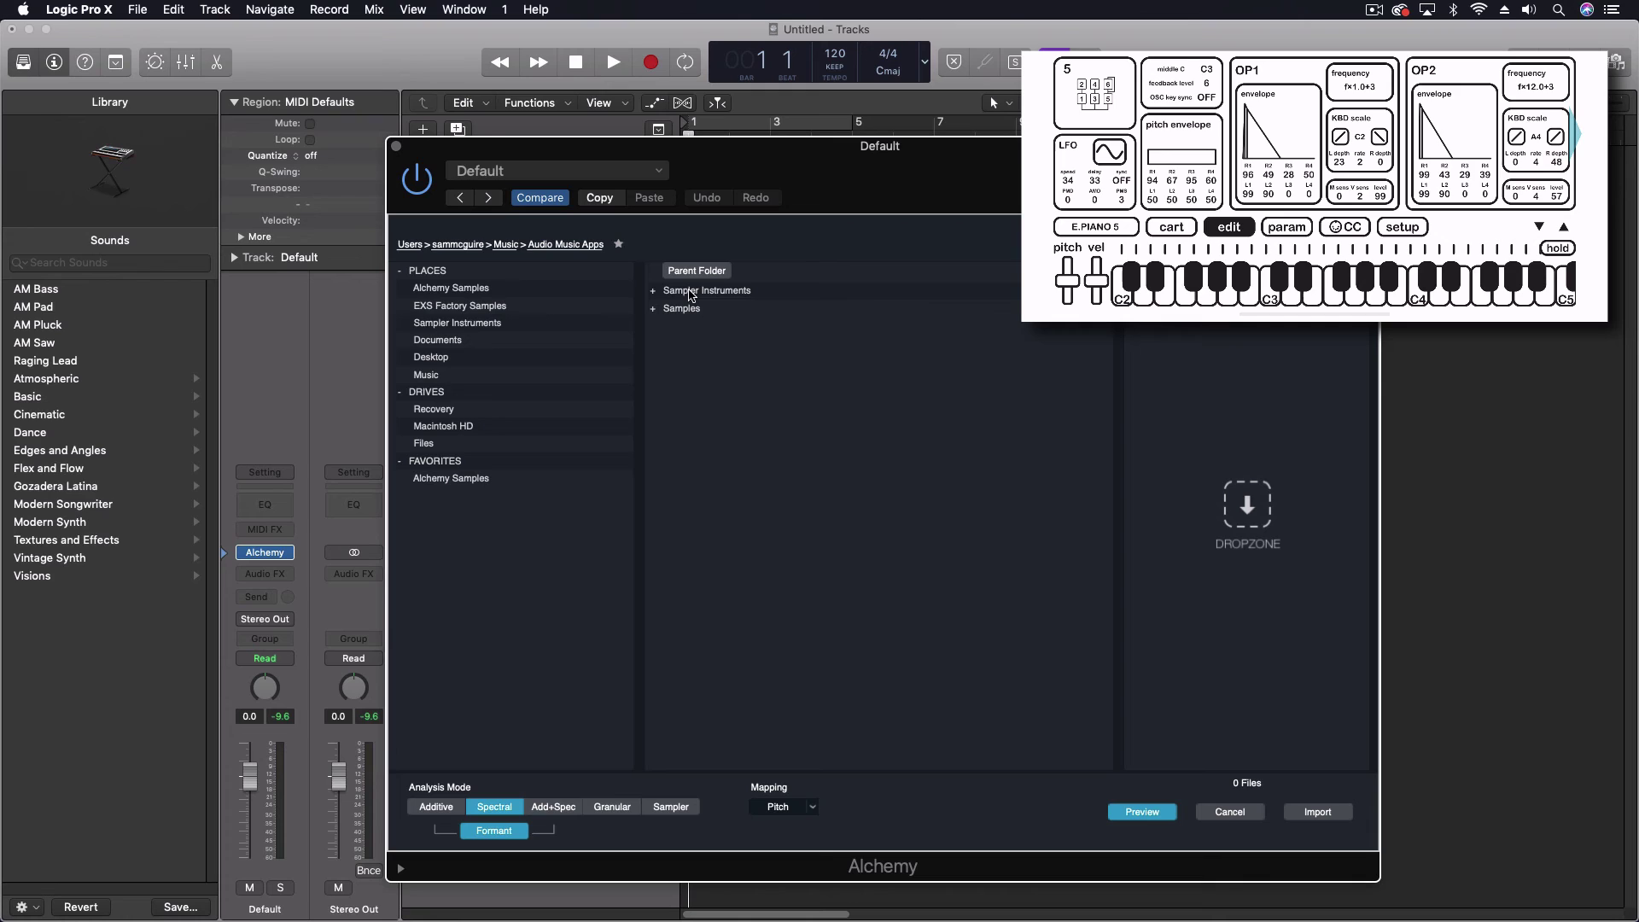
pyautogui.click(689, 294)
pyautogui.doubleClick(690, 295)
pyautogui.click(699, 293)
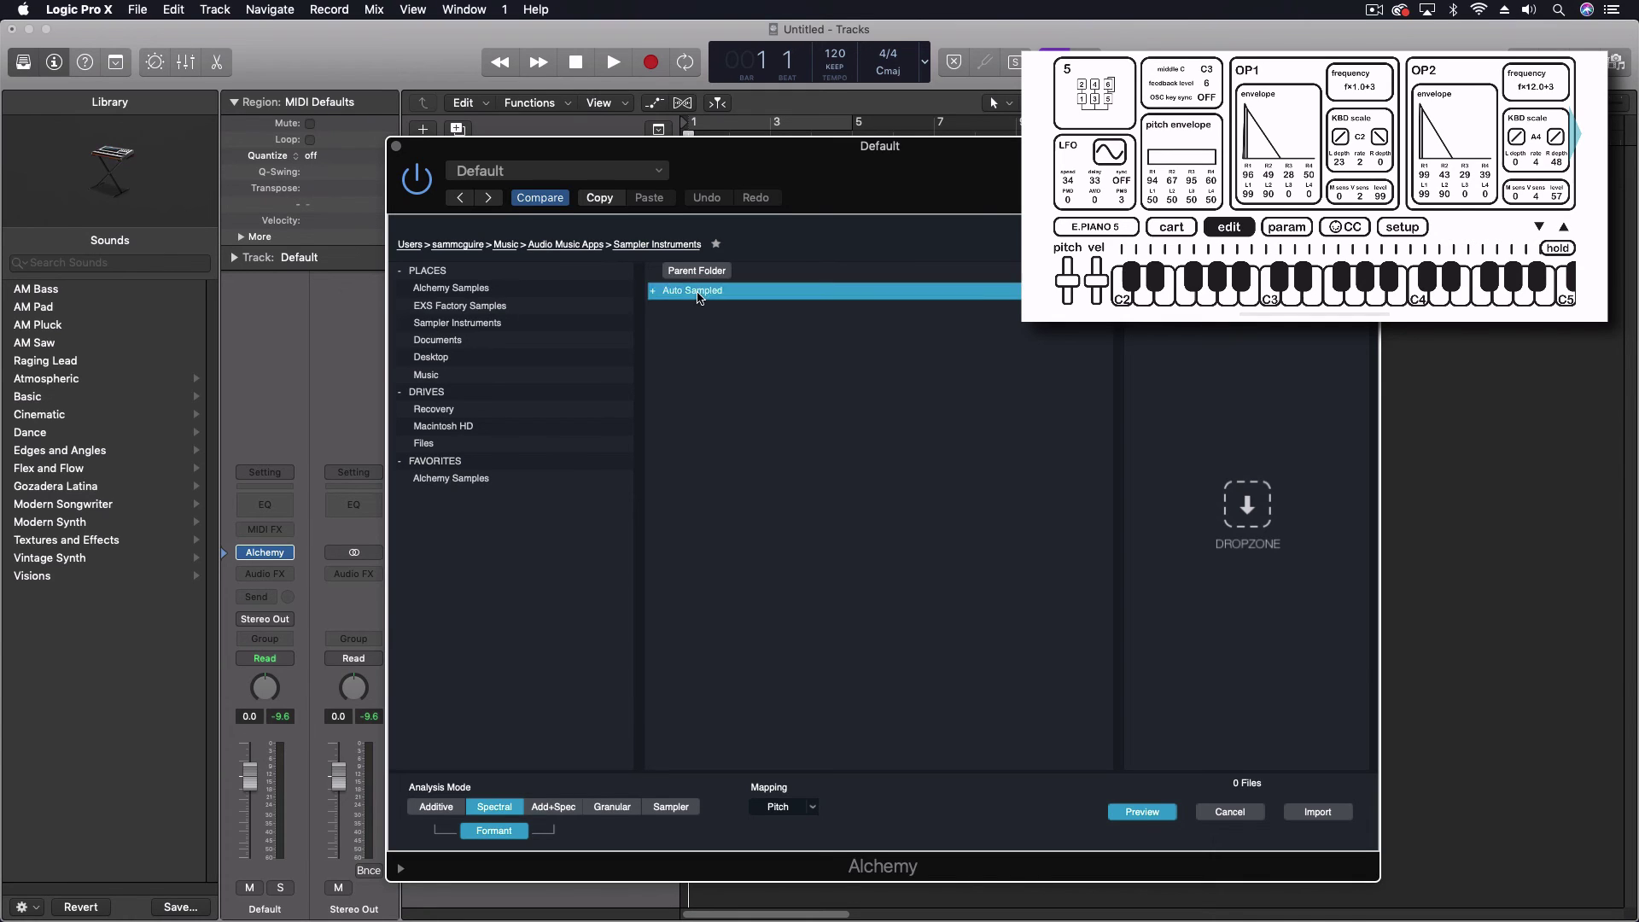
pyautogui.doubleClick(700, 292)
pyautogui.click(693, 292)
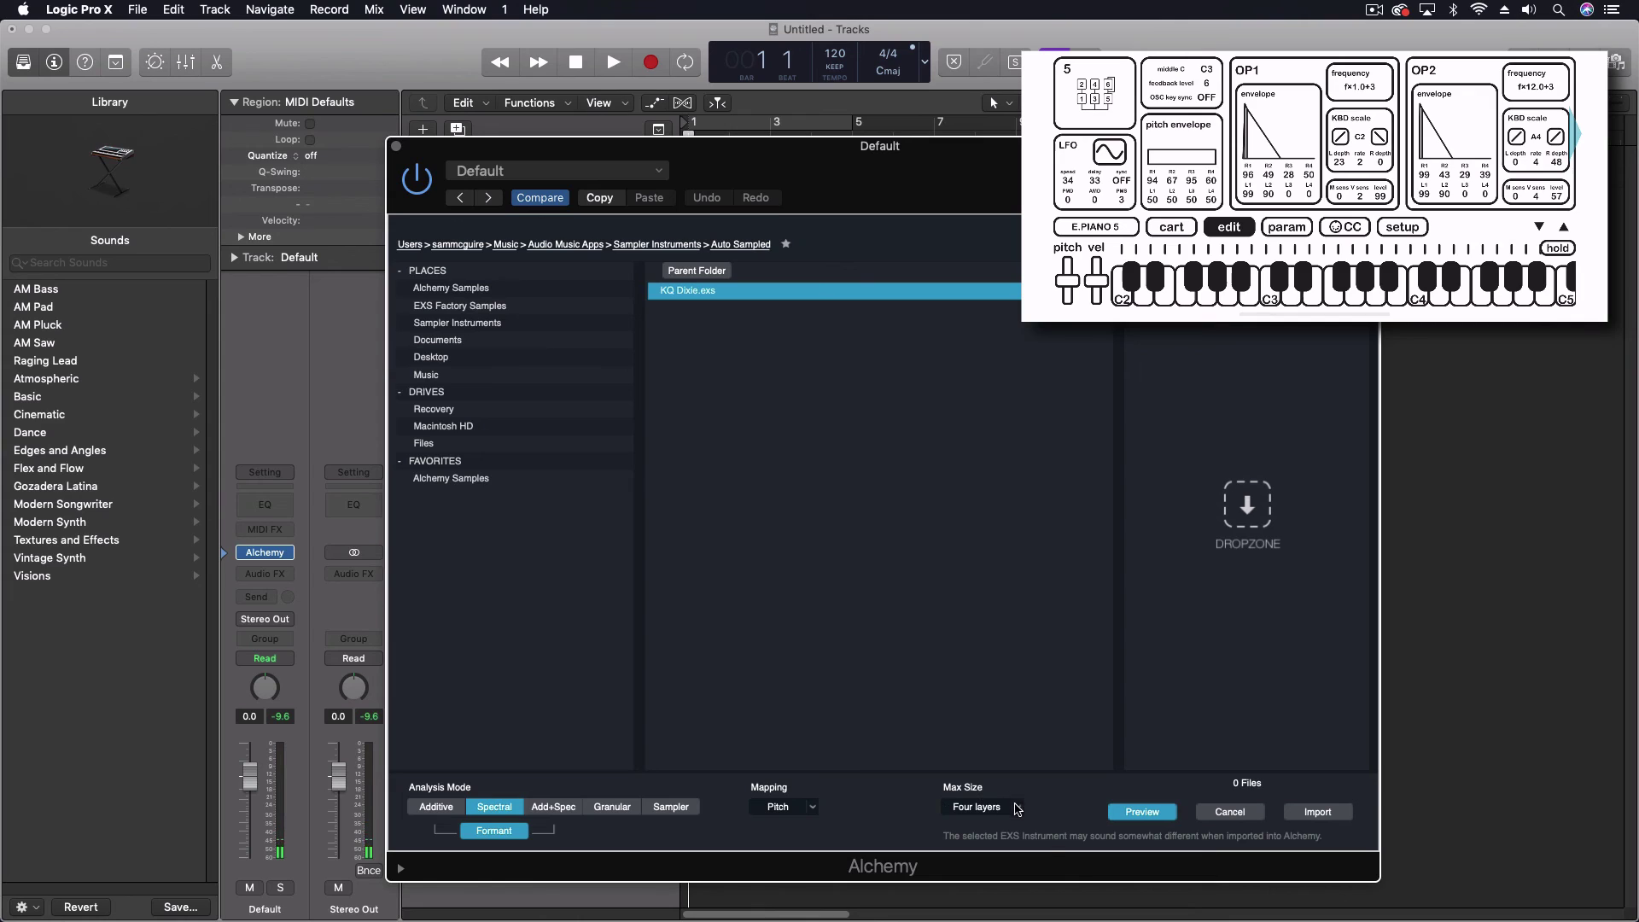
# - Set Max Size to Unlimited and Analysis Mode to Sampler
pyautogui.click(1017, 809)
pyautogui.click(1013, 849)
pyautogui.click(679, 808)
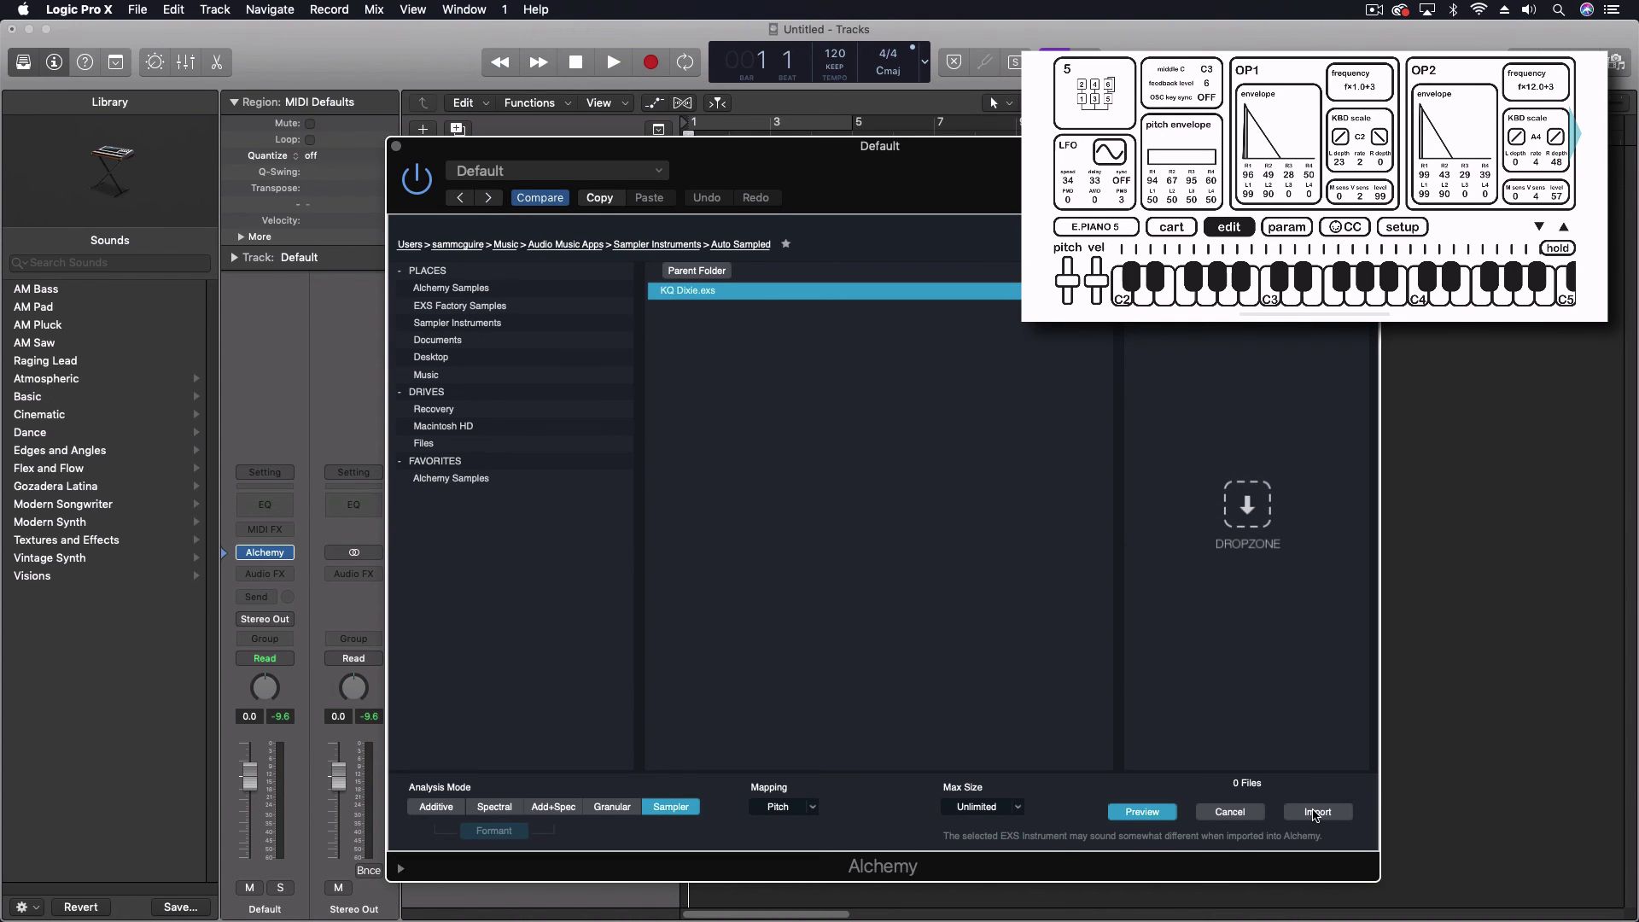
# - Import KQ Dixie.exs into Alchemy's source A and let it finish loading
pyautogui.click(1315, 813)
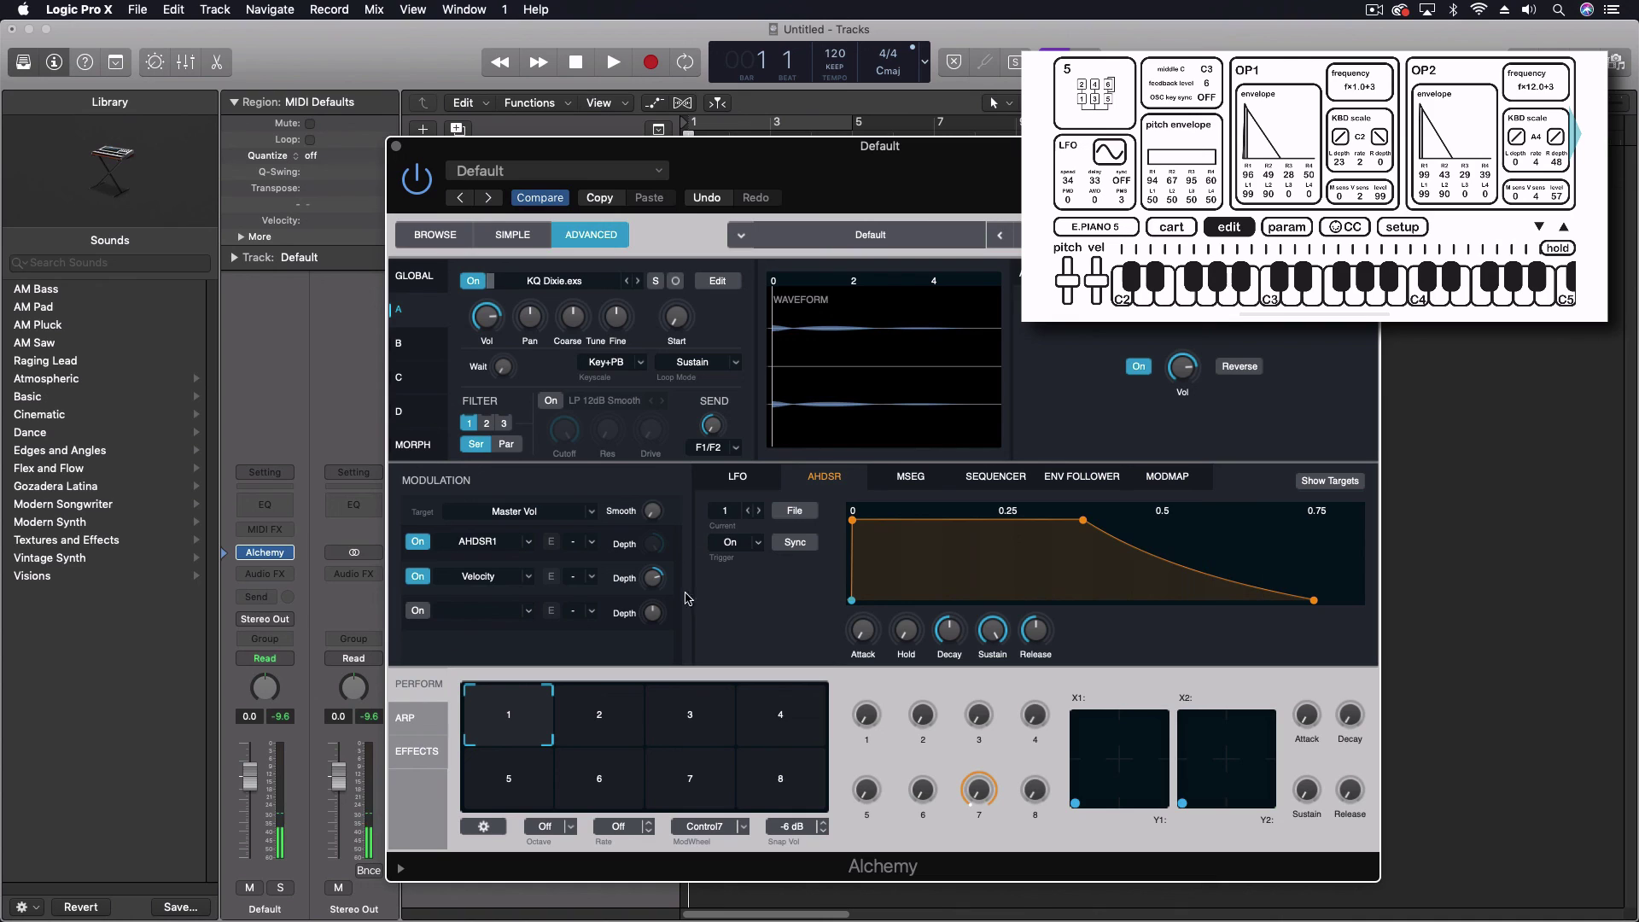
# - Open source A's editor to view KQ Dixie's sample zones across the keyboard
pyautogui.click(711, 284)
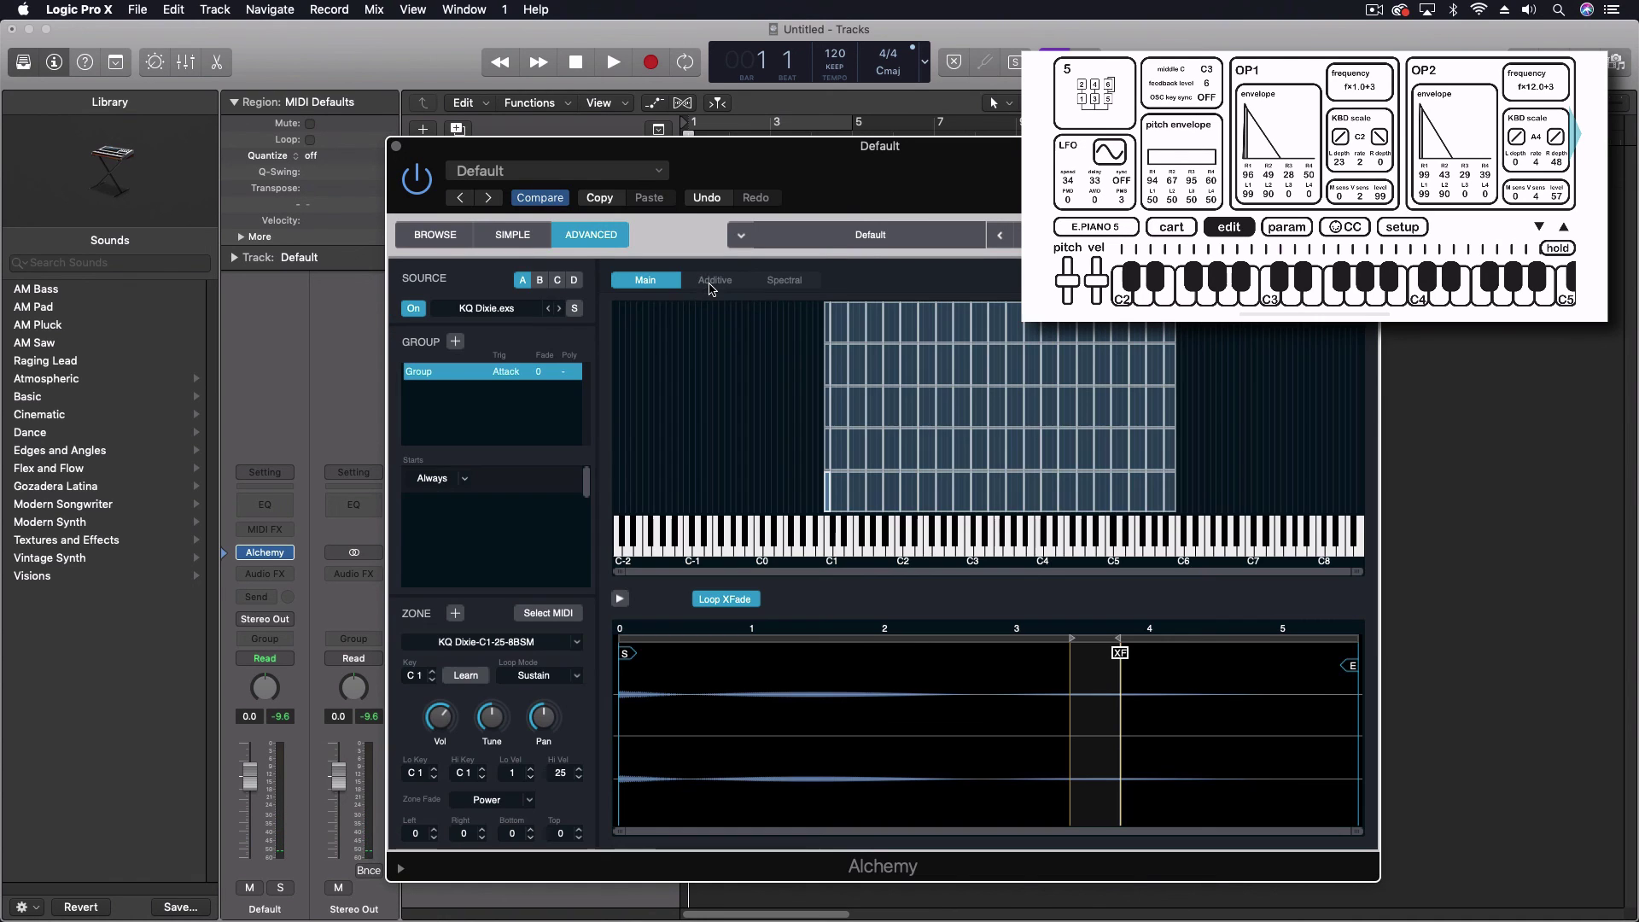